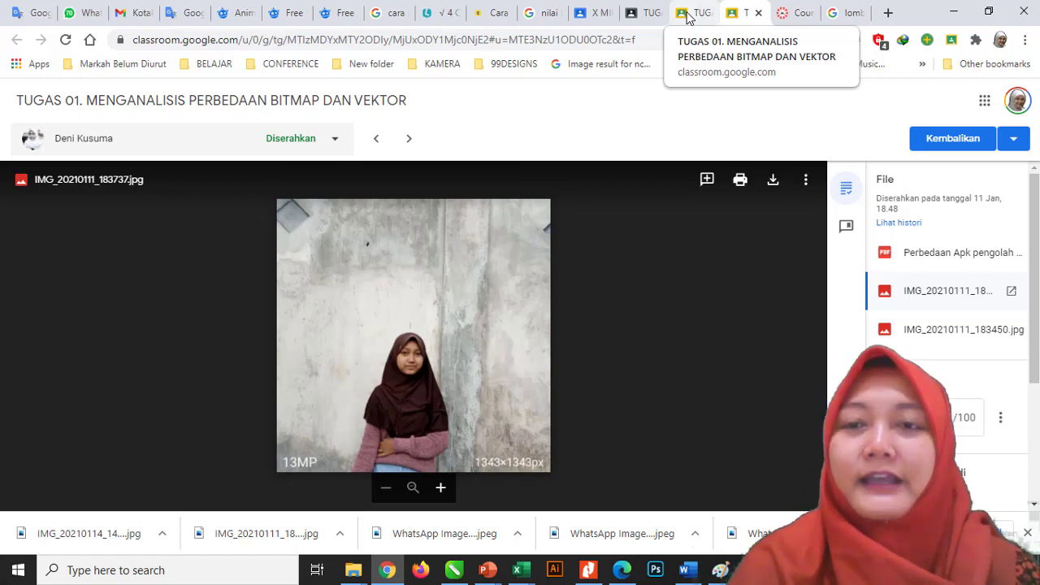
Switch from the classroom submissions in the browser to Photoshop and bring up the Downloads folder containing the photos
click(687, 14)
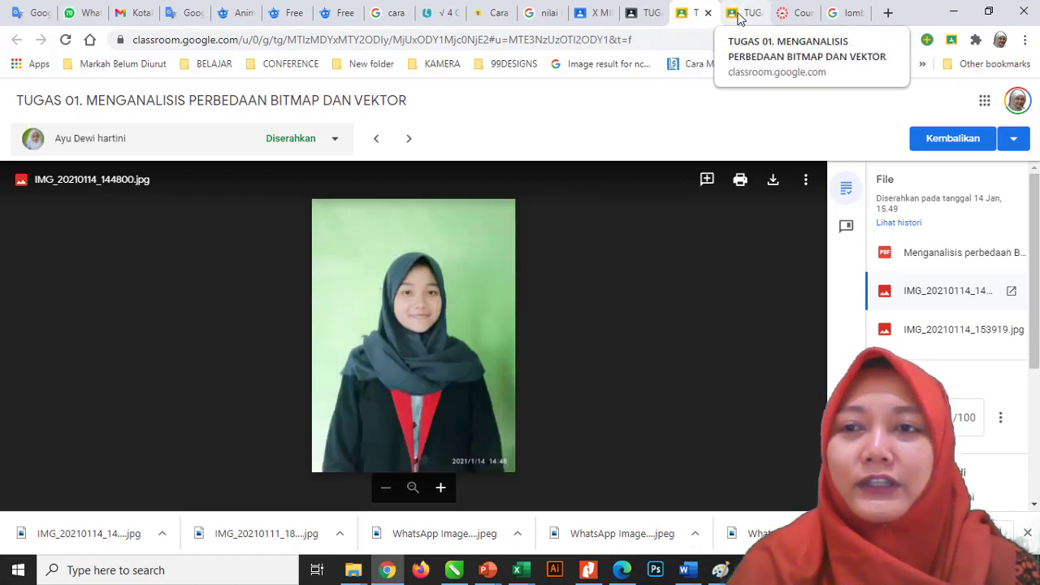
click(954, 13)
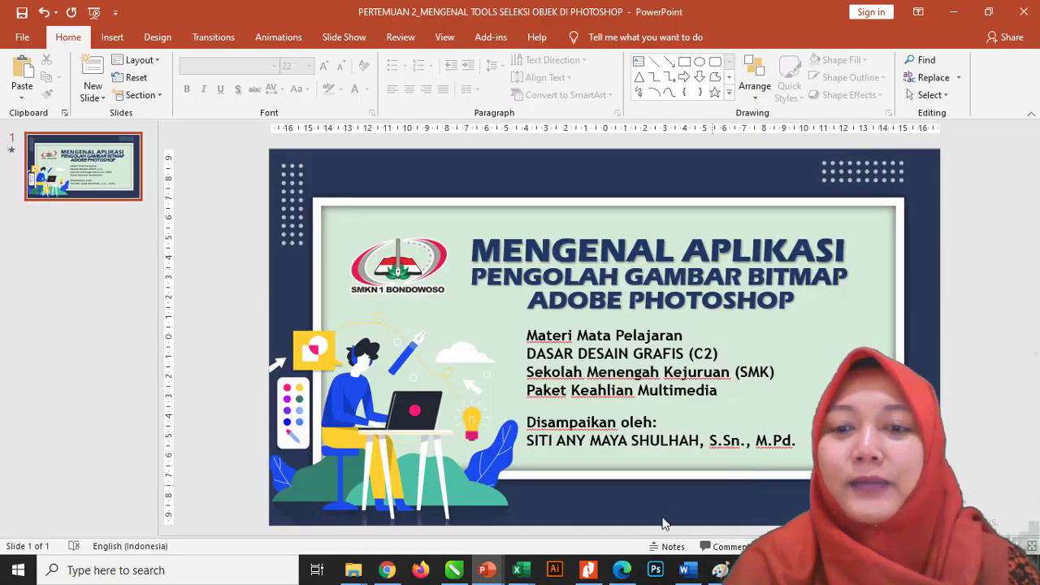
click(661, 572)
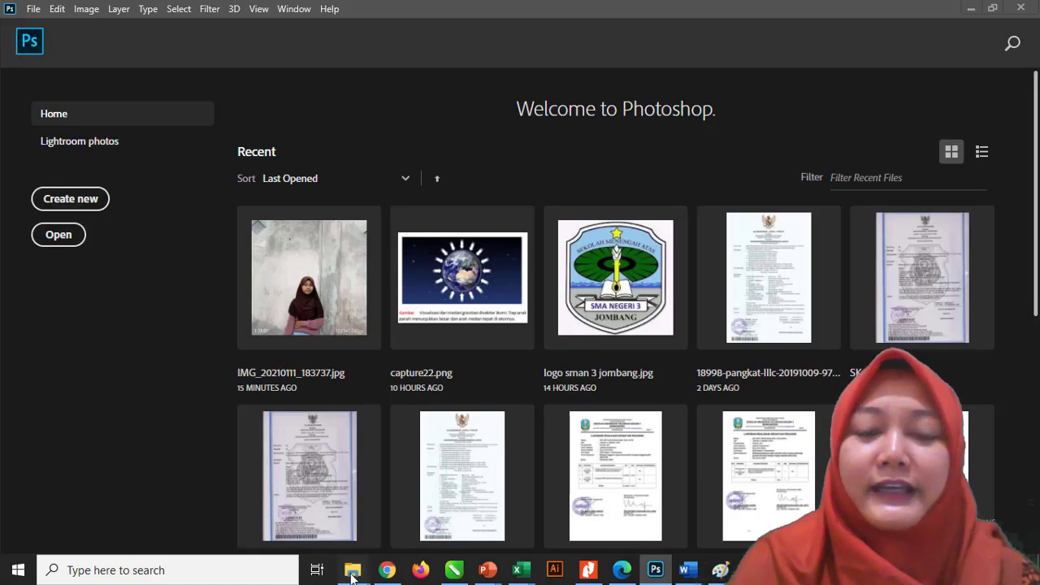
mouse_move(353, 570)
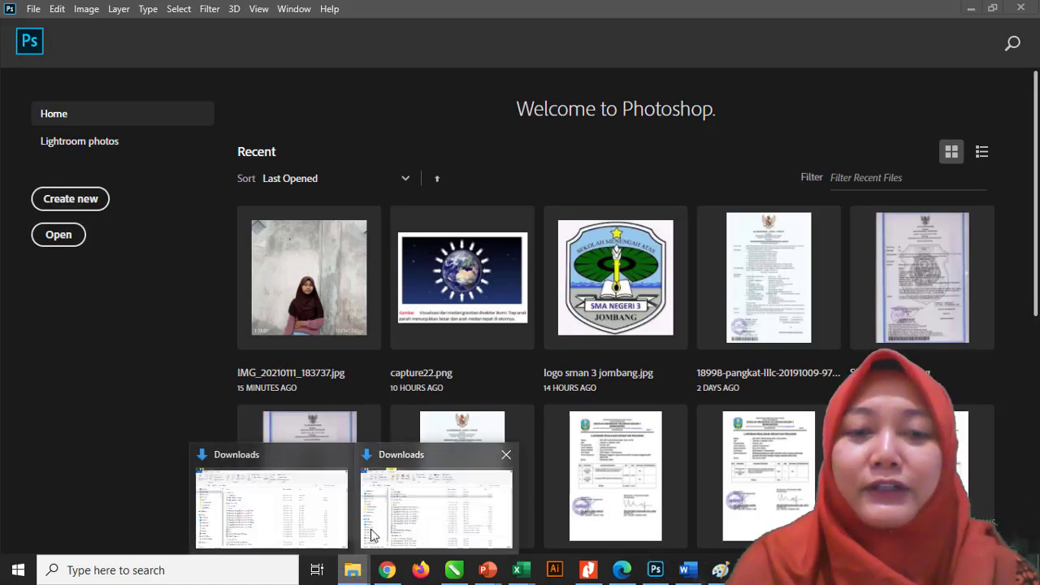
click(376, 527)
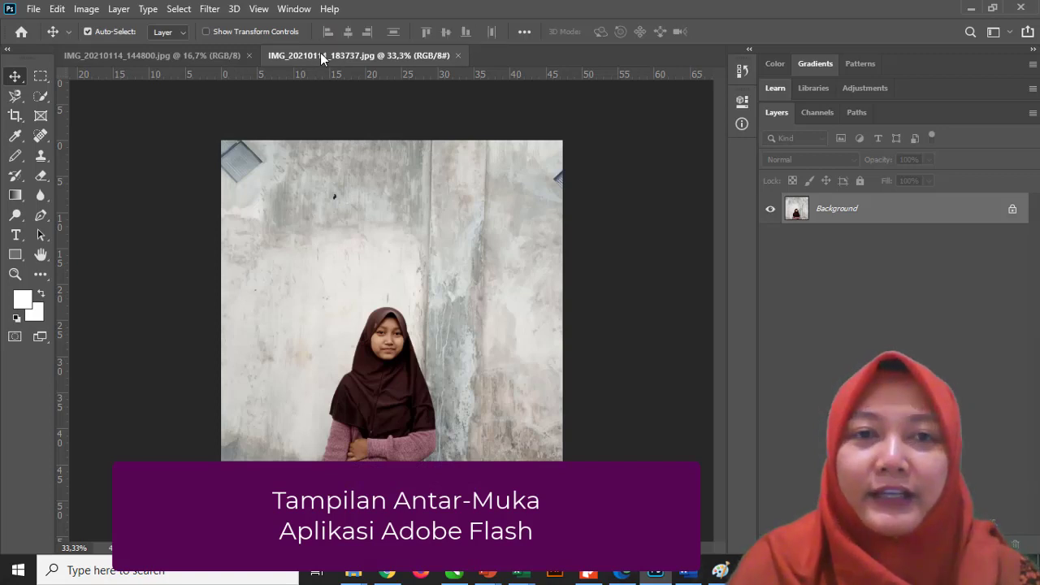
Compare the open photos IMG_20210114_144800.jpg and IMG_20210111_183737.jpg, ending on the portrait with the green background
click(189, 57)
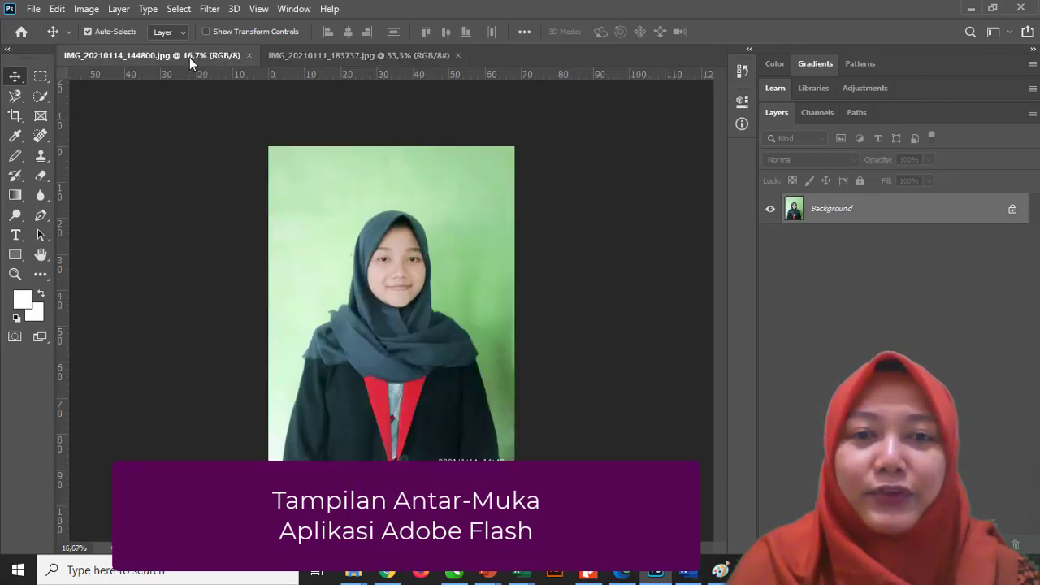
click(325, 54)
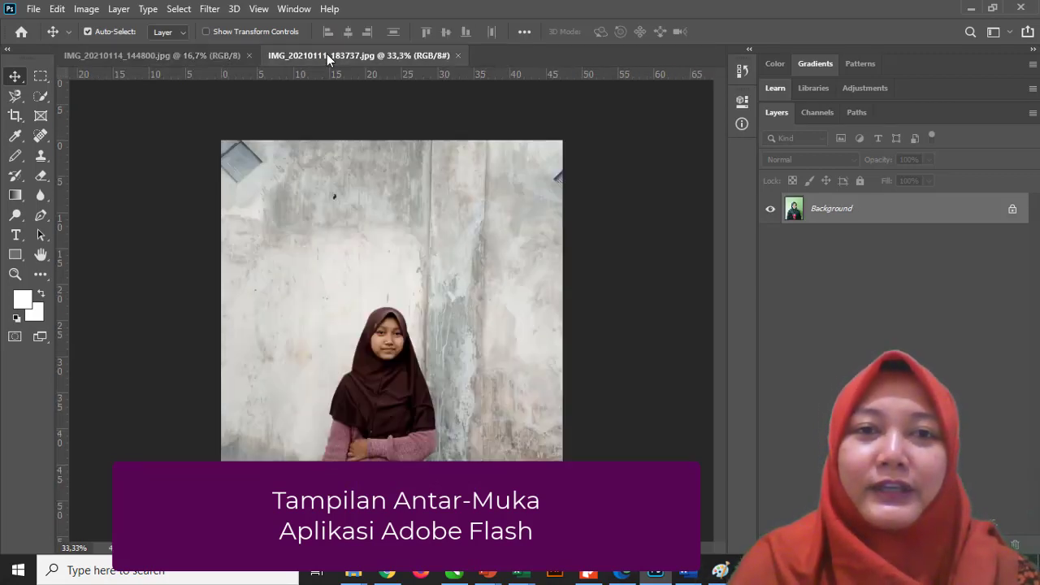
click(206, 52)
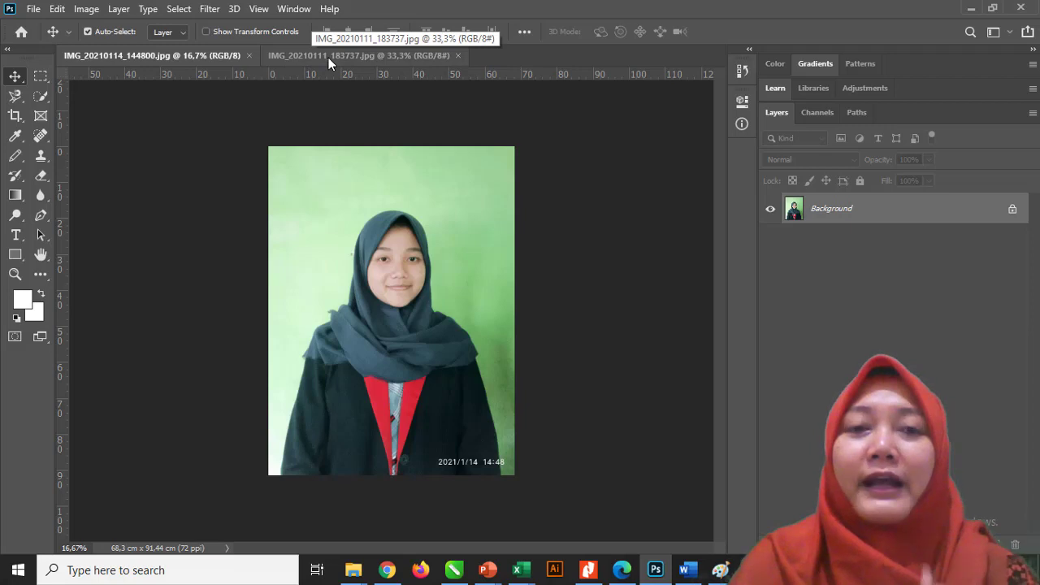
Check the image size, dimensions and resolution of IMG_20210114_144800.jpg without changing them
click(86, 9)
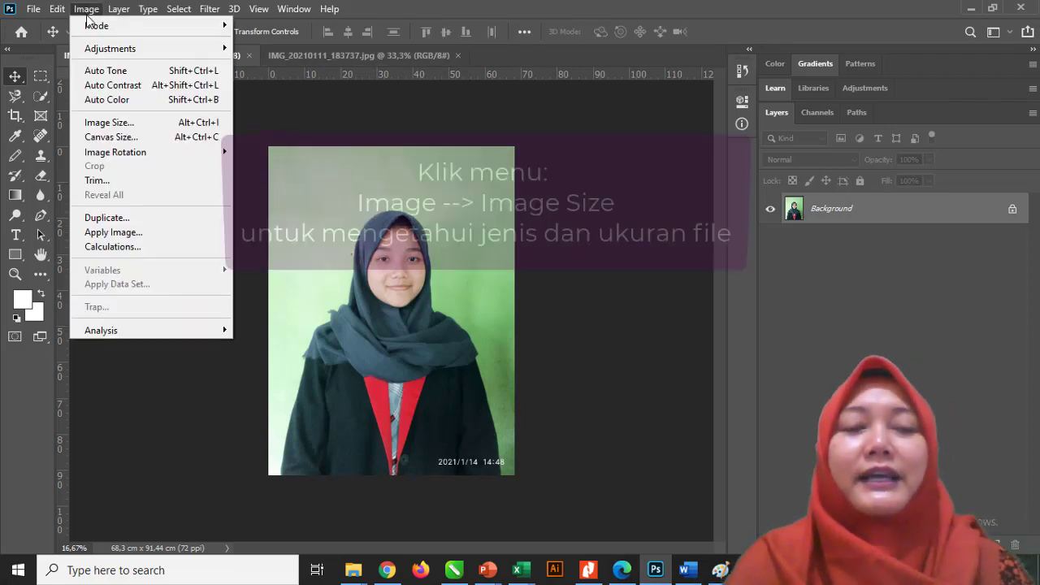
click(149, 128)
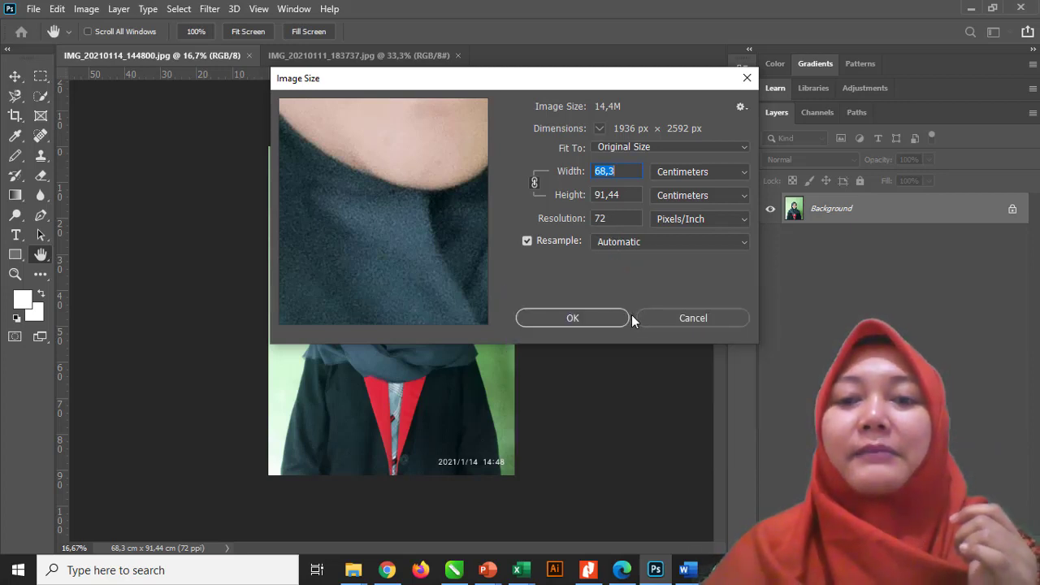
click(593, 318)
click(668, 316)
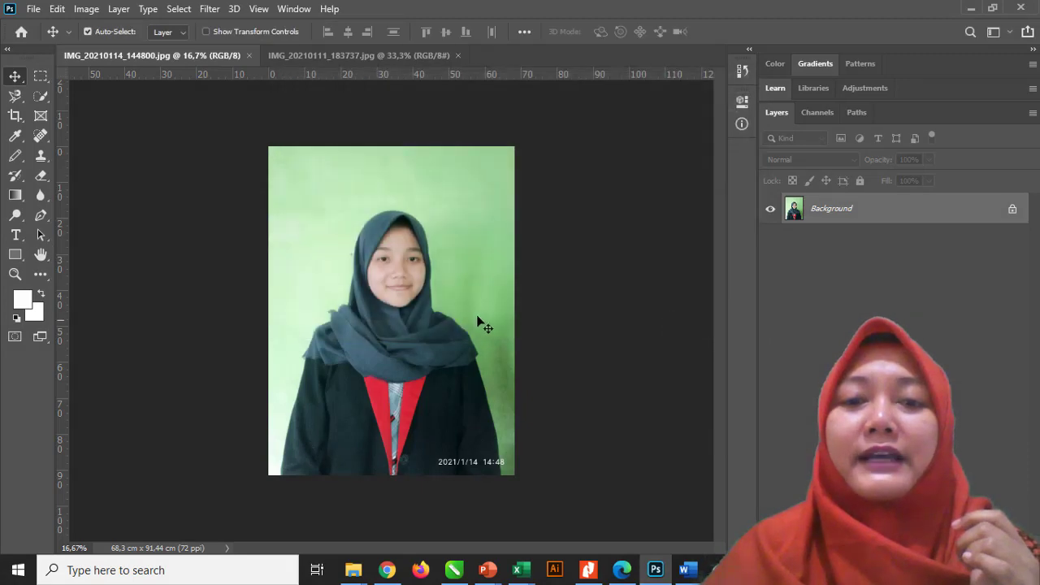
Examine the pixel detail of the green-background portrait around the chin and headscarf at 200% magnification, ending at 66.67%
key(ctrl+plus)
key(ctrl+plus)
key(ctrl+plus)
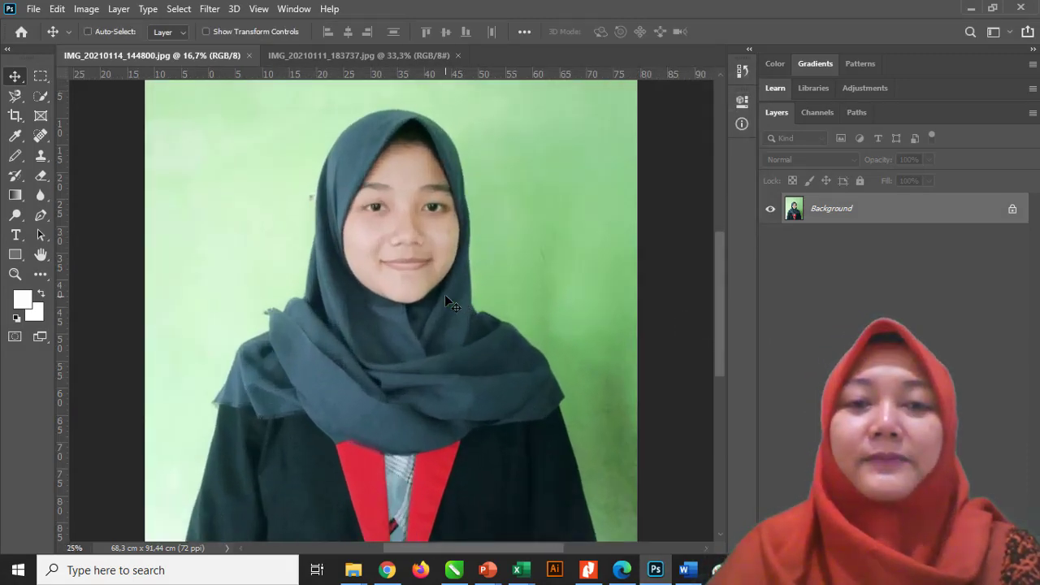
key(ctrl+plus)
key(ctrl+plus)
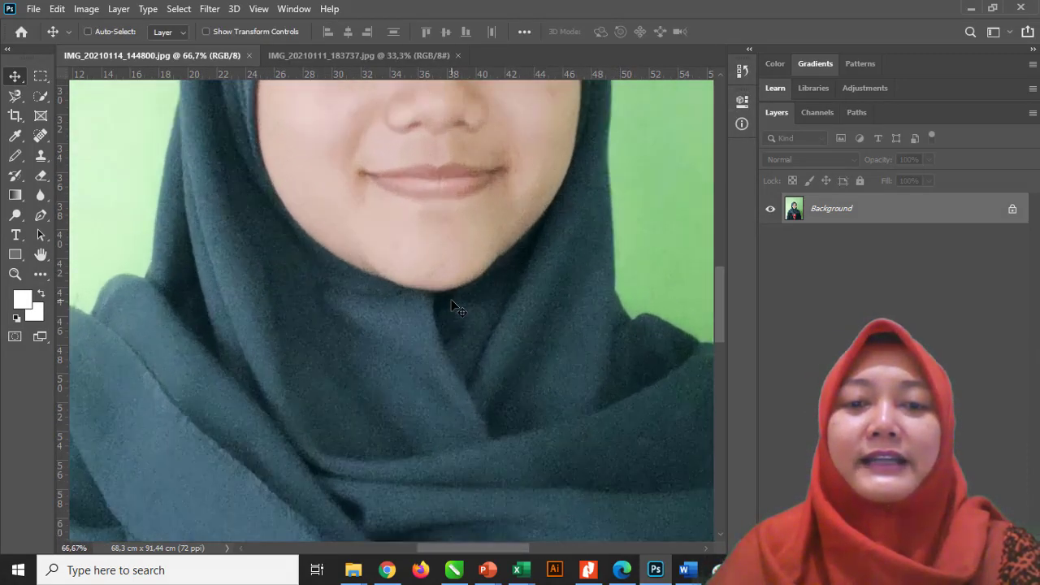
key(ctrl+plus)
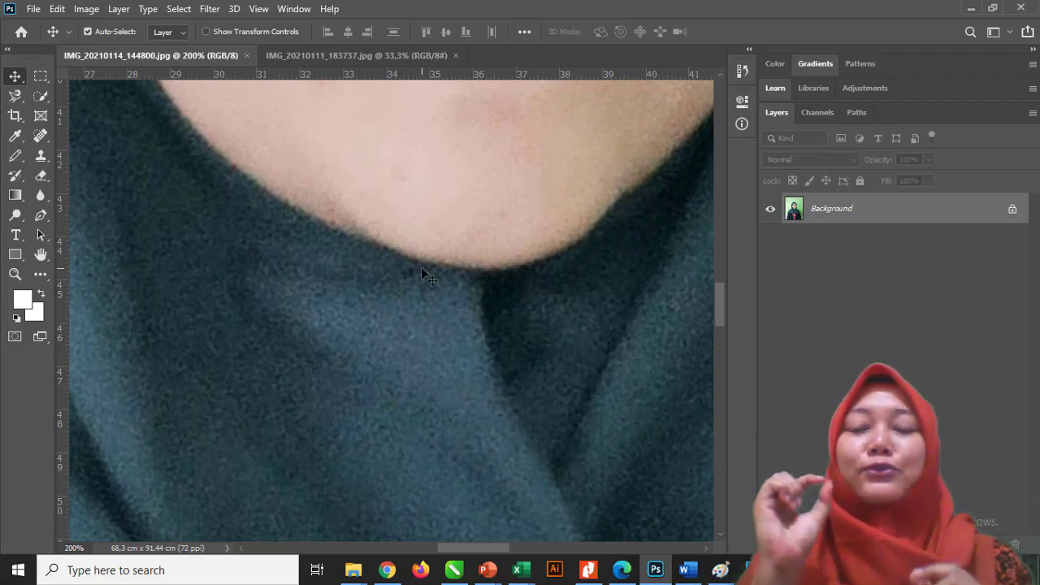
key(ctrl+minus)
key(ctrl+minus)
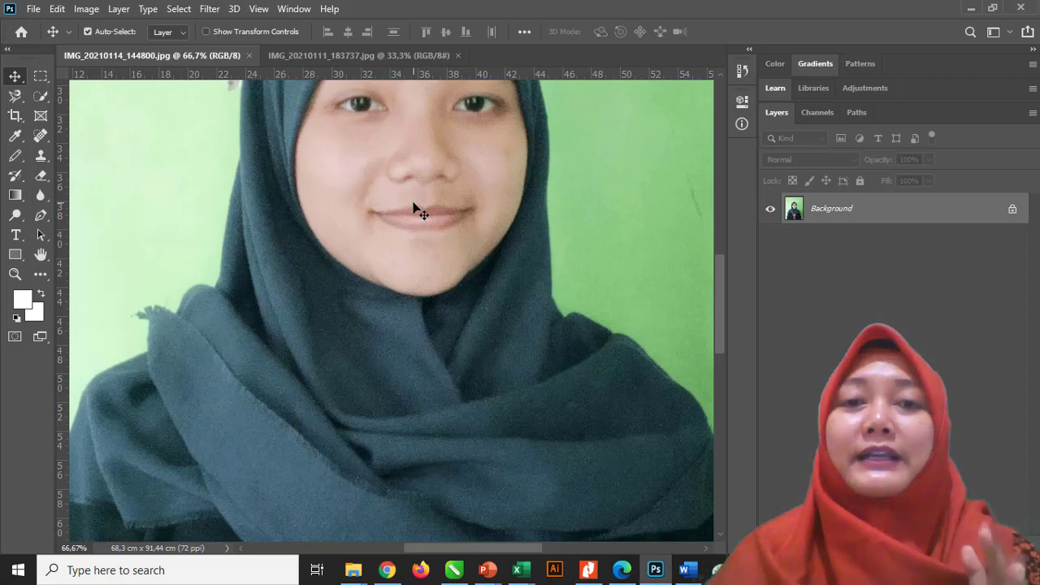
Examine the sharpness of the face in IMG_20210111_183737.jpg at 300% magnification
click(364, 54)
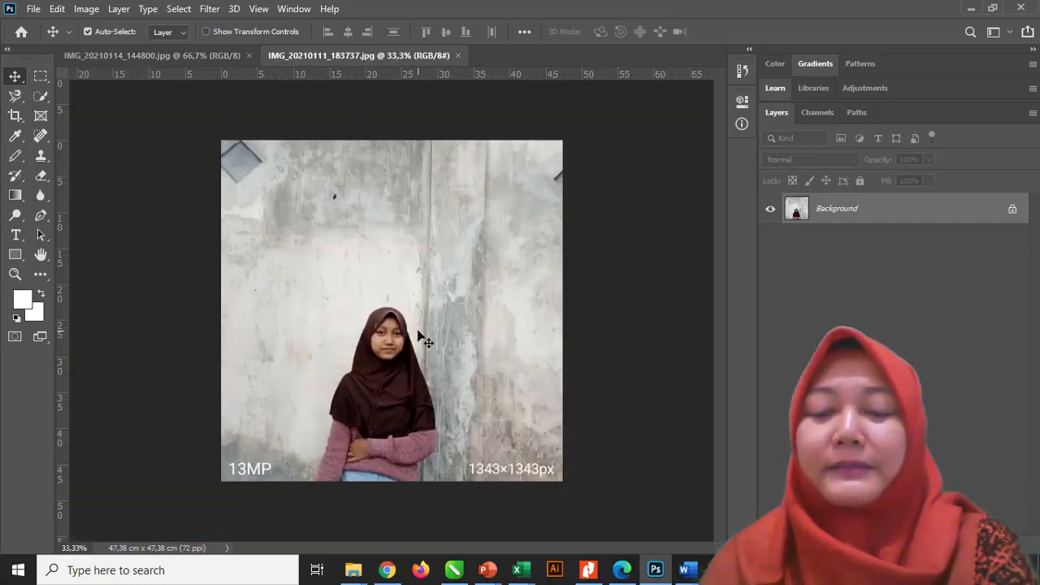
scroll(418, 333, up, 5)
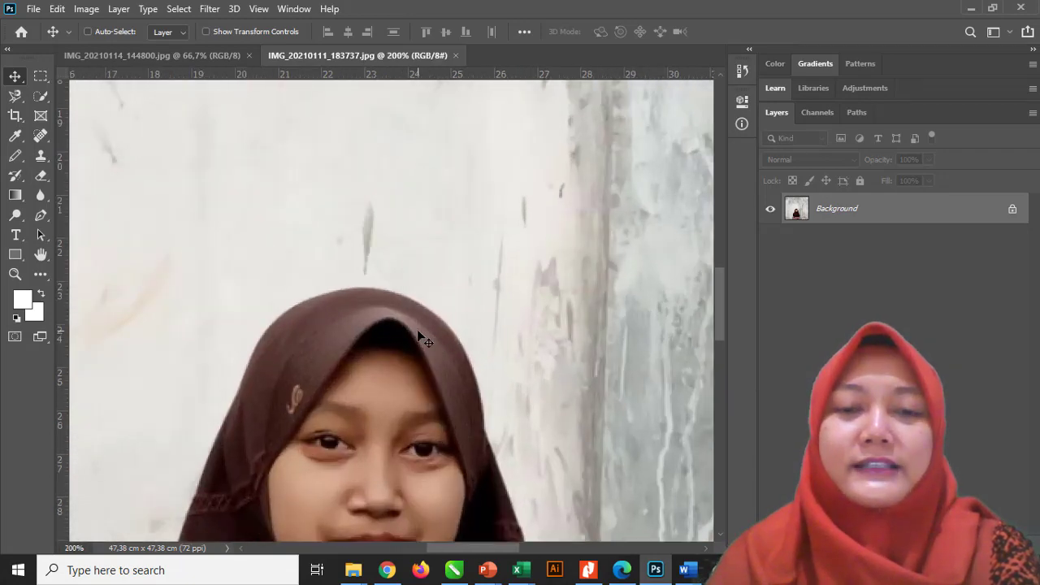
key(ctrl+plus)
drag(436, 346, 440, 105)
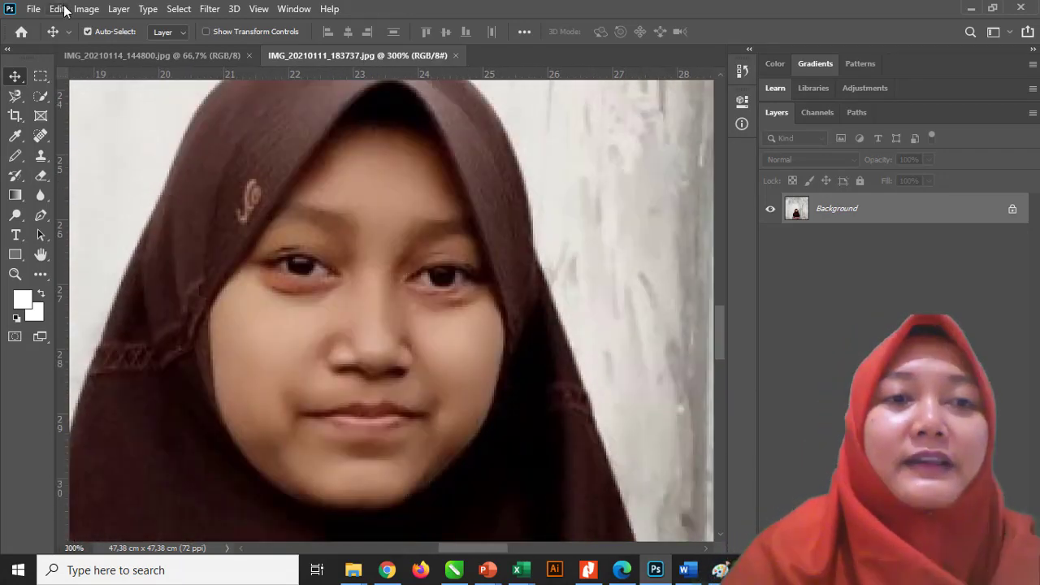
Check the image size, dimensions and resolution of IMG_20210111_183737.jpg without changing them
click(86, 9)
click(100, 122)
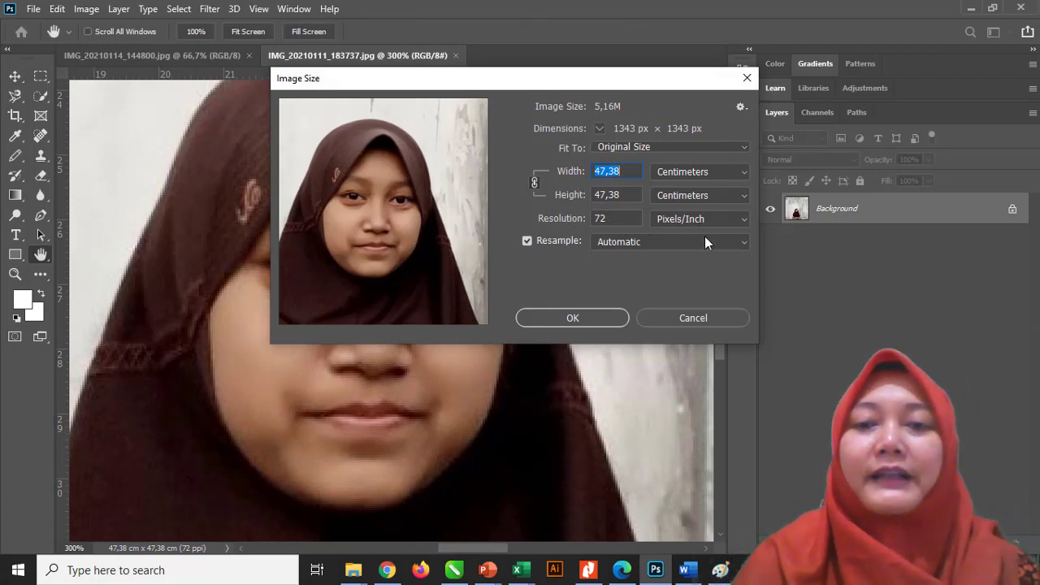
click(667, 318)
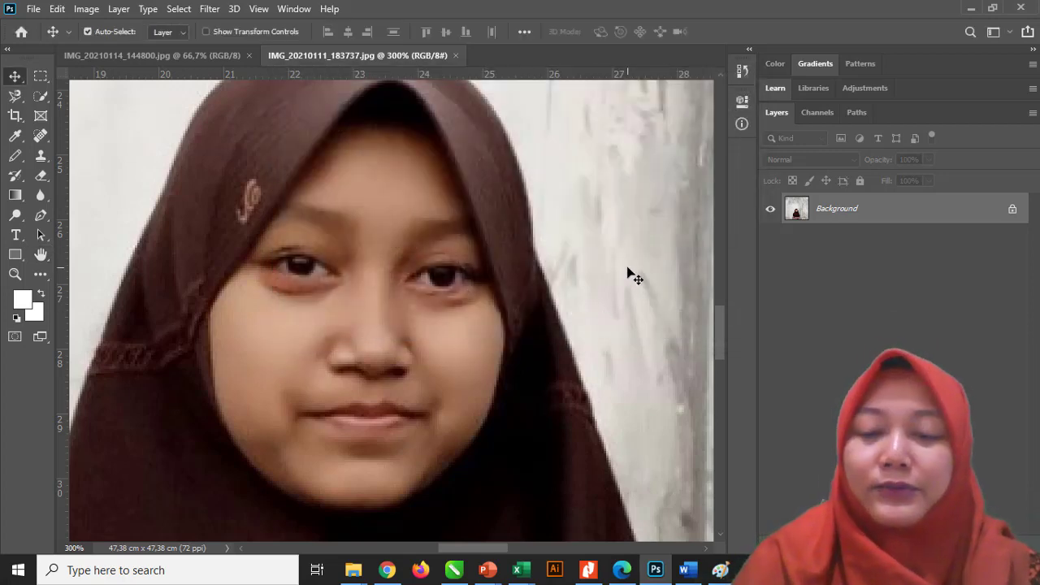
Zoom IMG_20210111_183737.jpg out to 33.33% to view its whole canvas
key(ctrl+minus)
key(ctrl+minus)
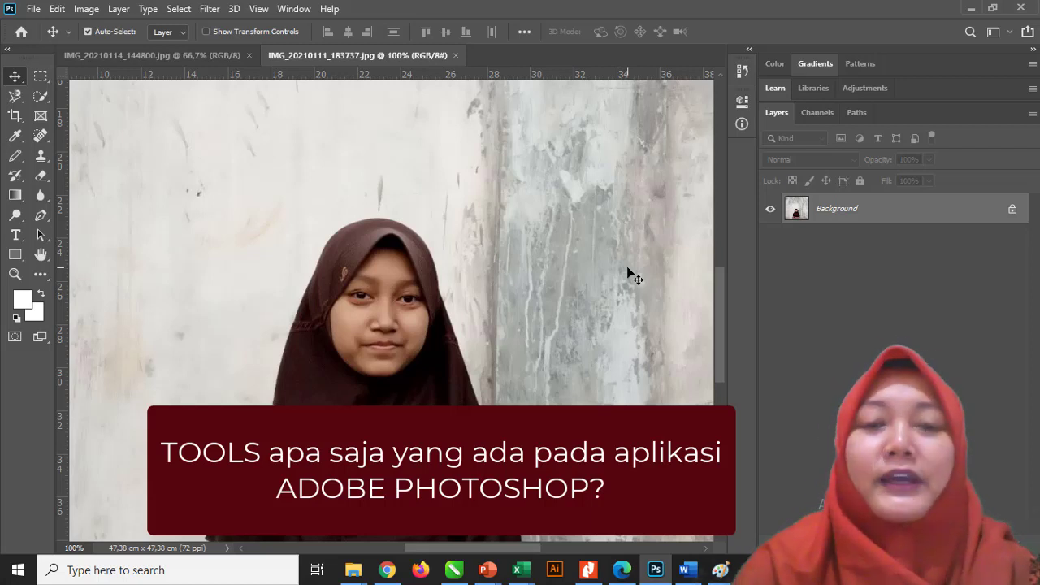
key(ctrl+minus)
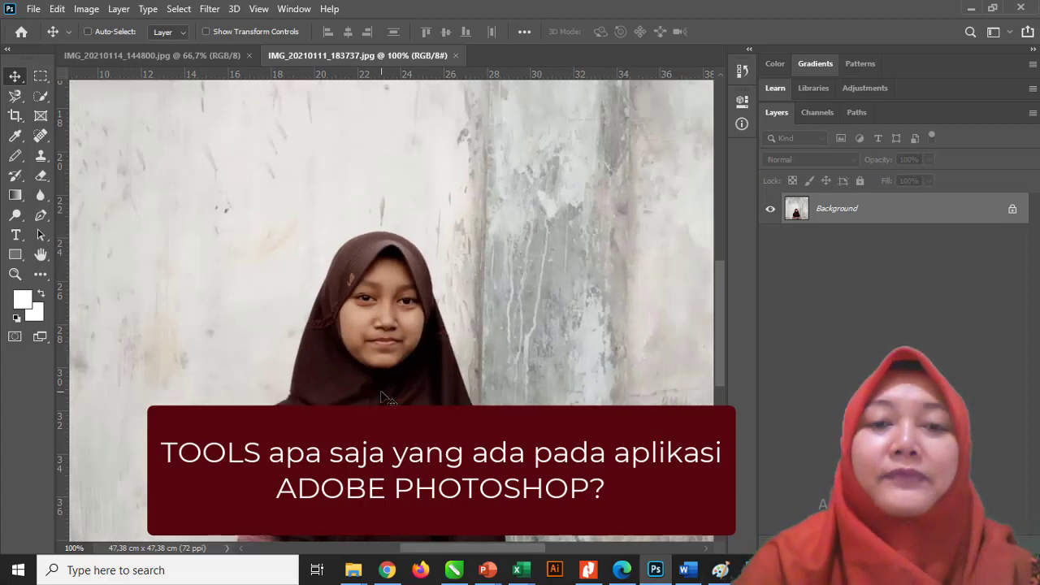
key(ctrl+minus)
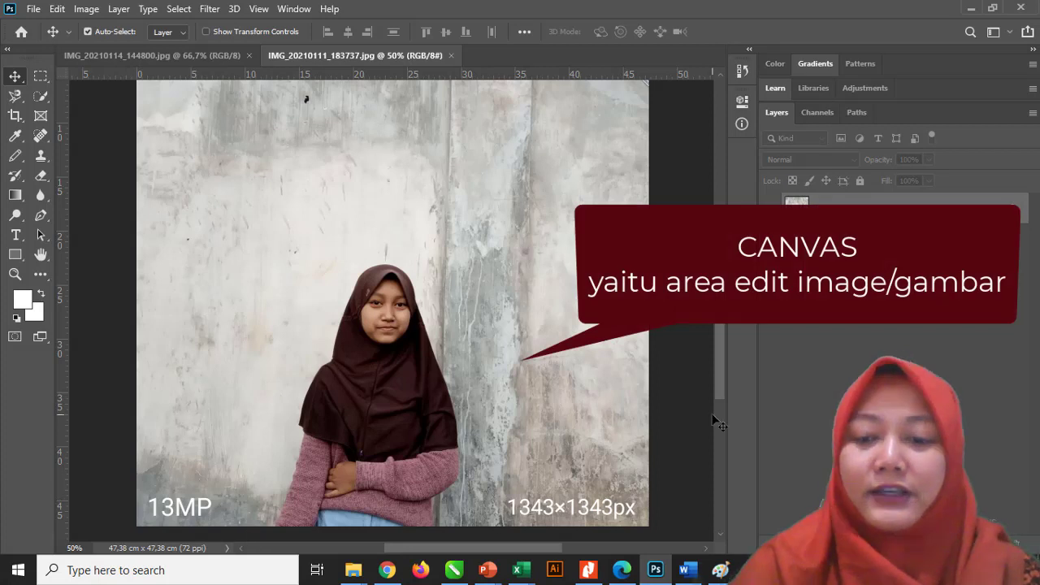
key(ctrl+minus)
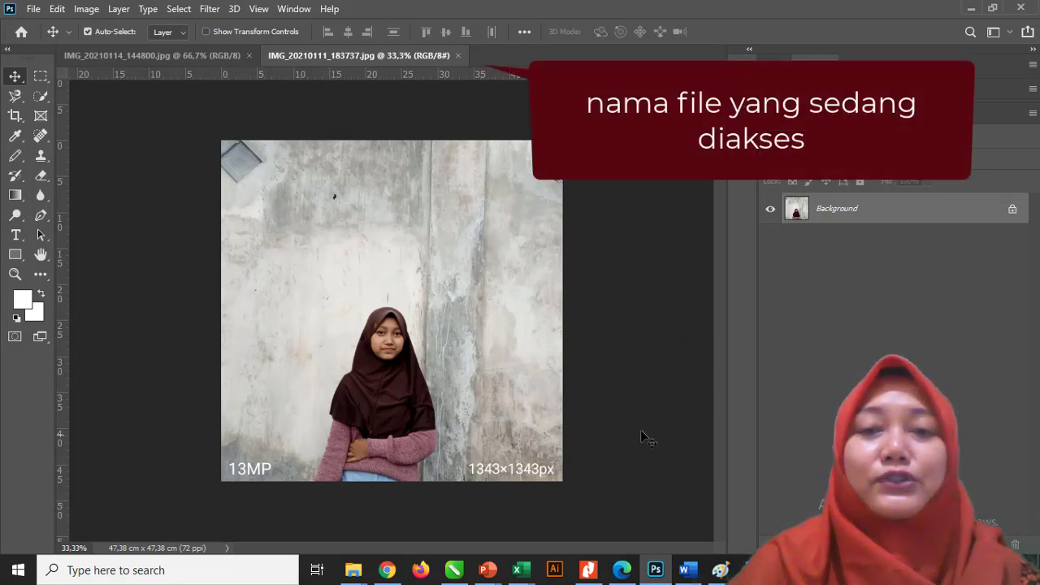
Alternate between the two open documents to view their file names, returning to IMG_20210111_183737.jpg
click(135, 60)
click(322, 55)
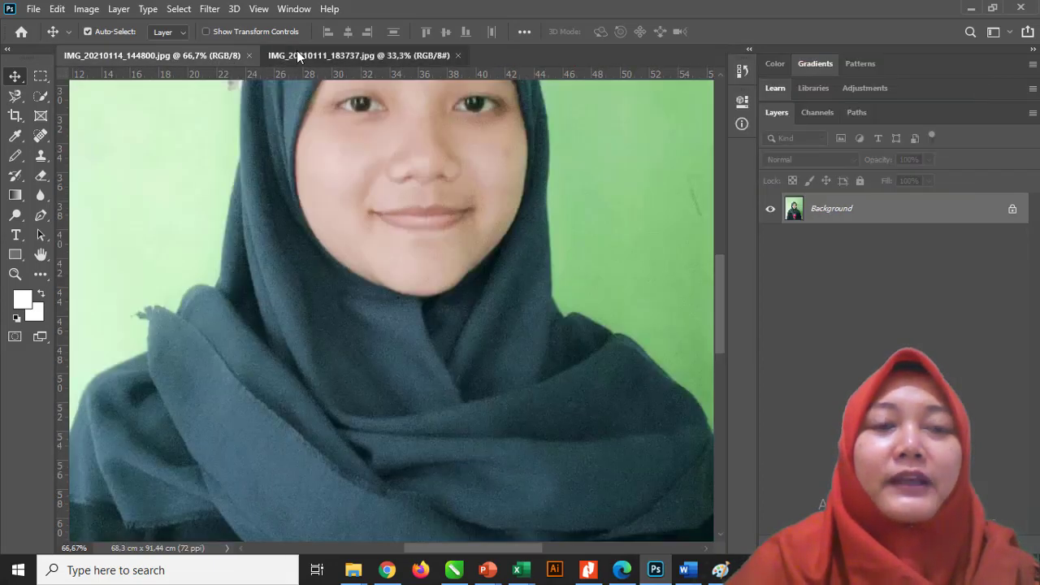
click(296, 50)
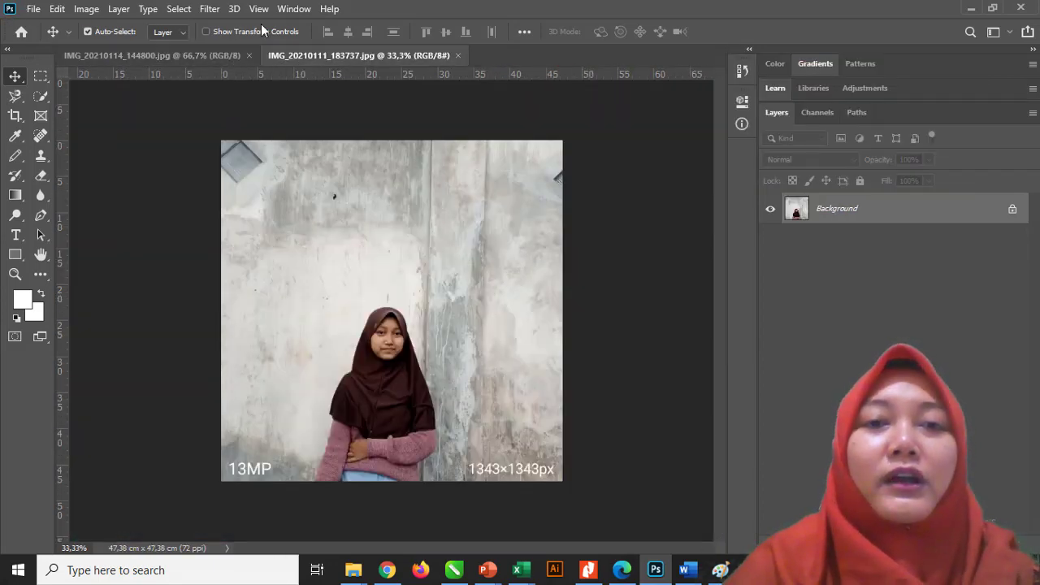
Review the available file-management and editing commands for the open photo without running any
click(31, 9)
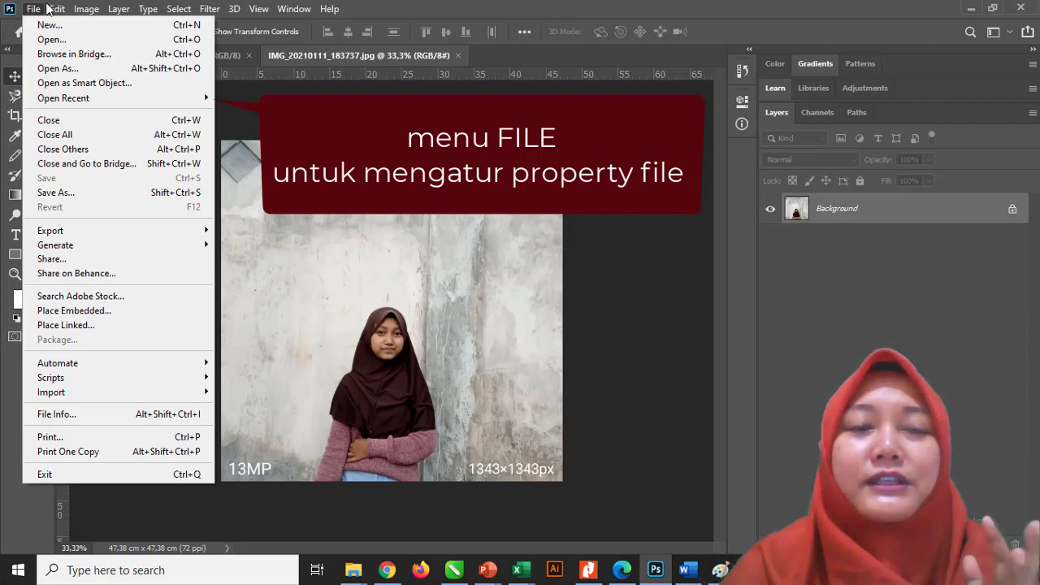
mouse_move(57, 10)
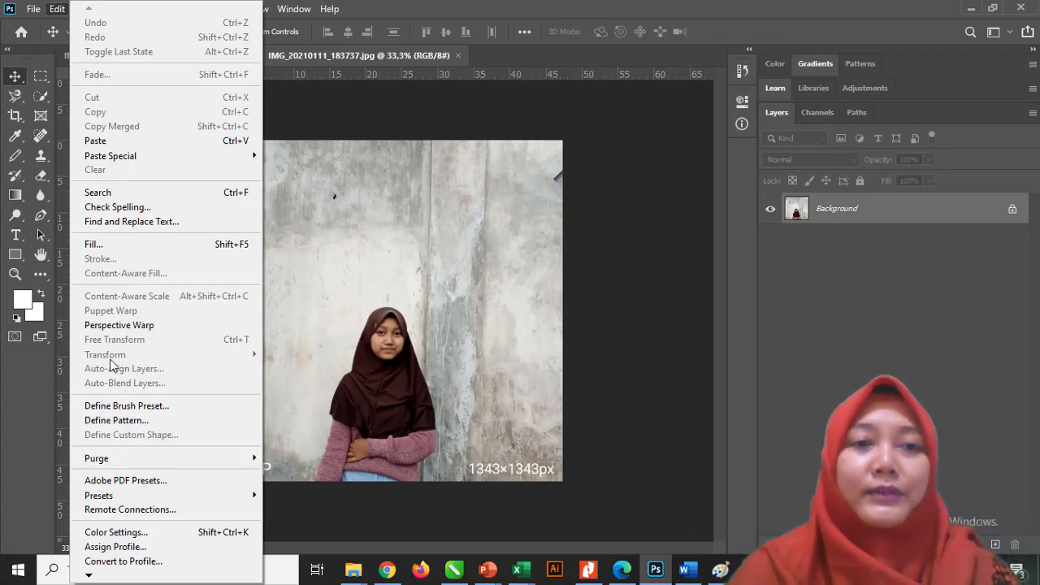
click(57, 8)
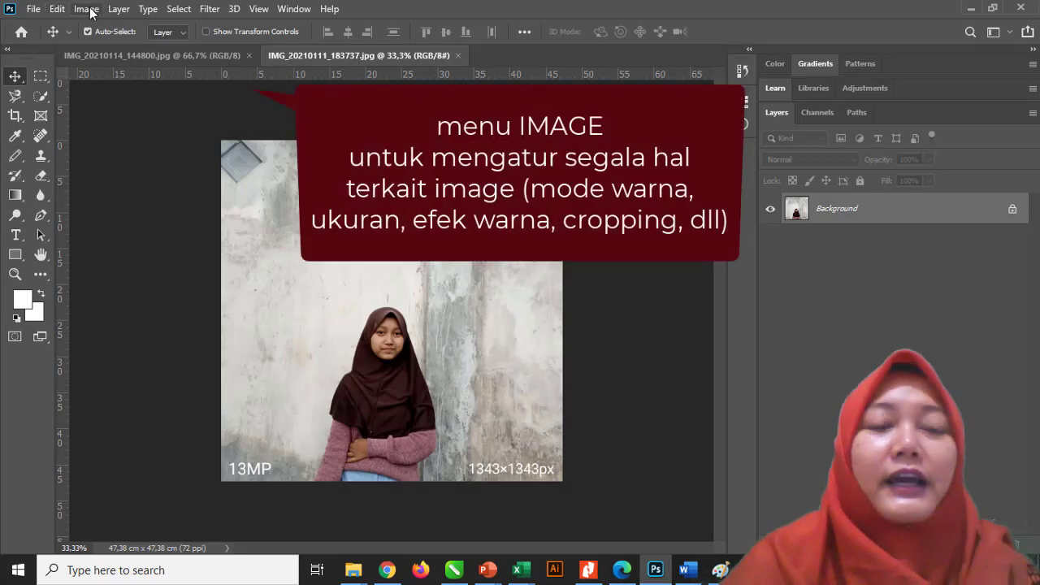
click(87, 9)
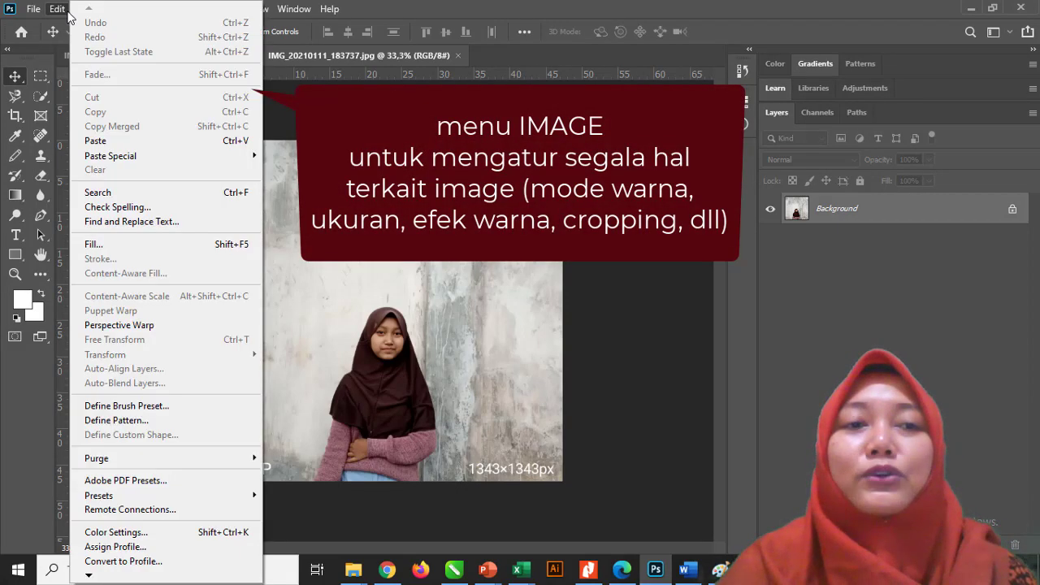
click(62, 11)
click(67, 10)
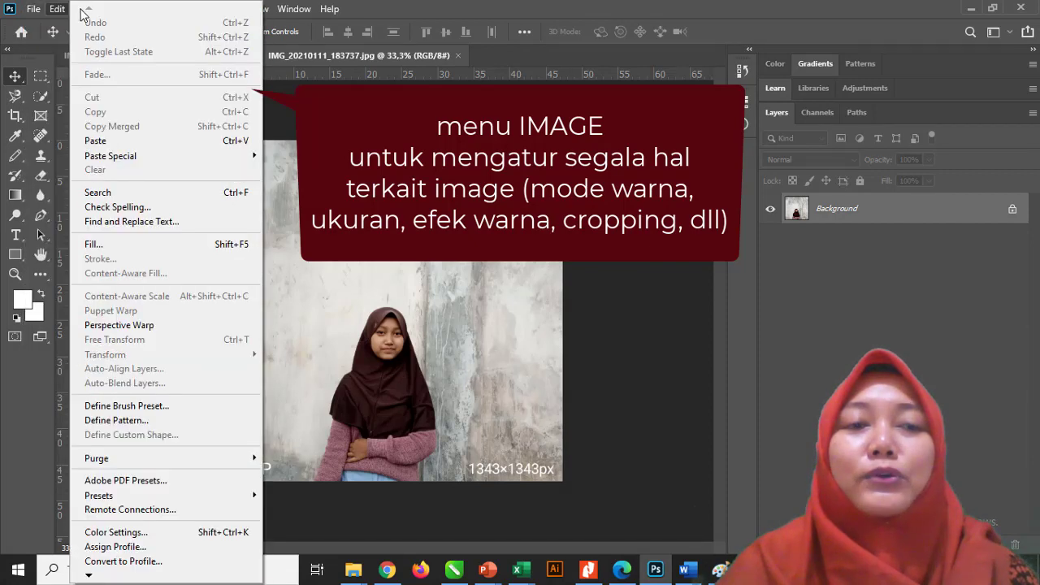
click(35, 44)
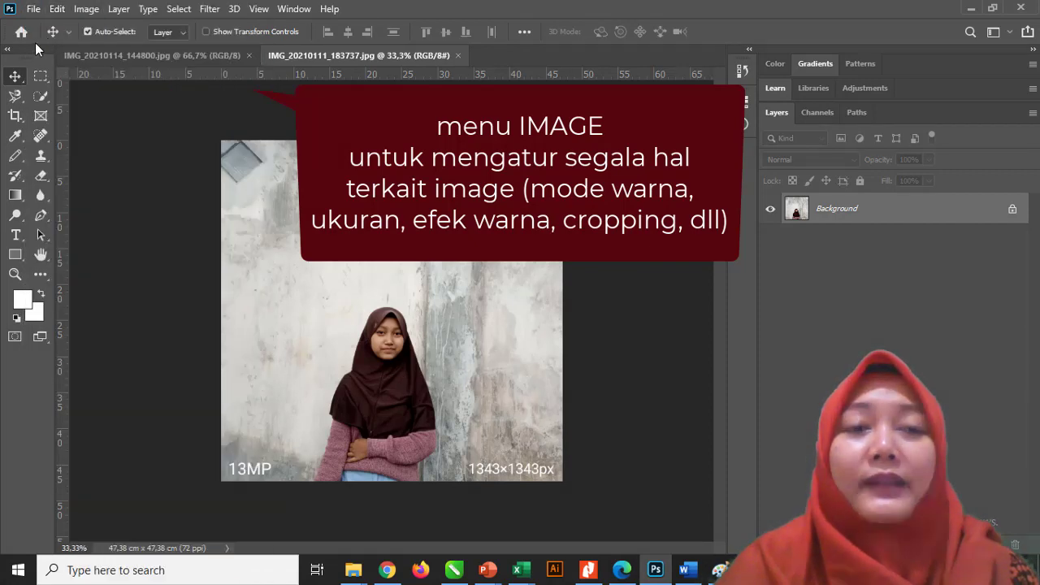
Review the available image and layer commands, including the colour modes, without running any of them
click(87, 11)
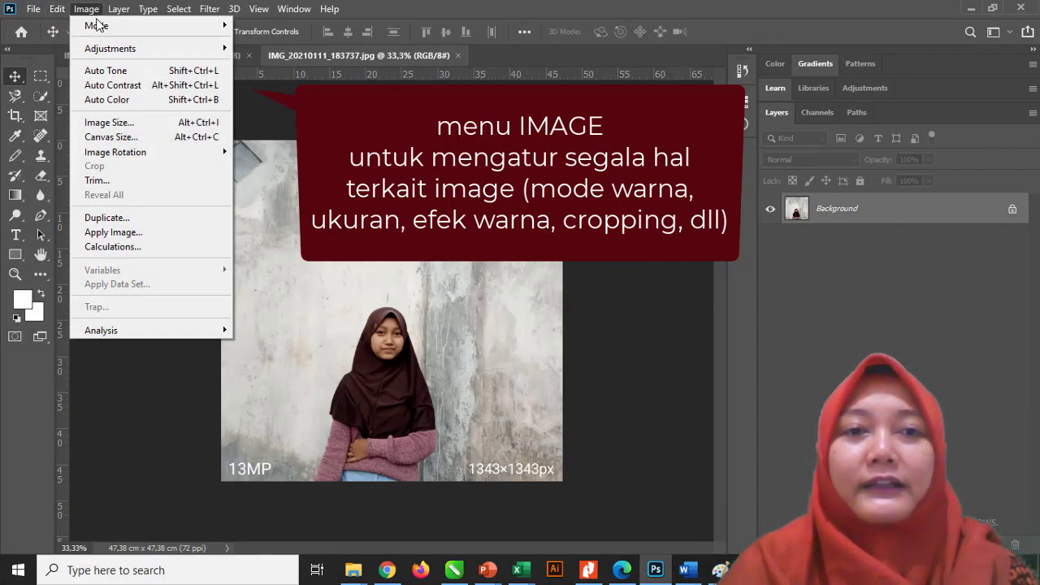
mouse_move(96, 25)
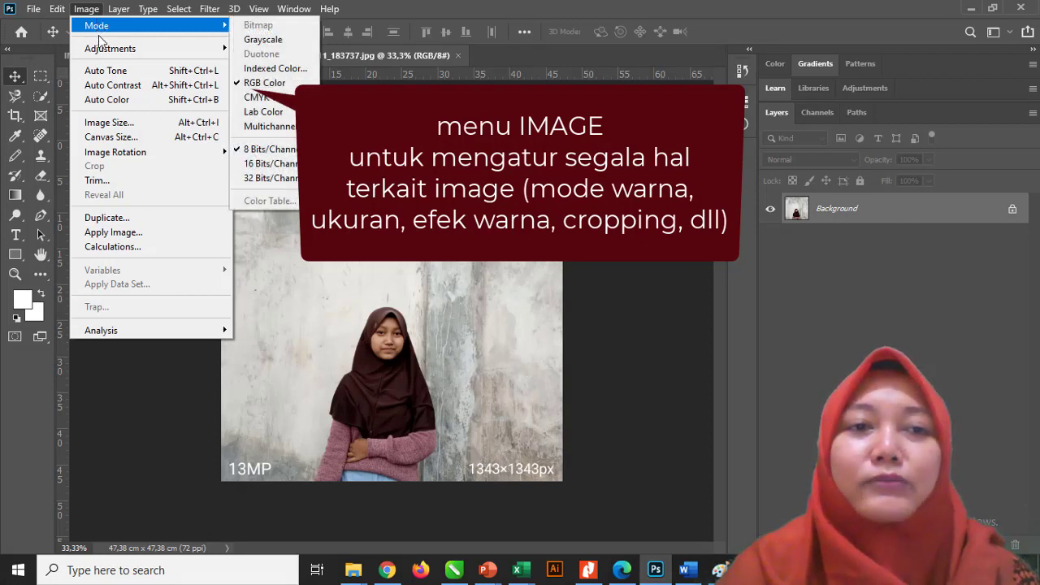
mouse_move(104, 51)
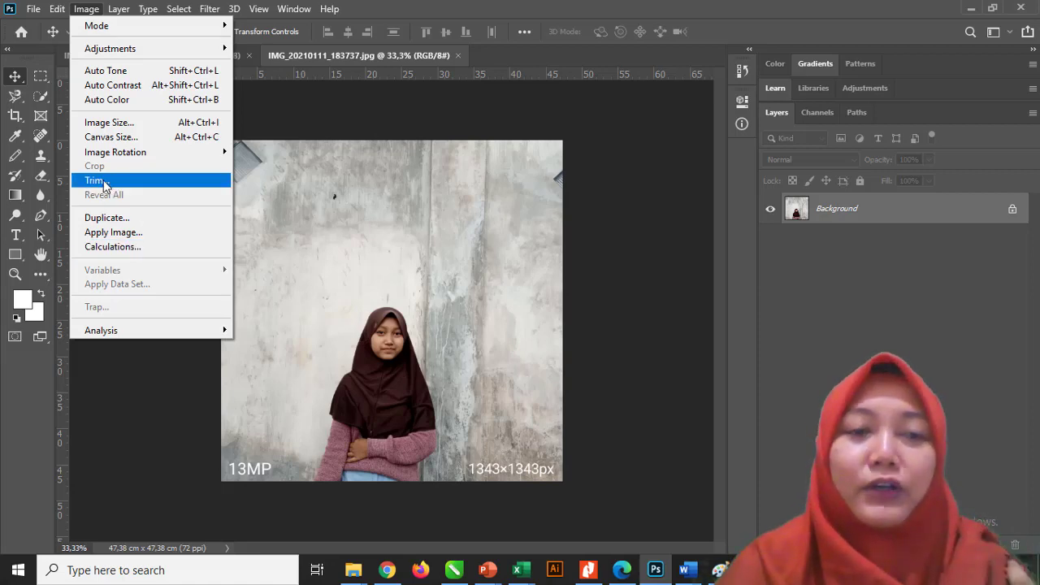
mouse_move(117, 11)
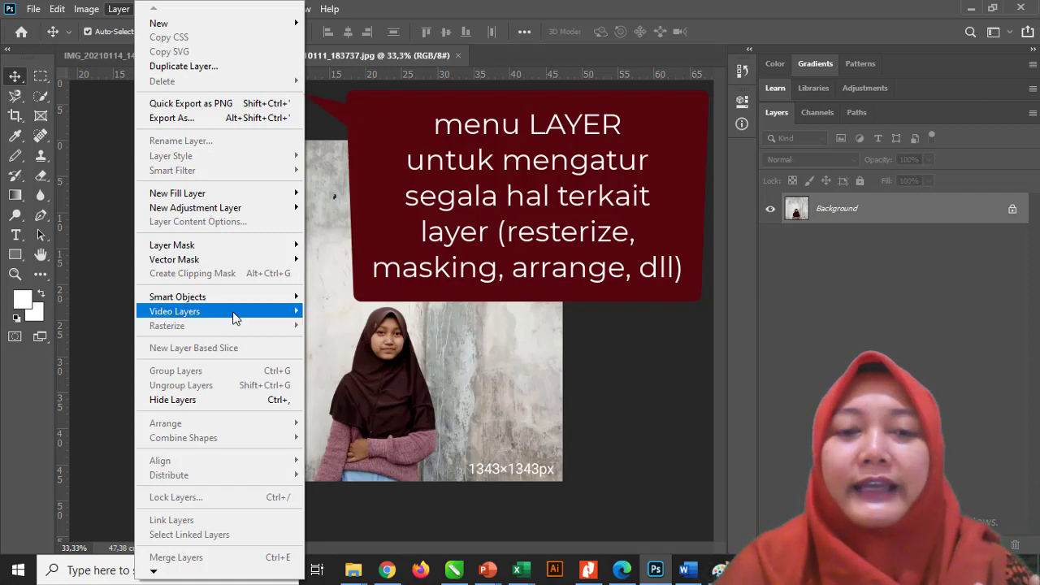
key(Escape)
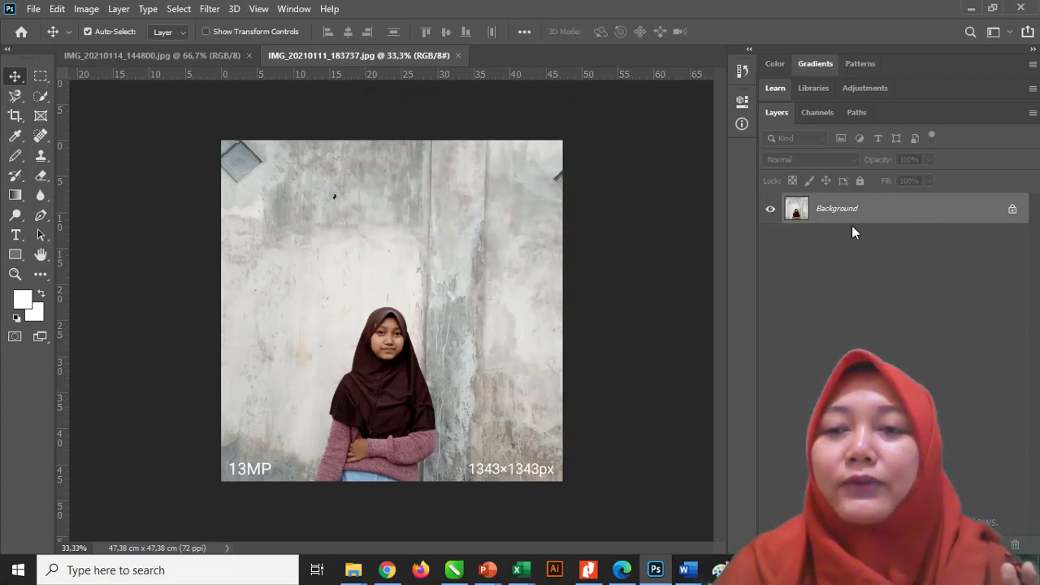
Toggle the Layers panel off and back on
click(294, 9)
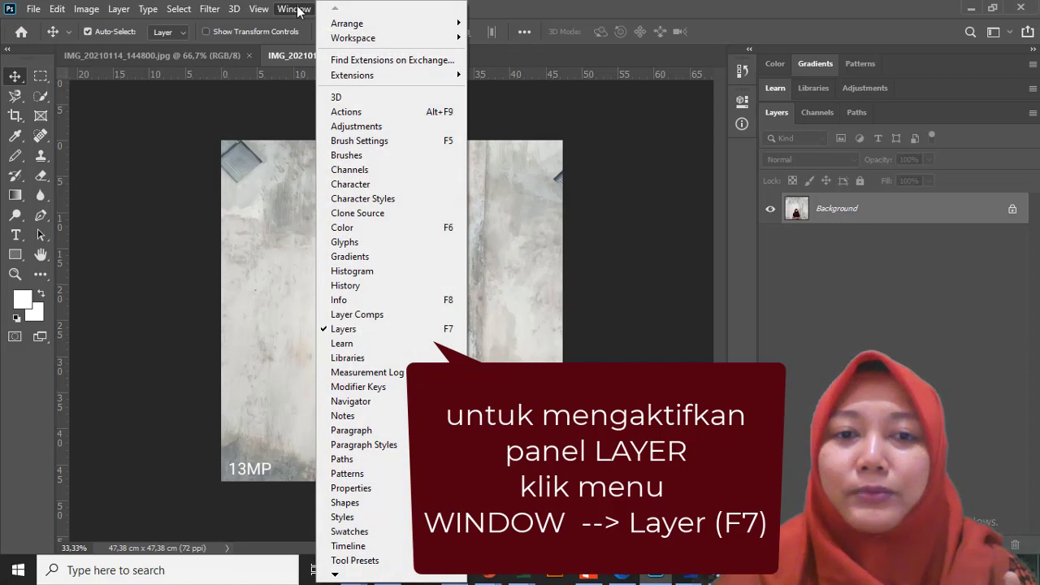
click(427, 330)
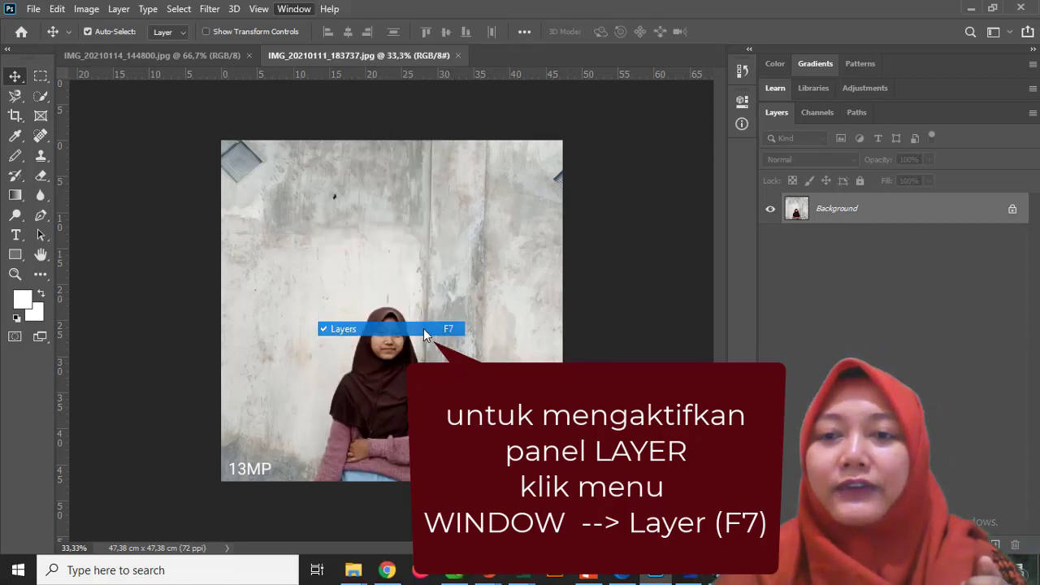
click(294, 9)
click(345, 330)
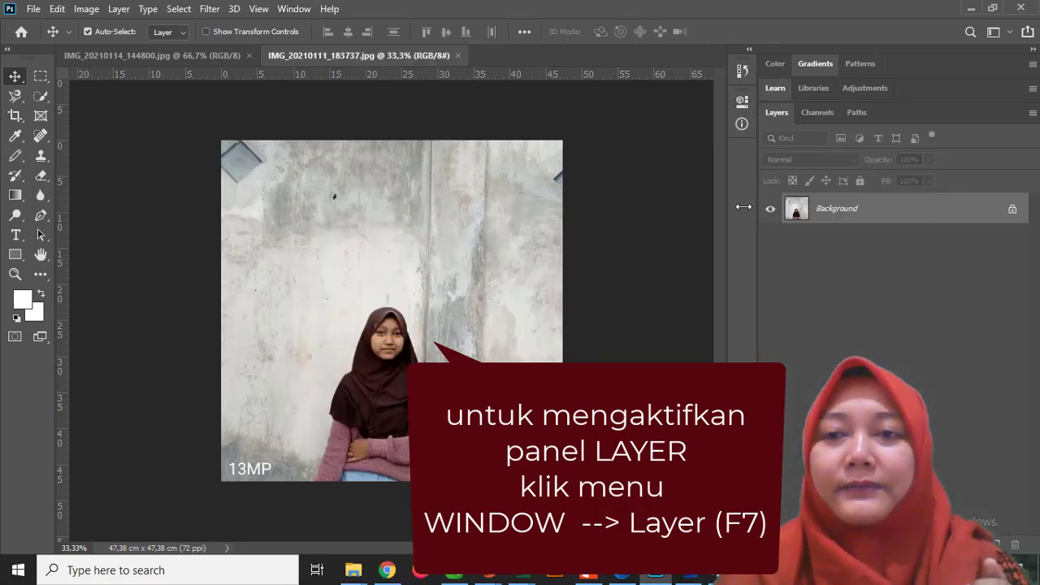
Convert the locked Background layer into an editable layer named Layer 0, keeping Normal mode and 100% opacity
double_click(928, 221)
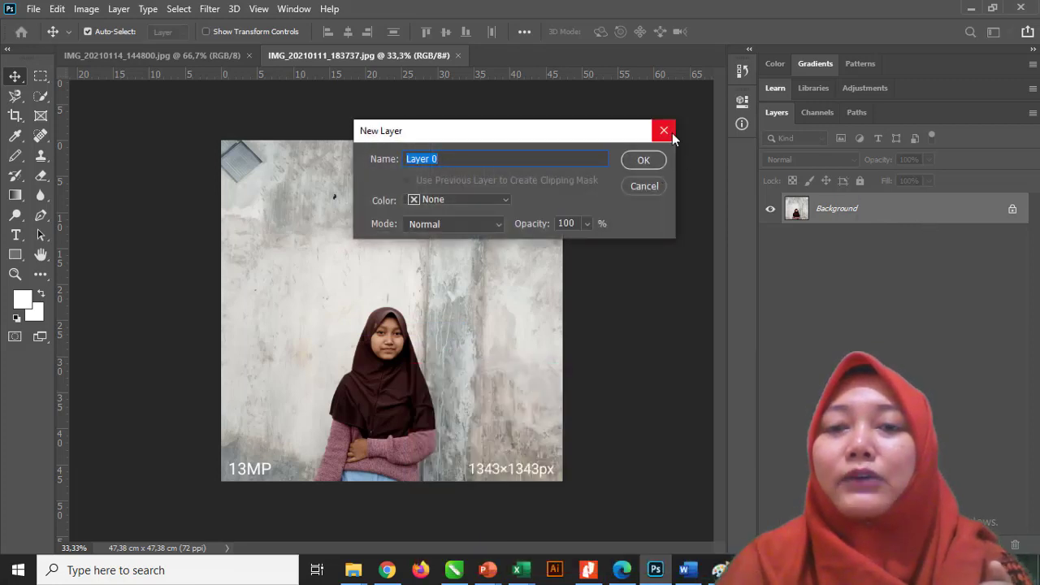
click(665, 131)
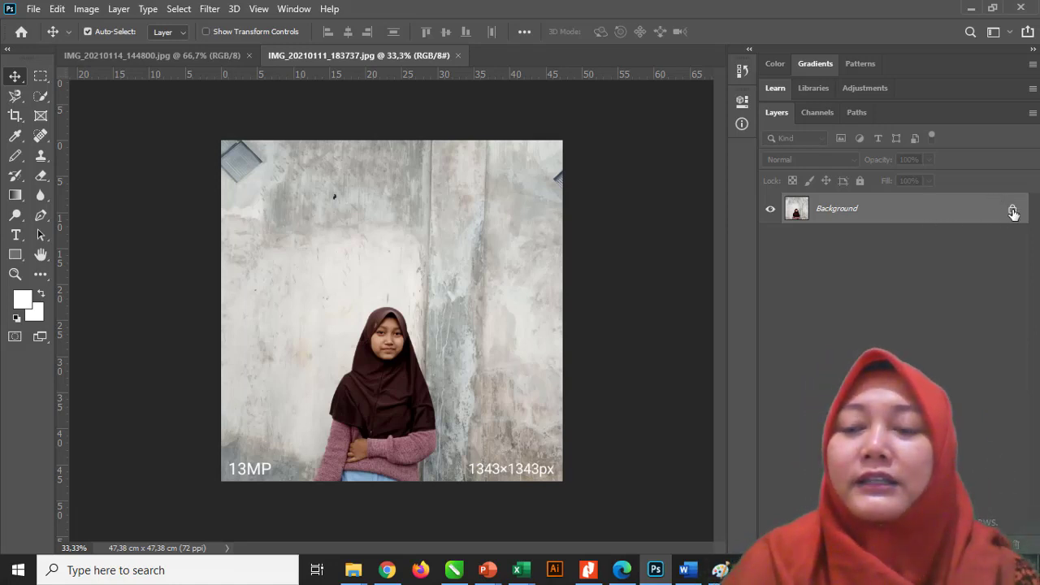
double_click(835, 216)
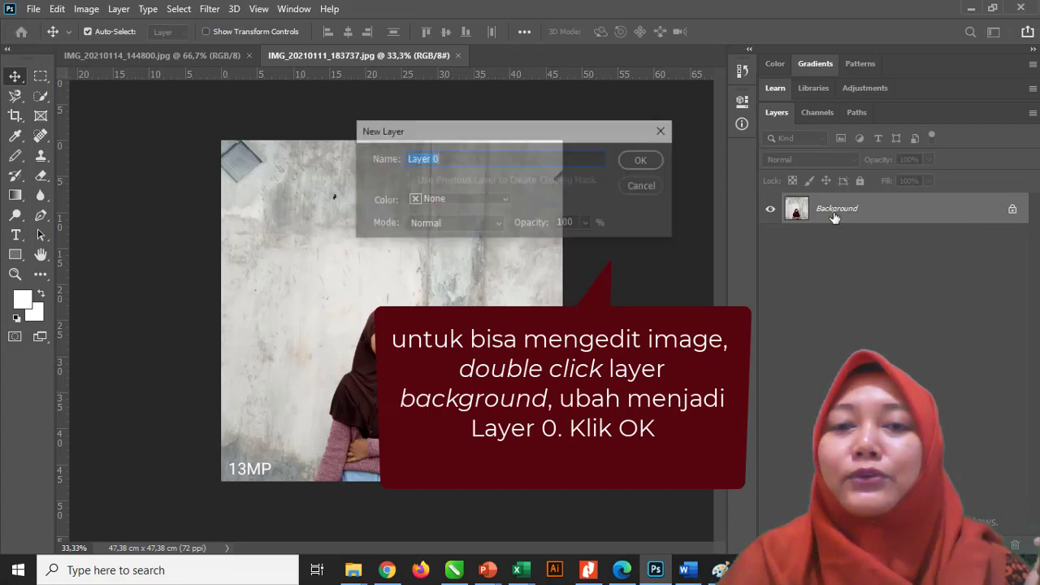
click(643, 159)
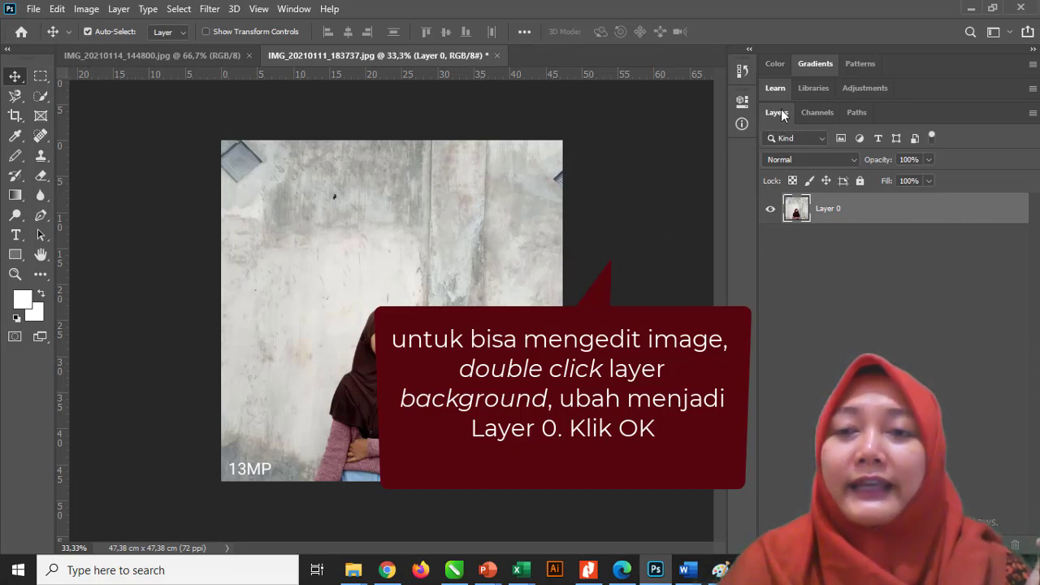
Review the available type, selection, filter and view commands without applying any to the photo
click(149, 10)
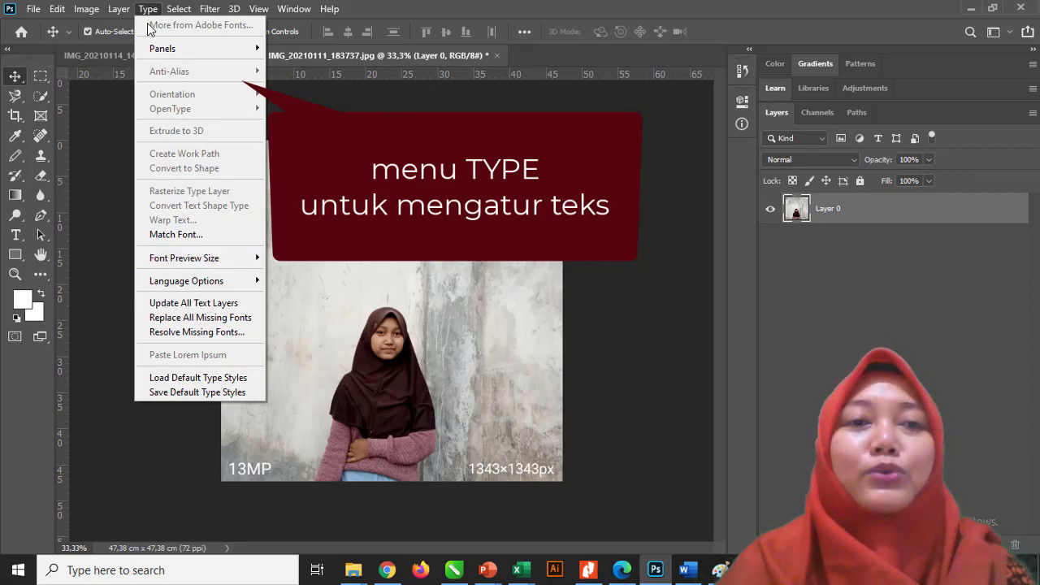
mouse_move(178, 10)
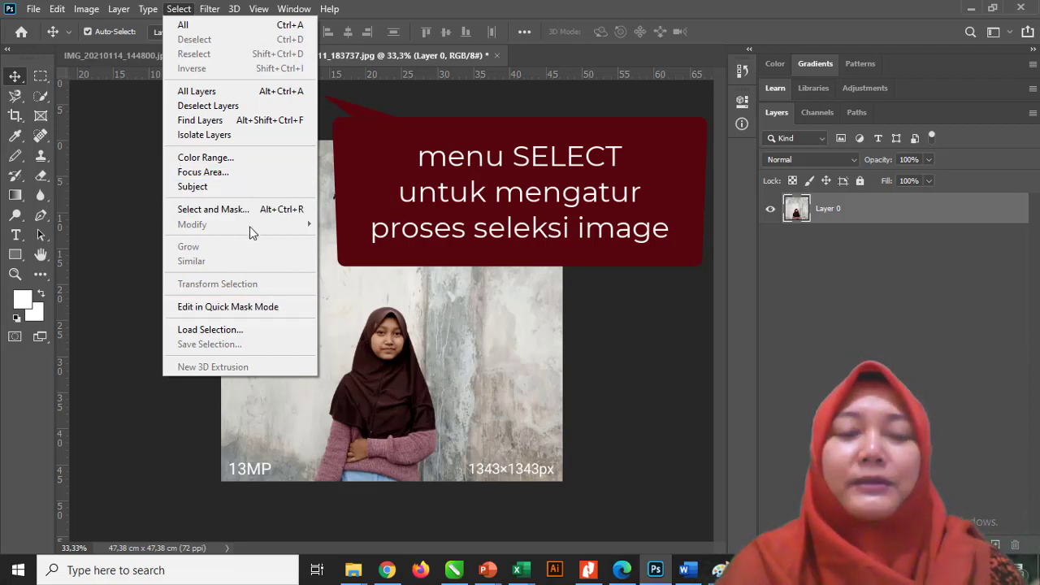
click(177, 10)
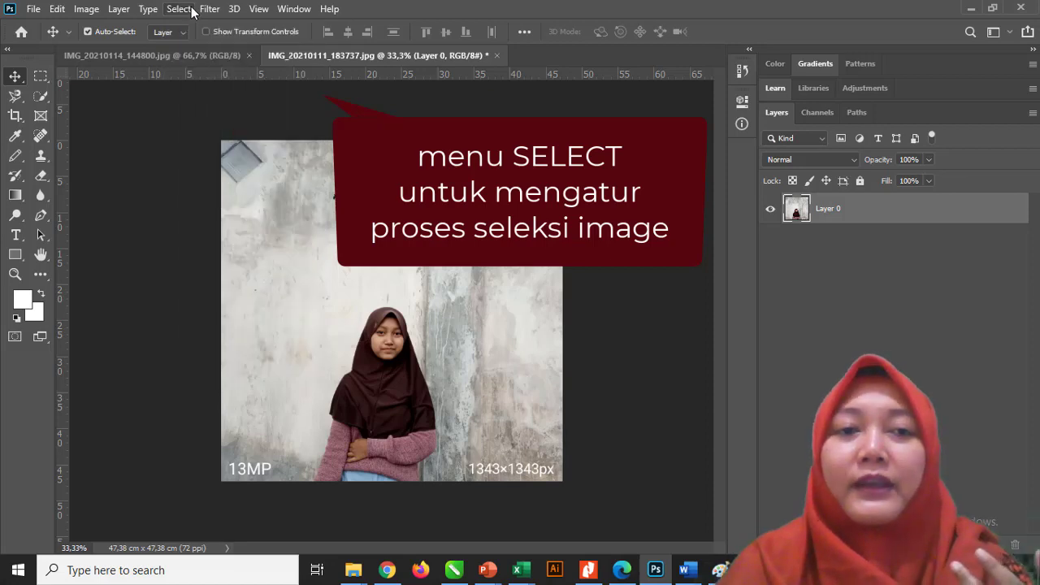
click(210, 9)
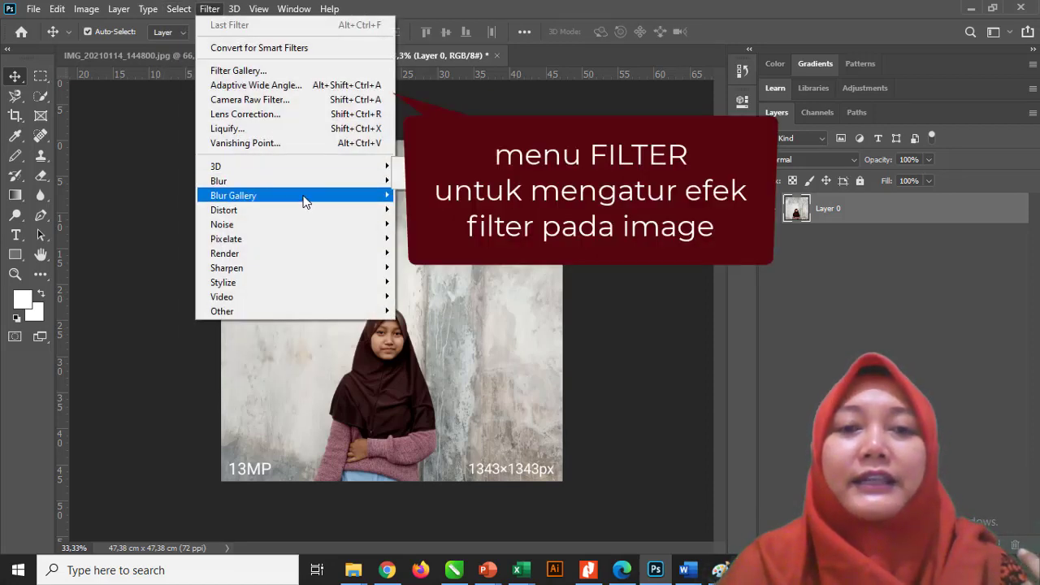
mouse_move(304, 202)
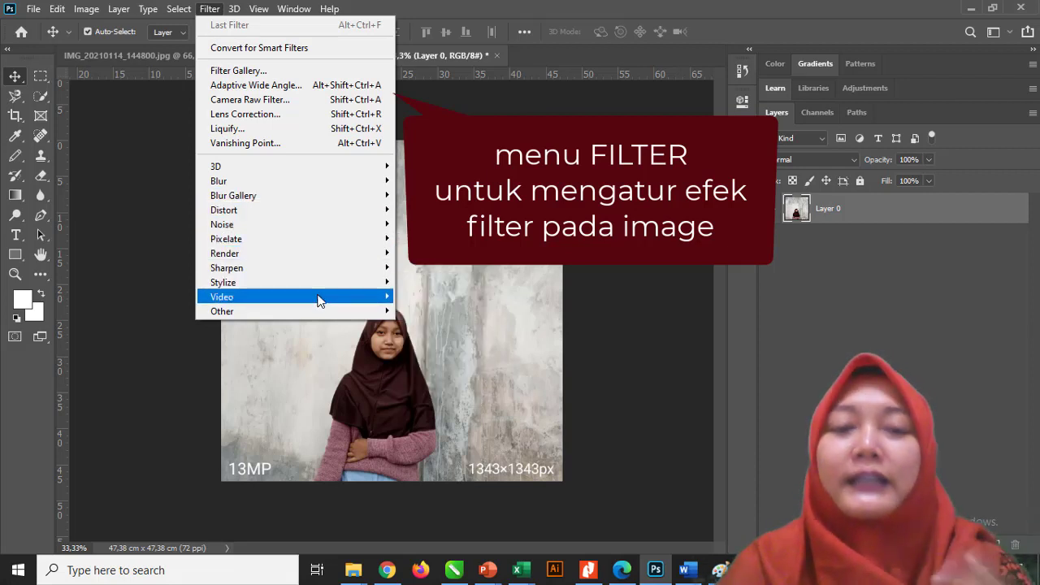
mouse_move(318, 301)
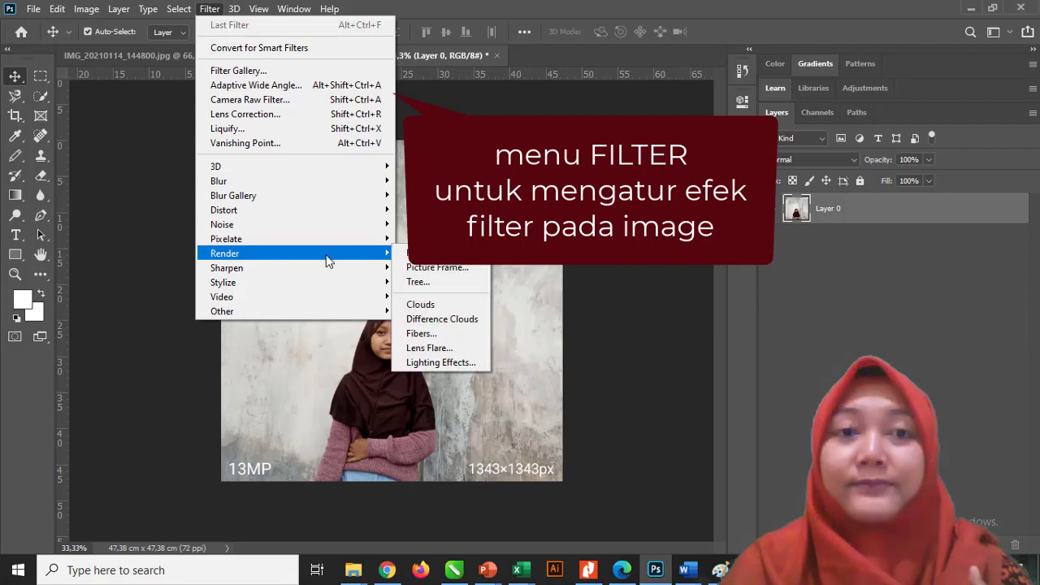
mouse_move(235, 14)
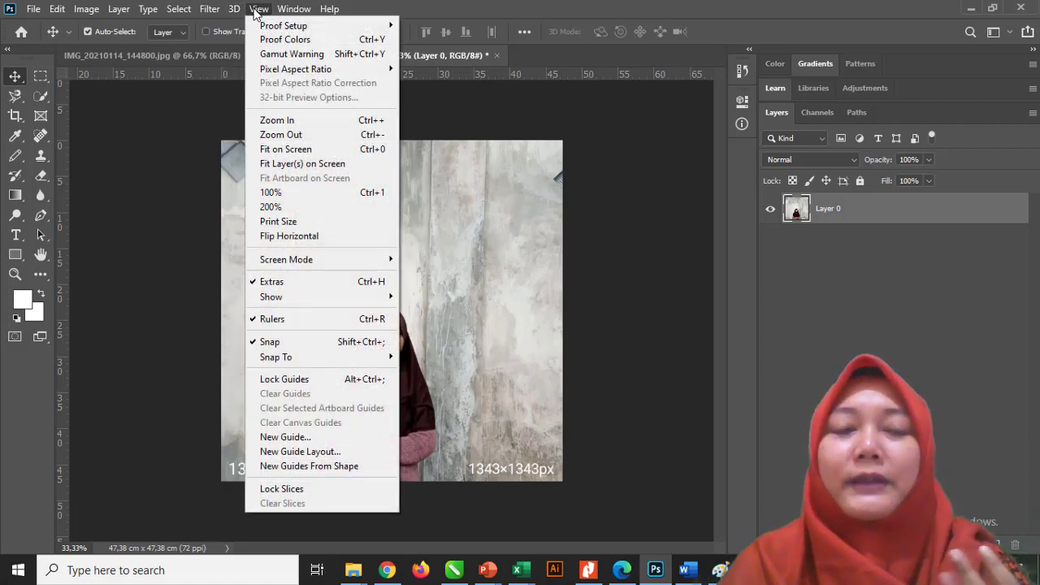
Show the Color panel and bring the Paths panel forward in place of the layer list
mouse_move(295, 11)
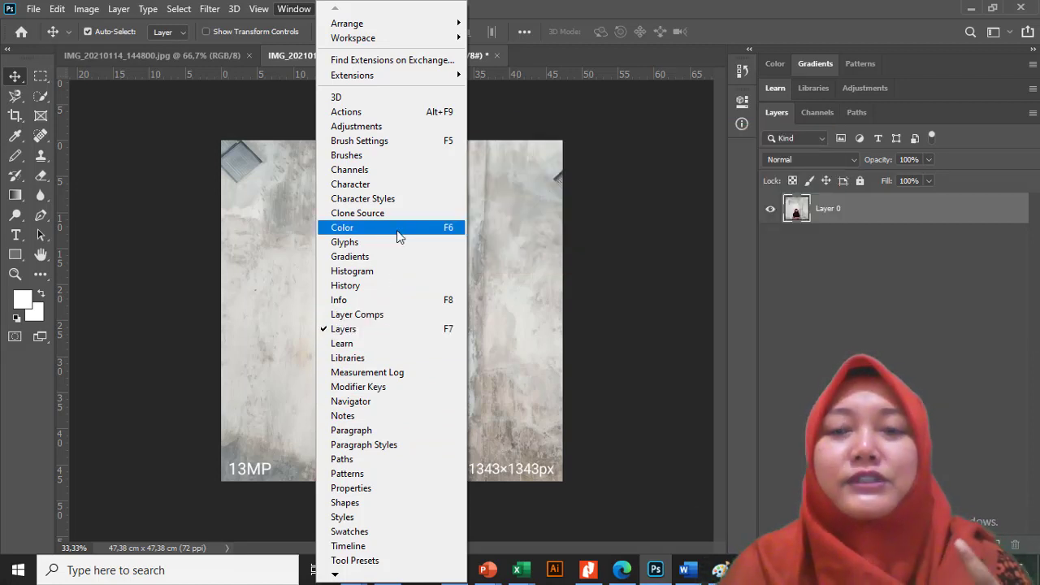
click(397, 230)
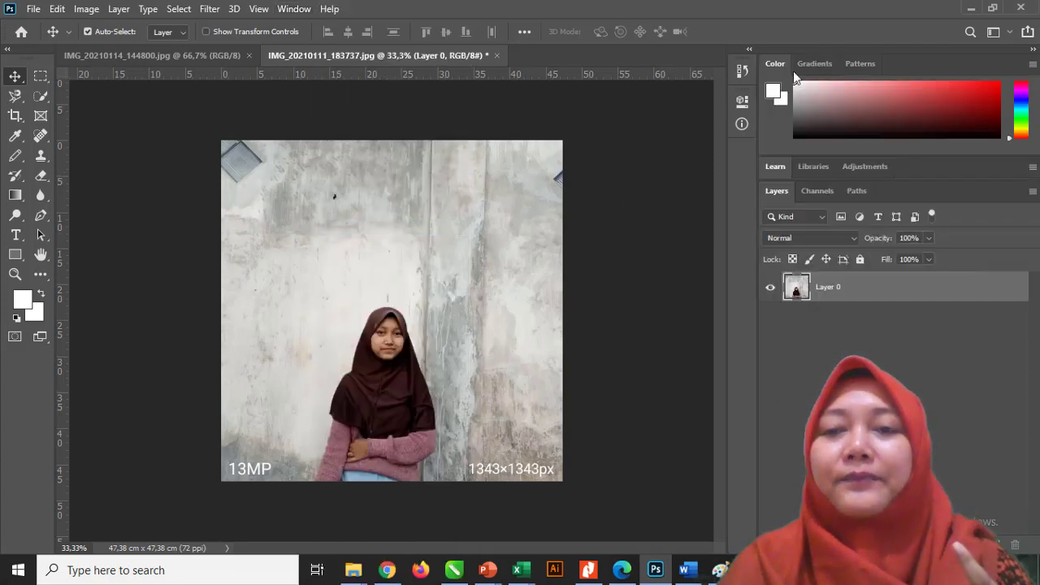
click(849, 194)
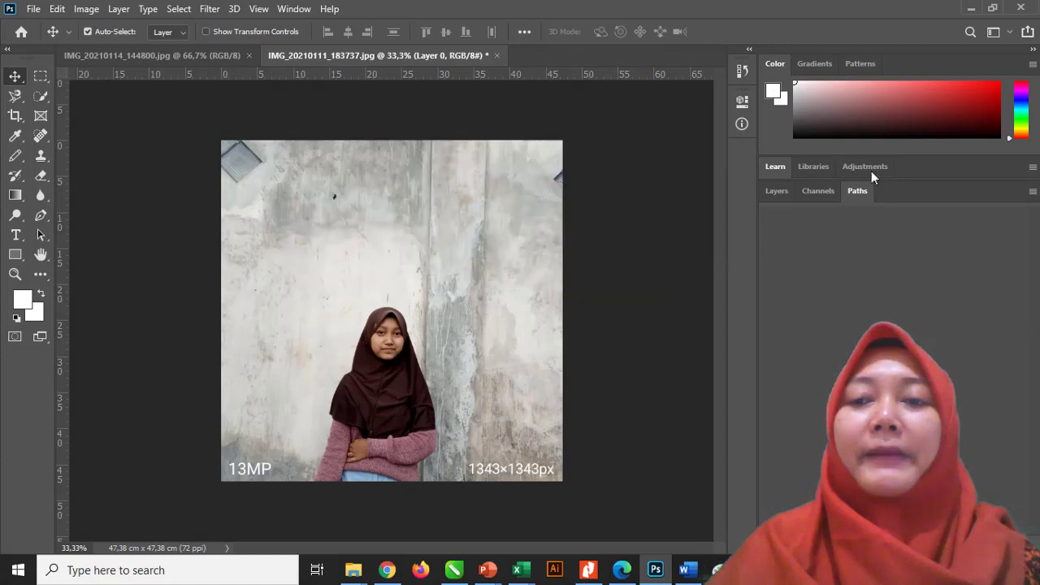
Switch the toolbar to a single column and back to two, and float it over the canvas before docking it again
click(6, 51)
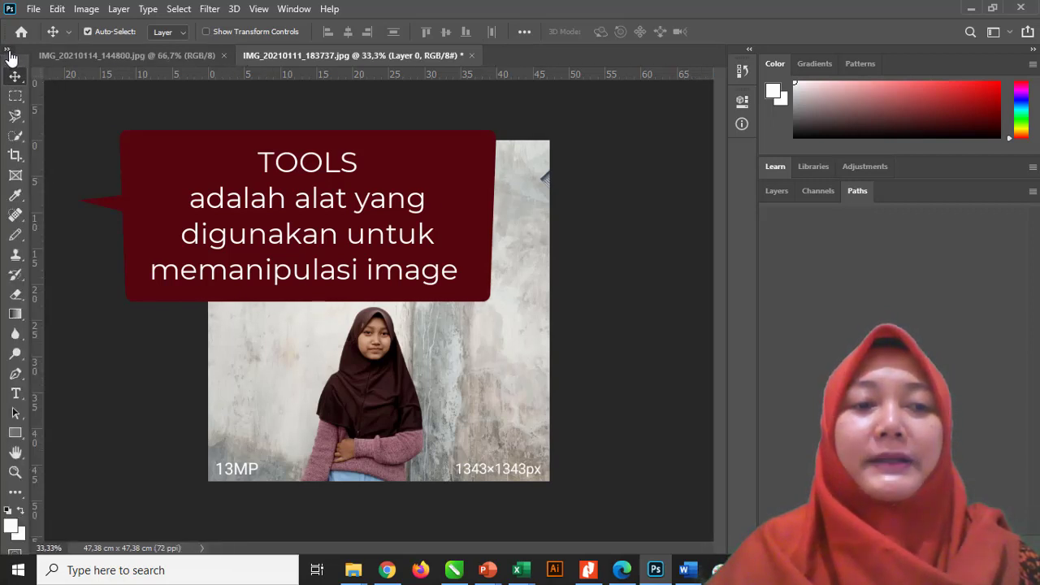
click(7, 50)
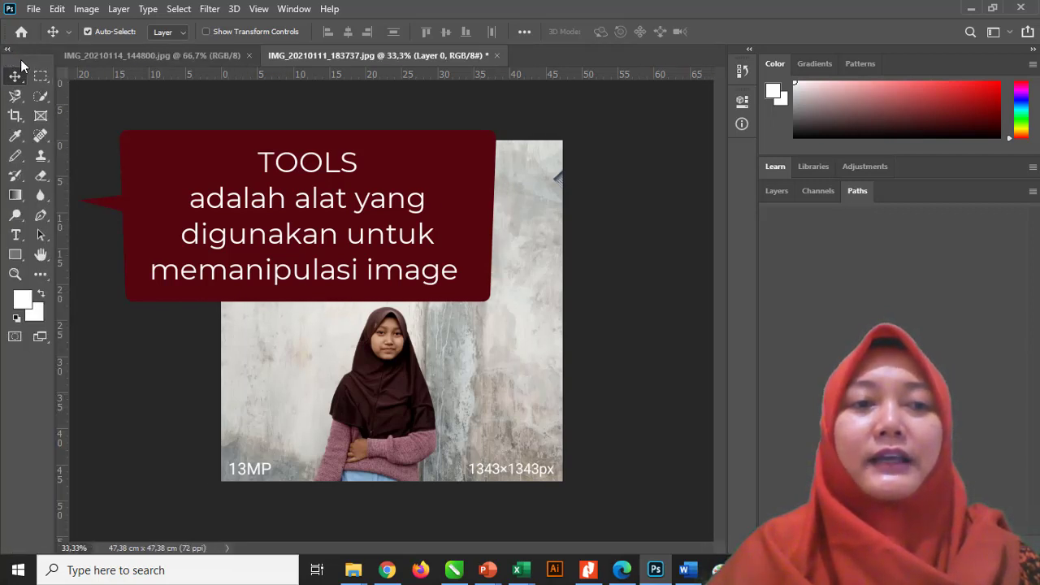
drag(24, 53, 114, 119)
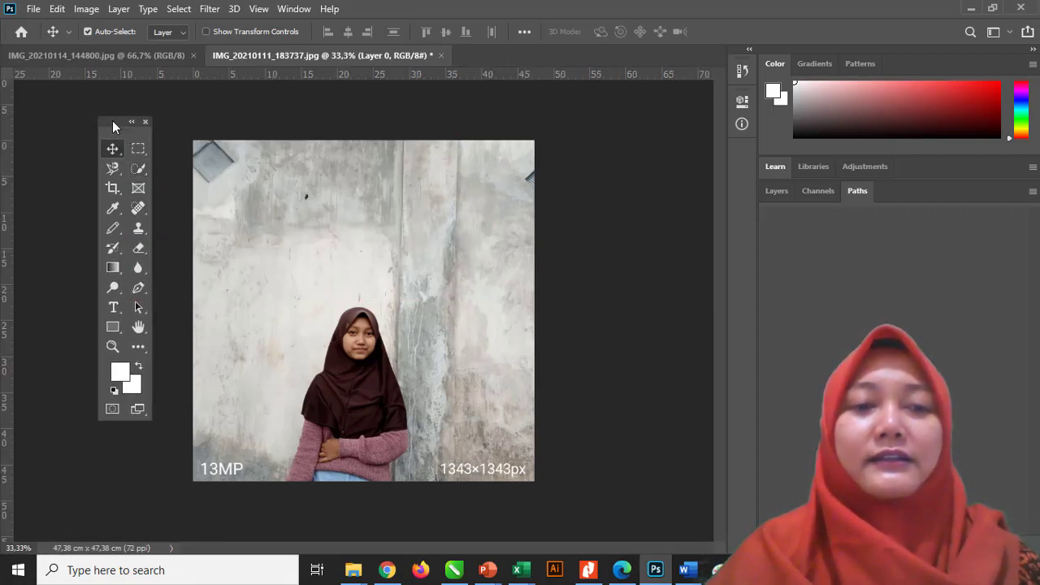
drag(112, 120, 22, 65)
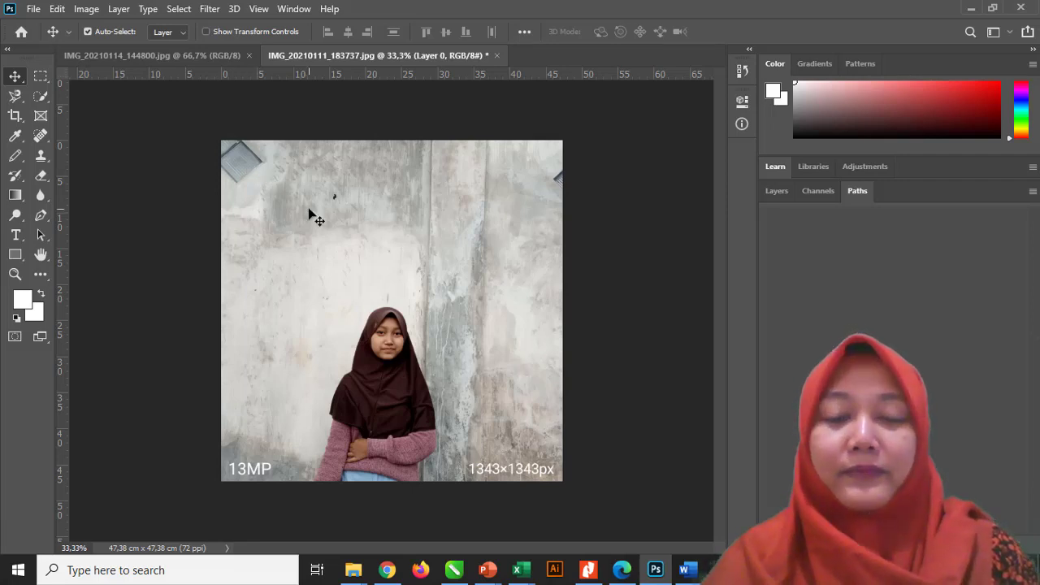
Try moving the photo layer down and slightly right on the canvas with the Move tool, and undo the move
drag(309, 212, 330, 313)
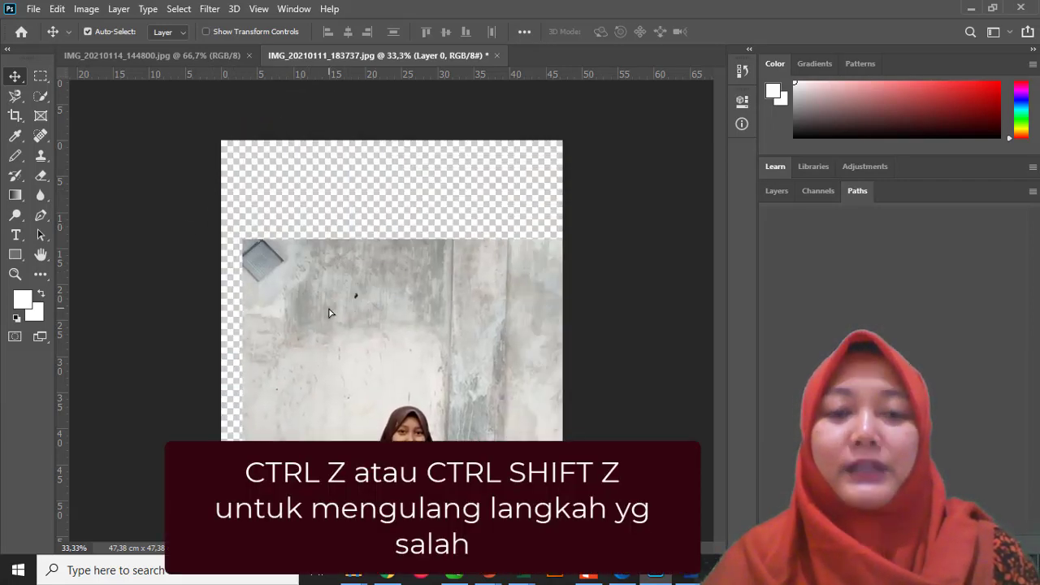
key(ctrl+z)
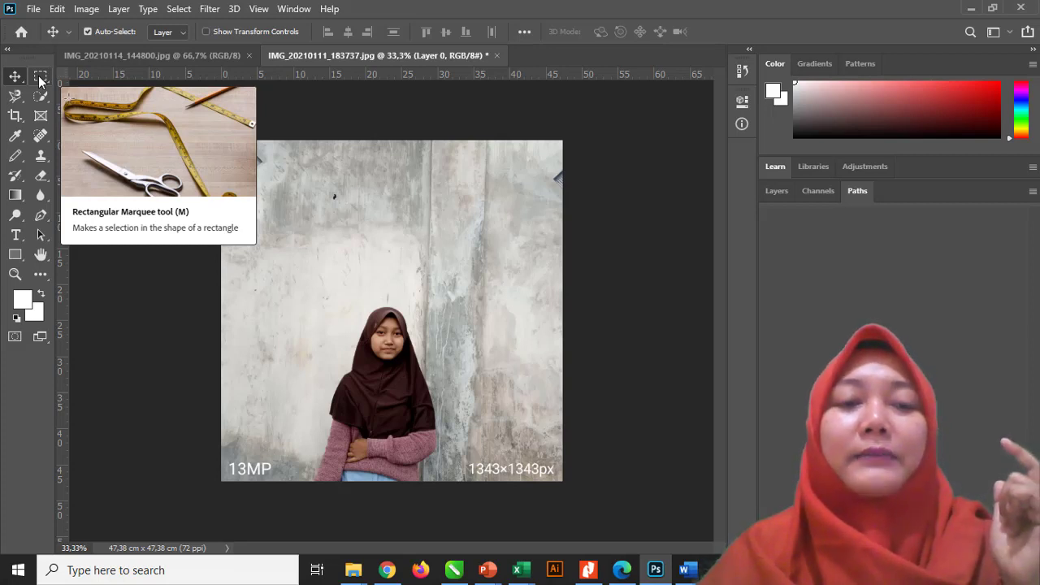
Try a rectangular selection around the woman in the photo with the Rectangular Marquee Tool, and deselect it
click(40, 75)
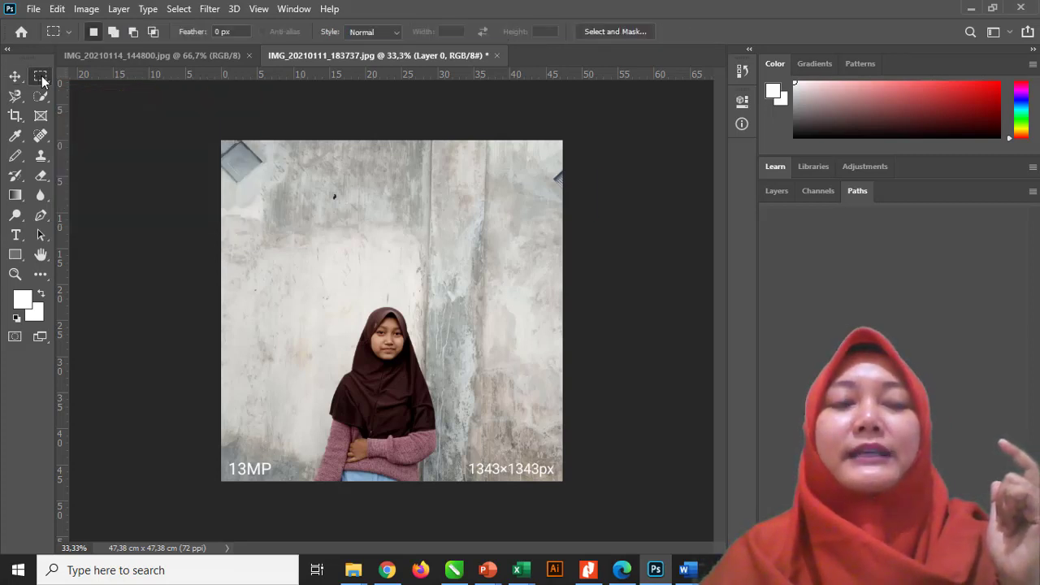
right_click(42, 75)
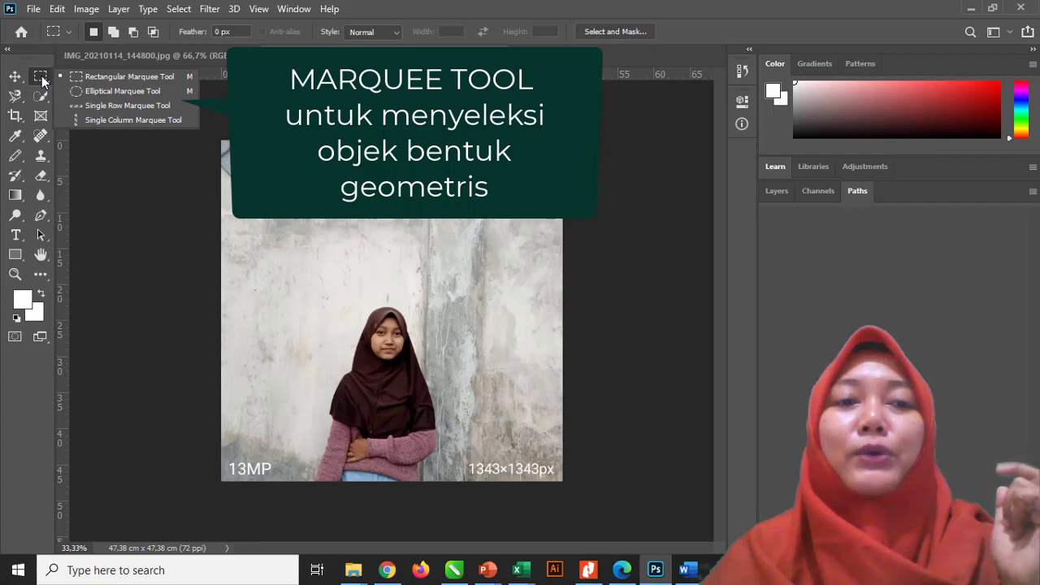
click(114, 81)
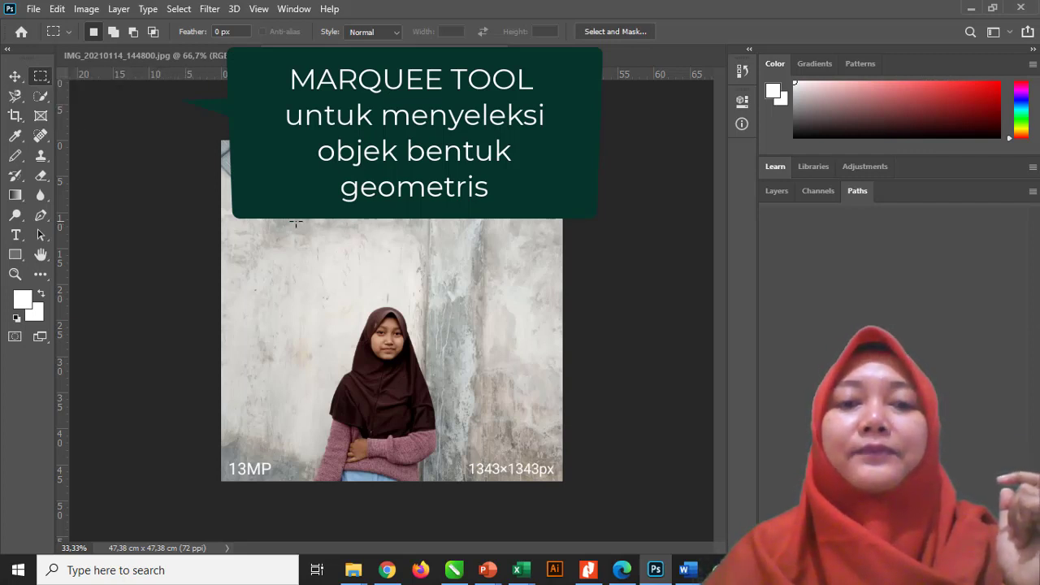
drag(290, 242, 485, 453)
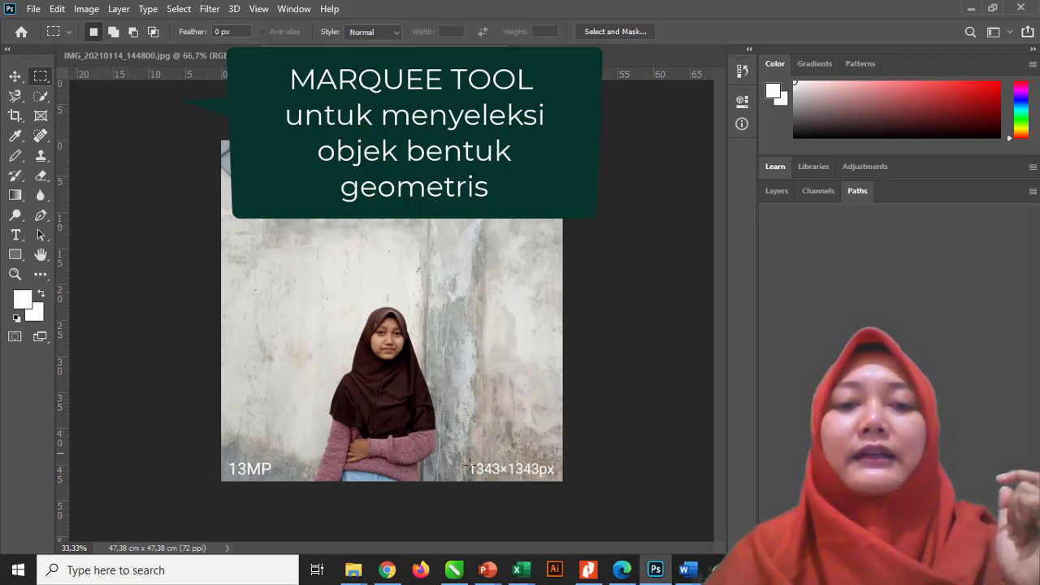
click(341, 281)
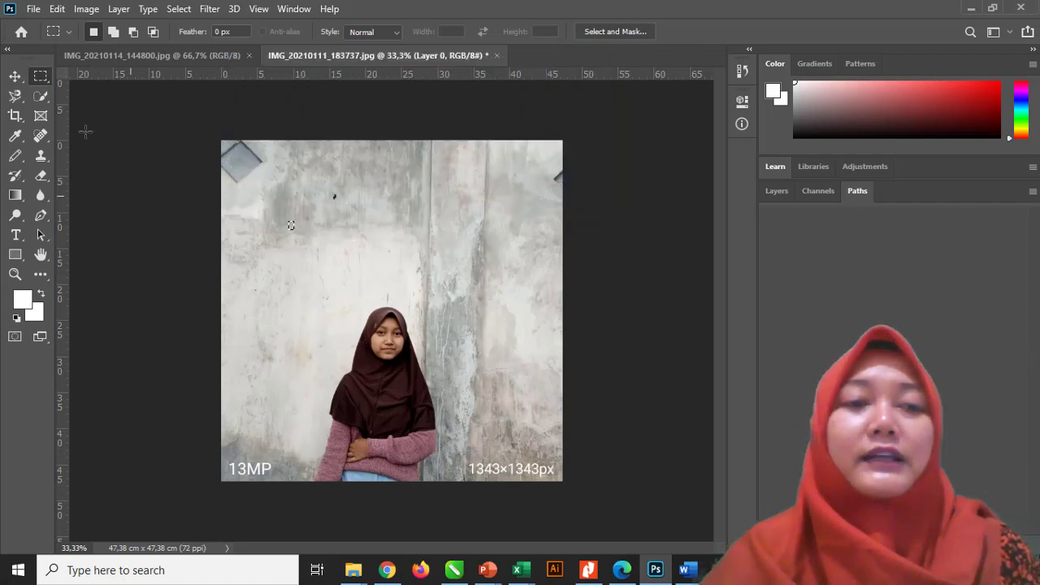
Activate the Magnetic Lasso Tool and review the other lasso variants
click(12, 99)
right_click(11, 99)
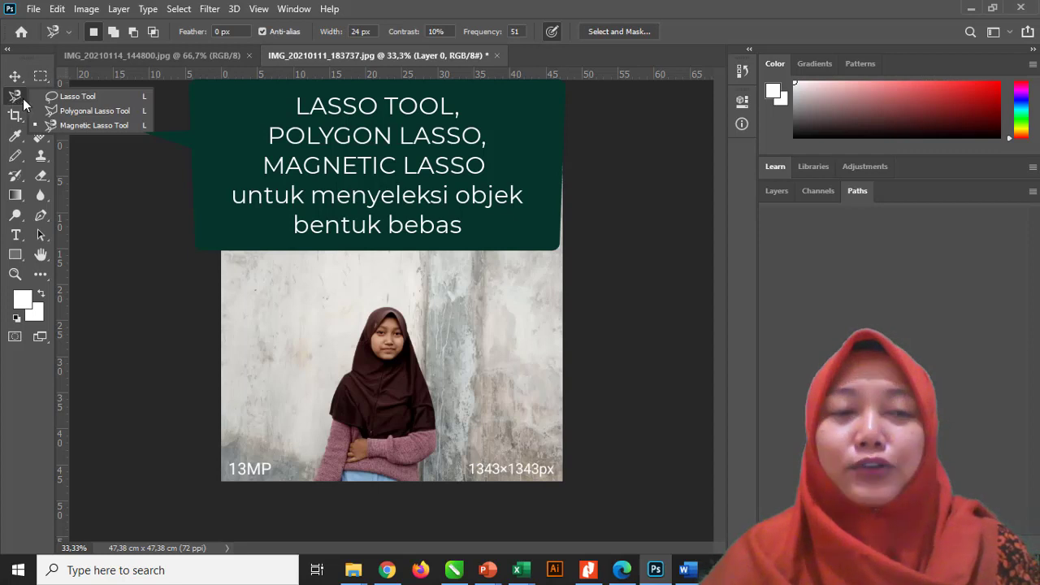
click(76, 111)
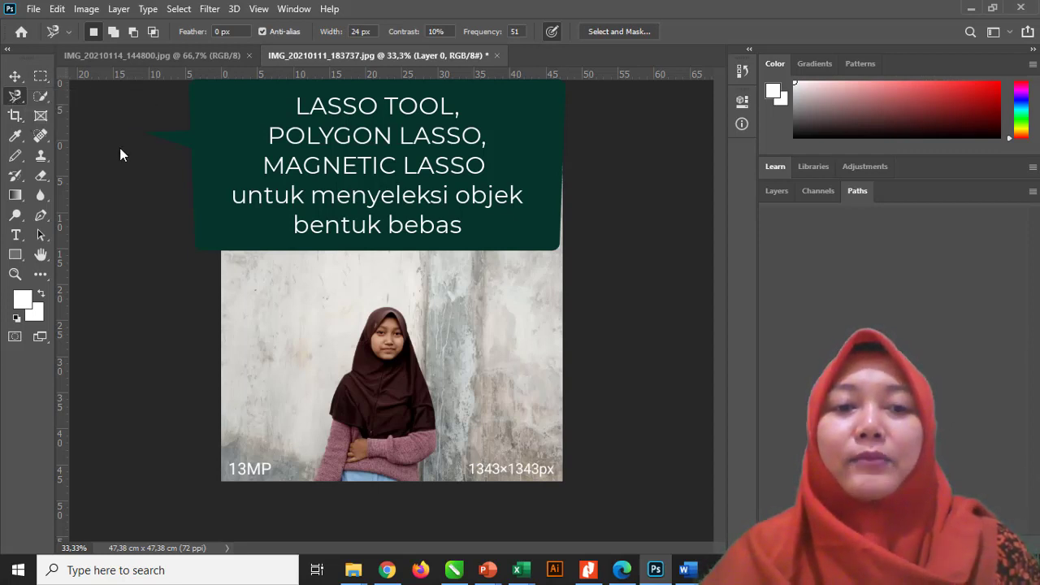
Try outlining the woman and the wall around her with a closed Polygonal Lasso selection
click(390, 257)
click(456, 299)
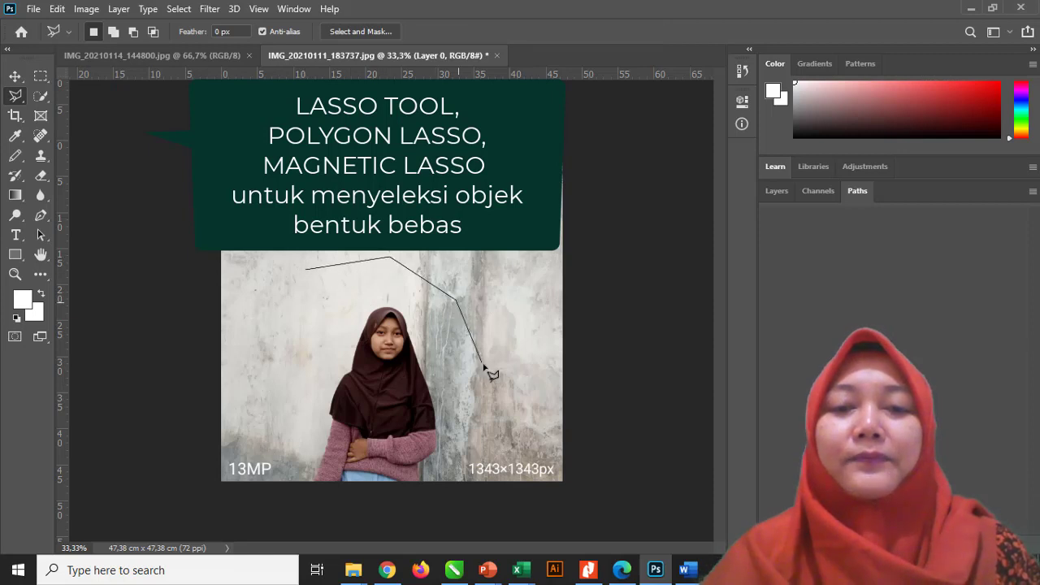
click(397, 471)
click(311, 426)
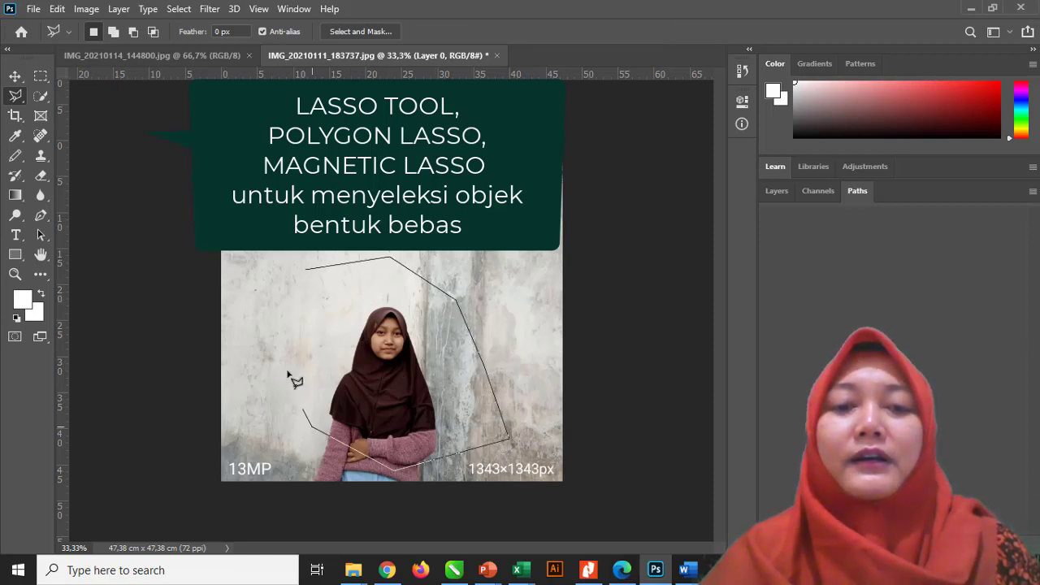
click(308, 276)
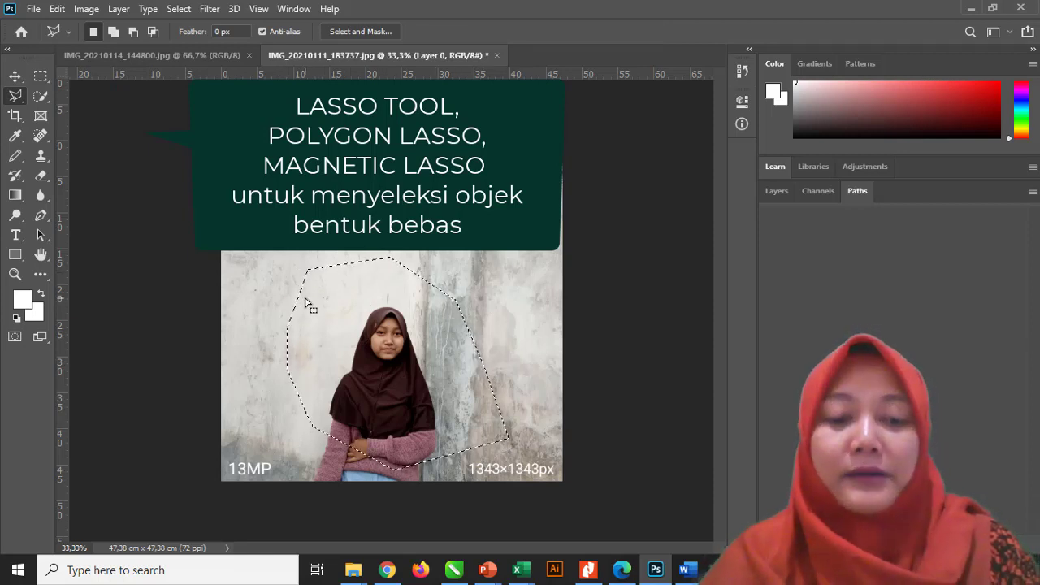
Replace the selection with a new seven-sided polygonal selection around the woman's head and upper body
click(292, 263)
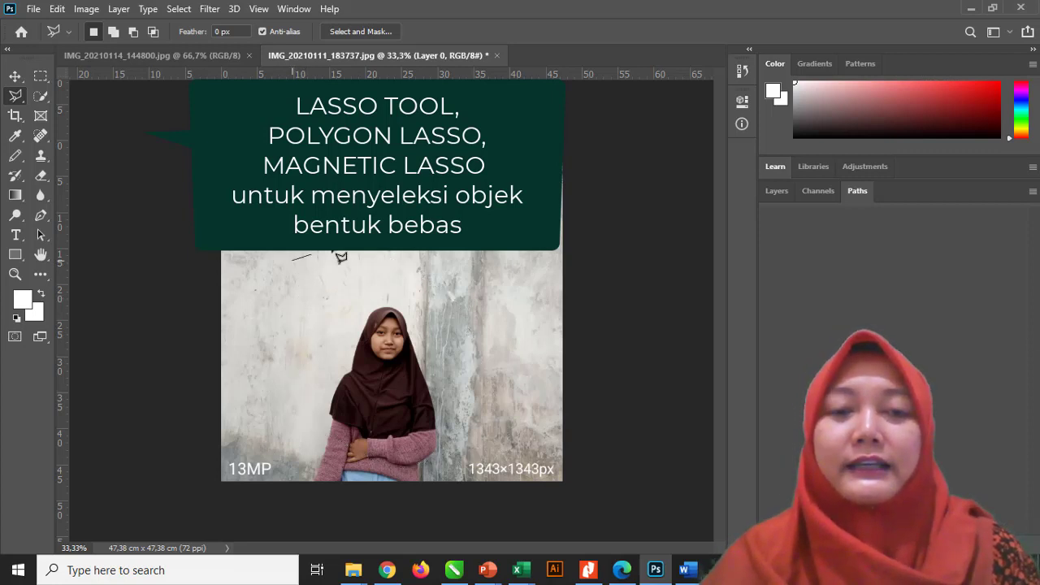
click(367, 224)
click(445, 275)
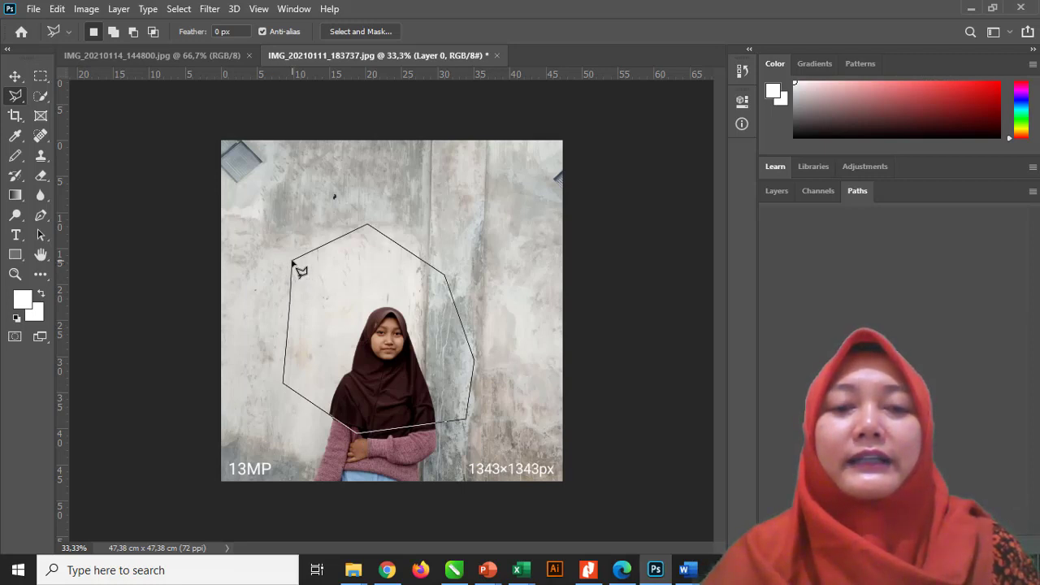
click(293, 263)
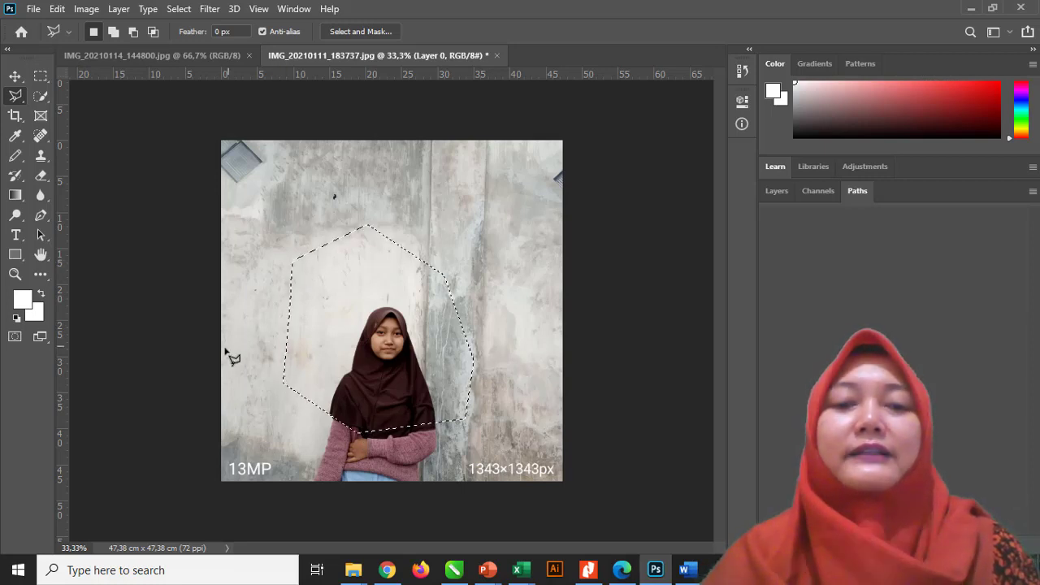
Try adding a small patch of wall above the woman with the Quick Selection Tool, and deselect everything
click(37, 100)
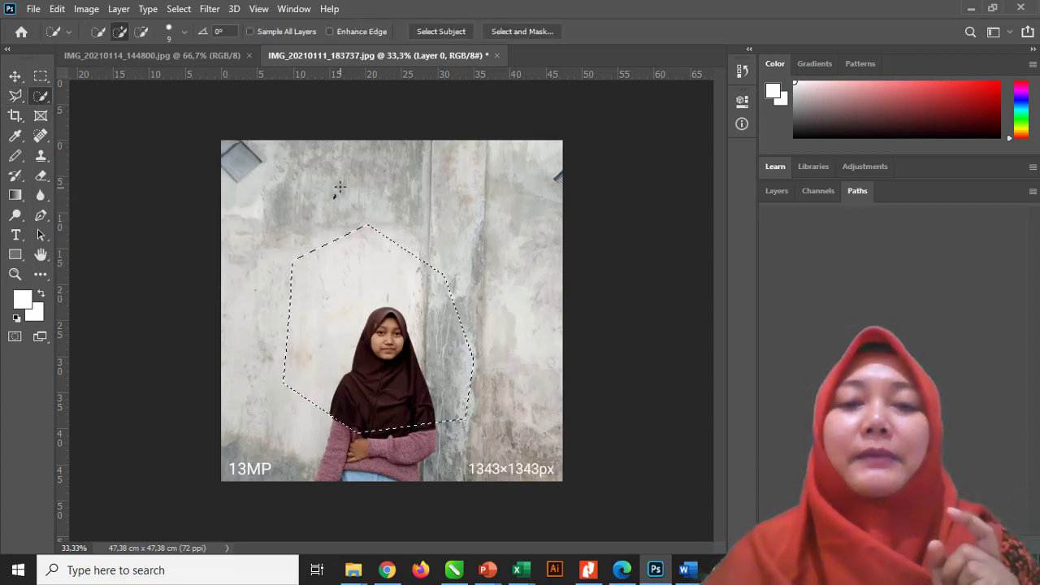
drag(340, 188, 376, 199)
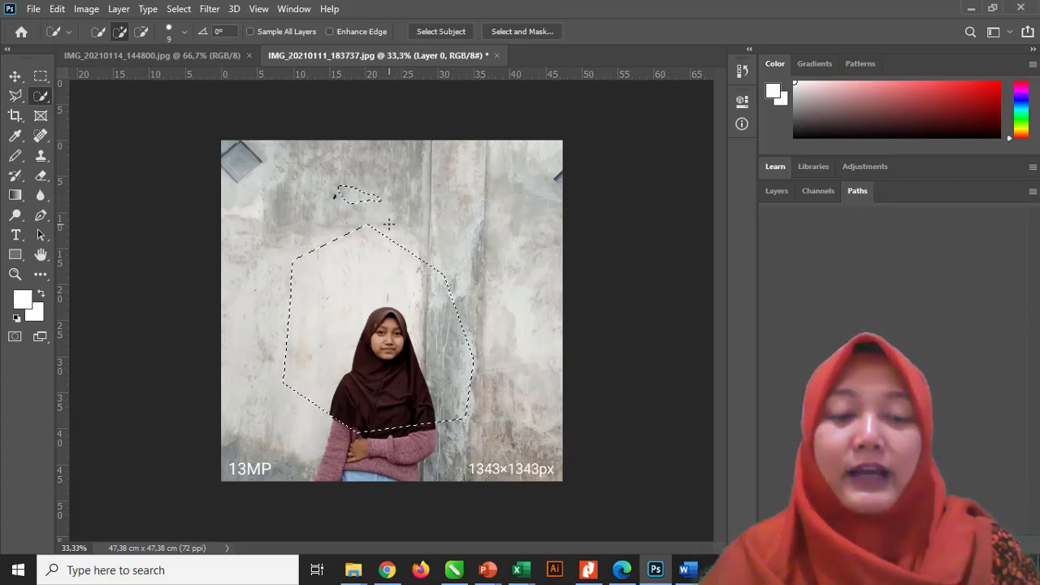
key(ctrl+d)
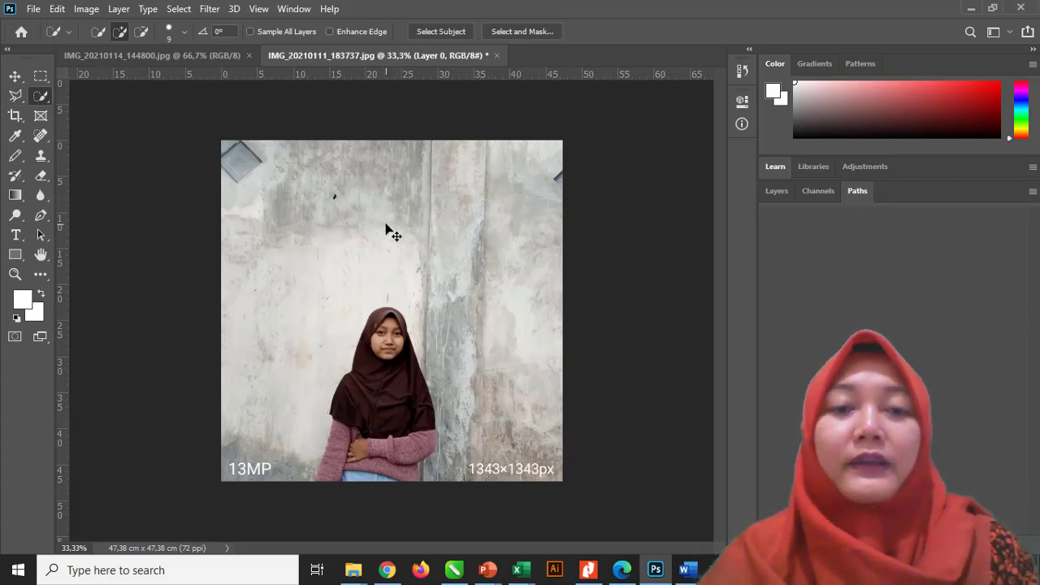
Try selecting the pale wall area behind the woman by colour with the Magic Wand Tool, and deselect it
right_click(45, 100)
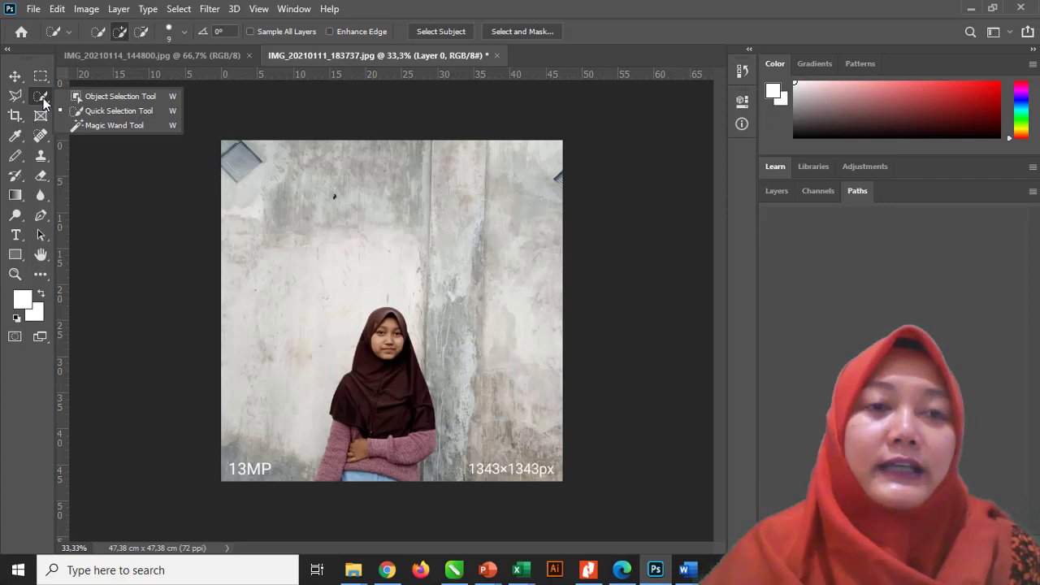
click(101, 127)
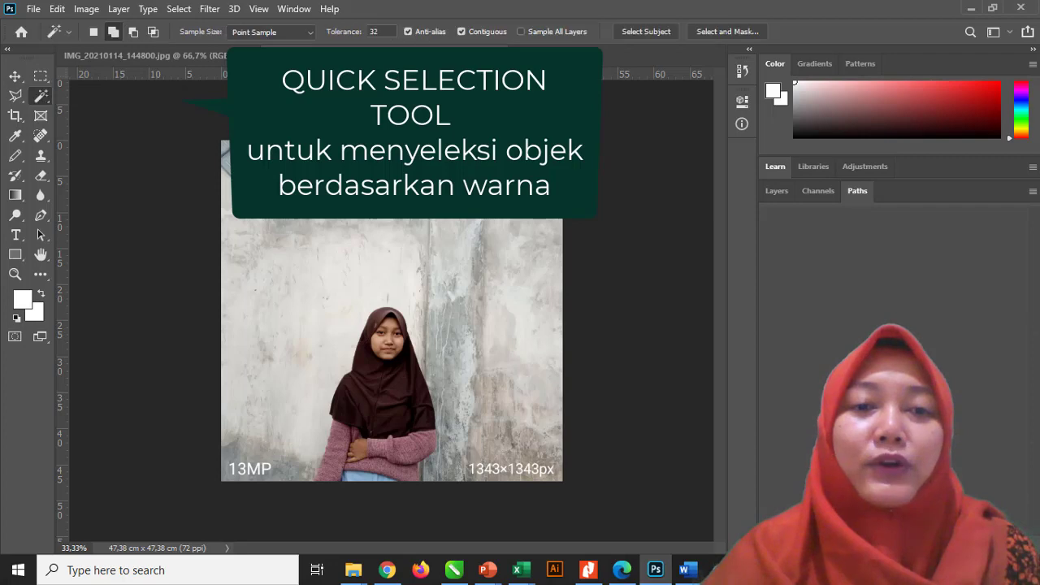
click(385, 267)
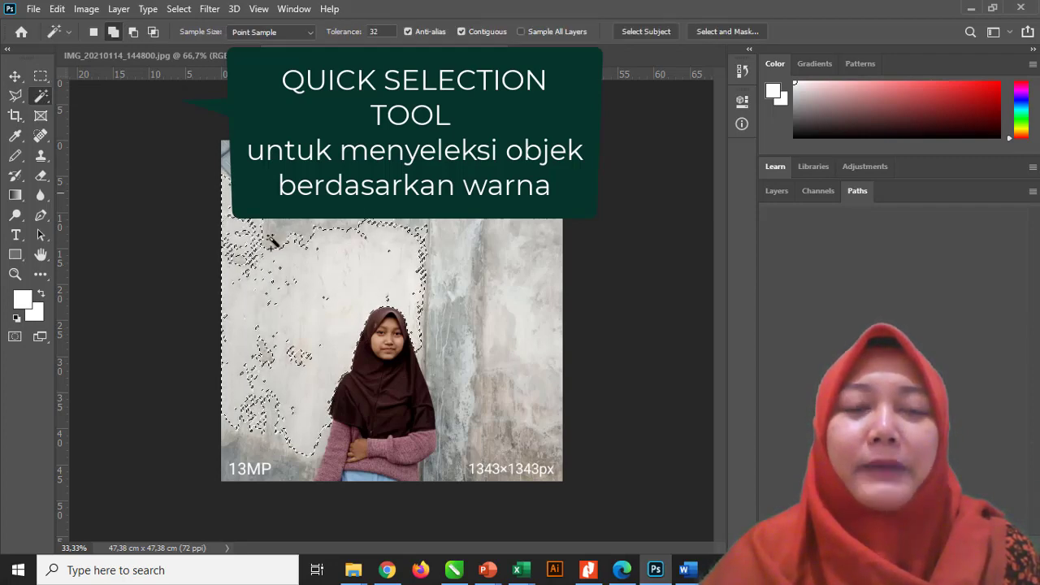
key(ctrl+plus)
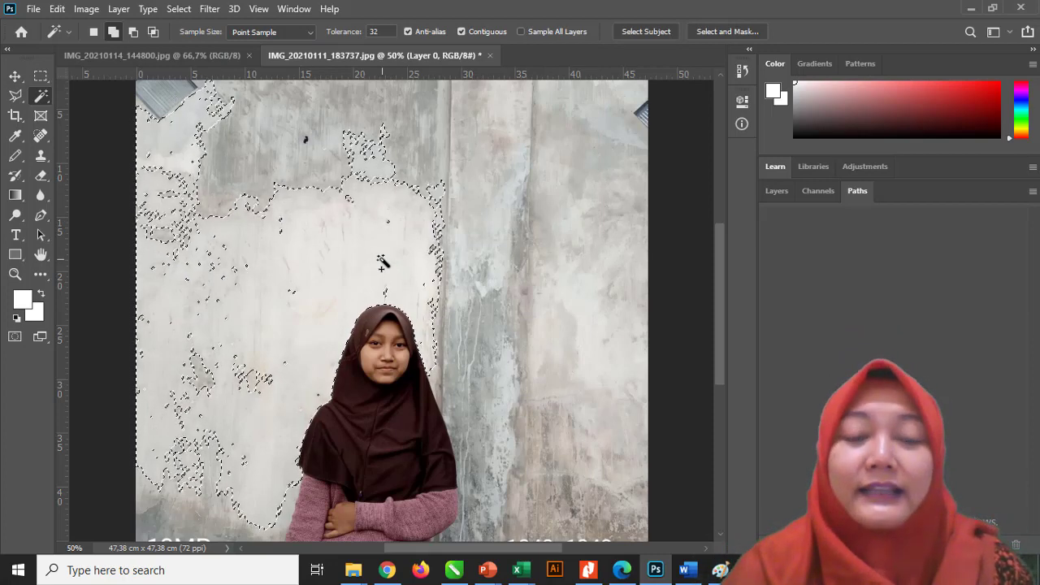
key(ctrl+d)
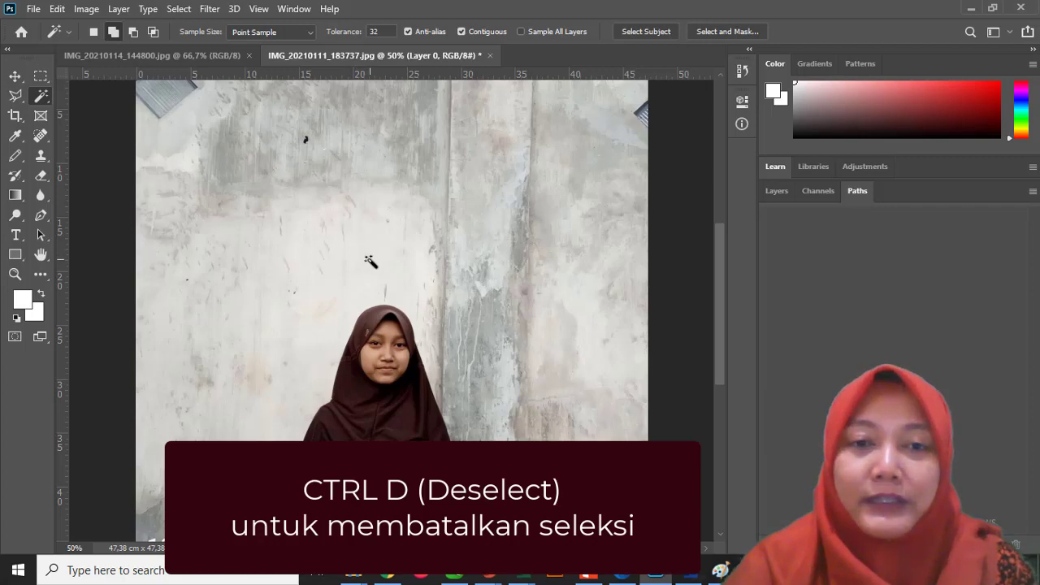
Select the pale wall with the Magic Wand, and try replacing it with other wall areas in New Selection mode
click(368, 257)
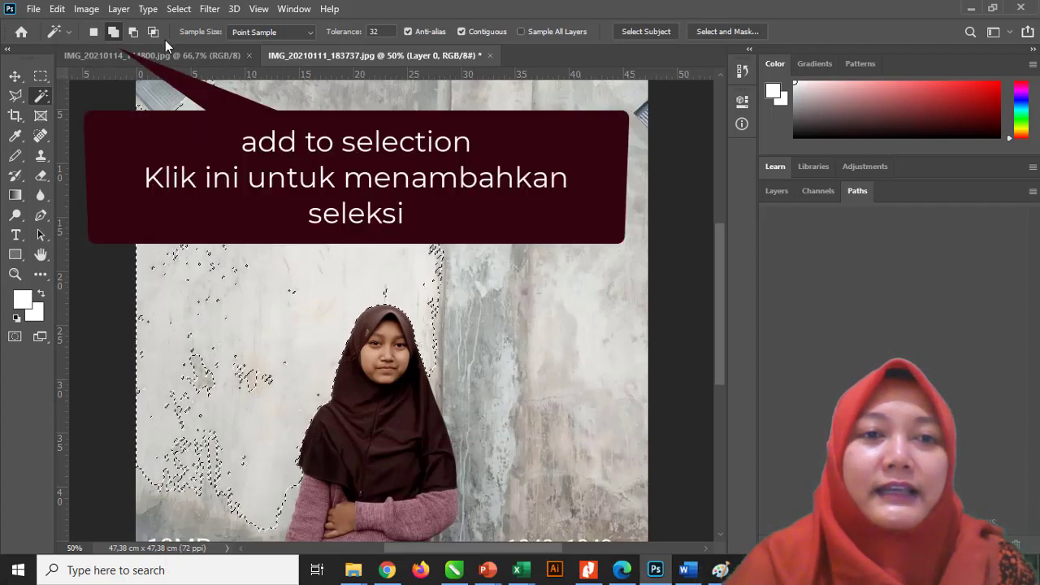
click(95, 34)
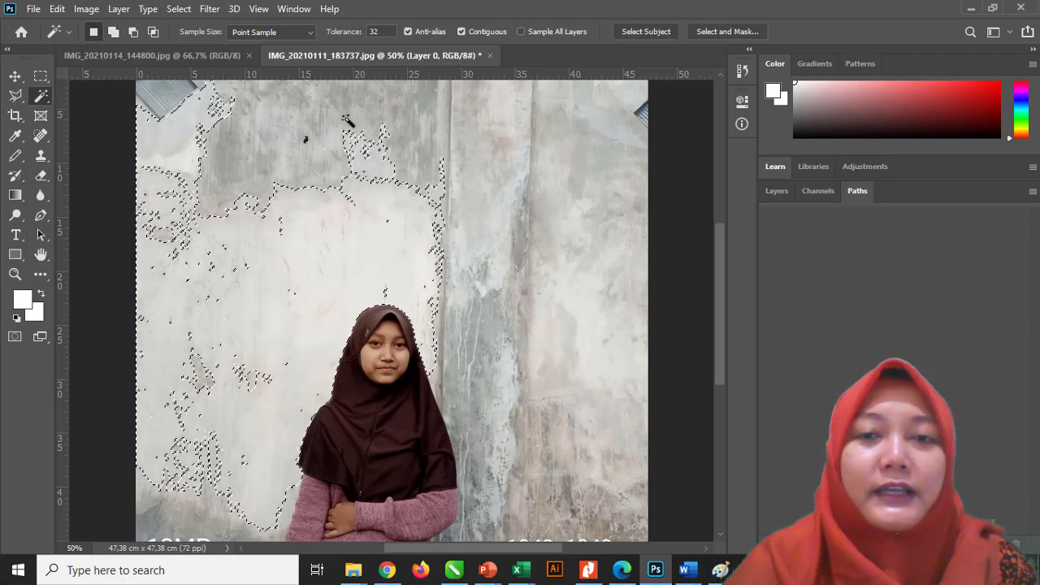
click(473, 180)
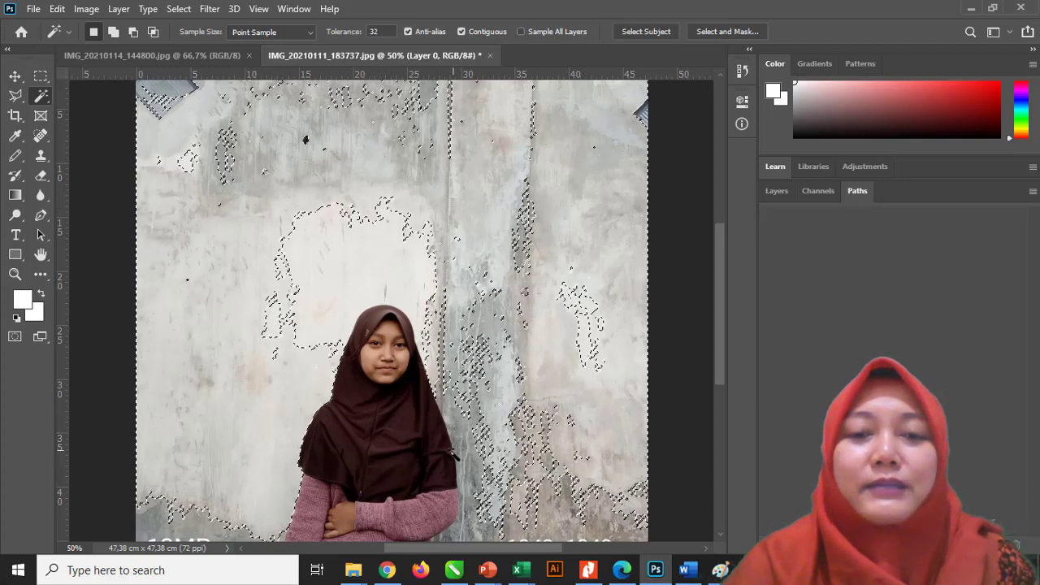
click(455, 451)
click(172, 526)
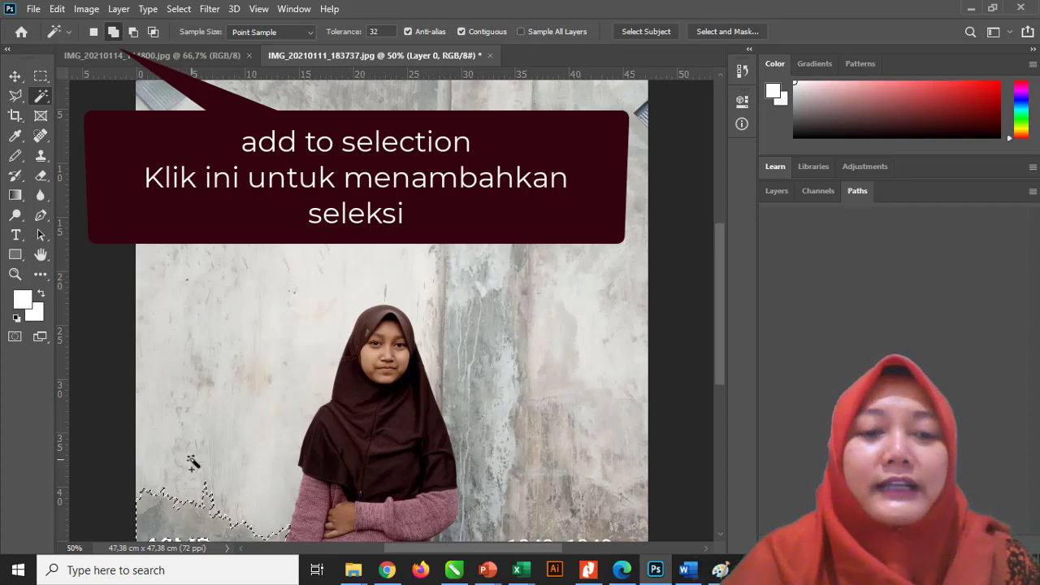
Try extending the Magic Wand selection across the wall background in Add to Selection mode, and deselect it
click(490, 394)
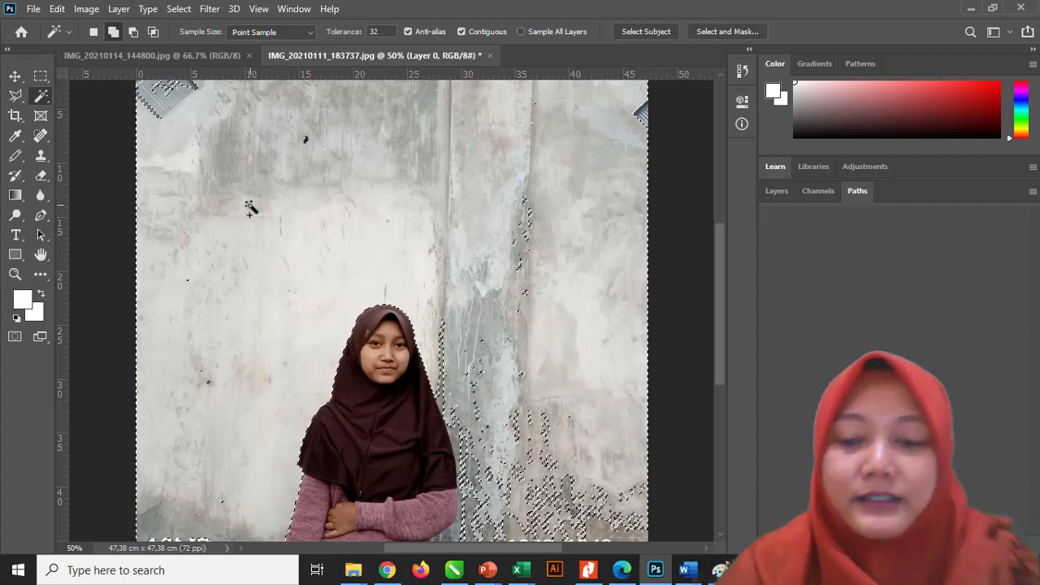
key(ctrl+plus)
key(ctrl+plus)
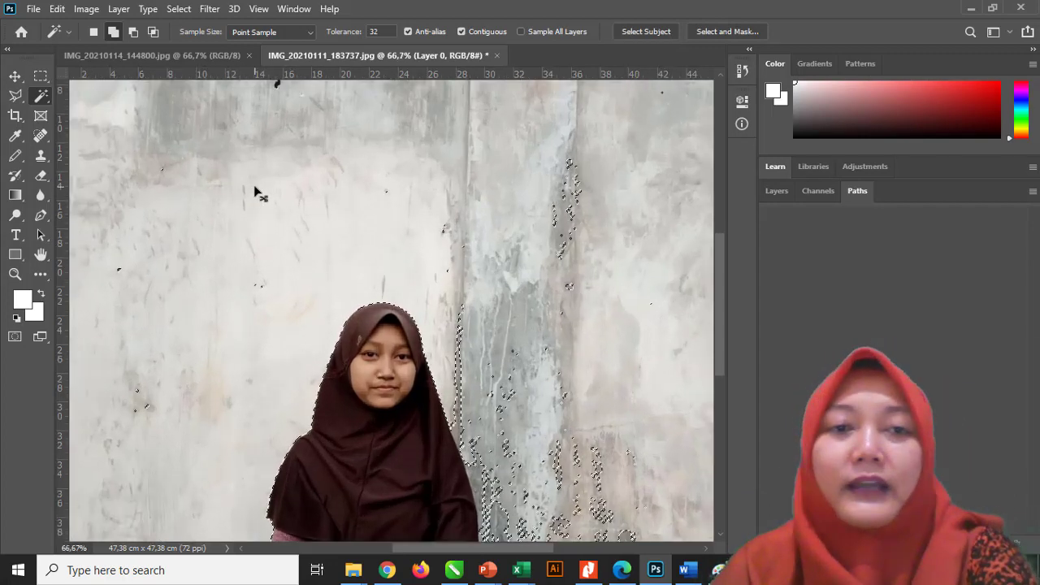
drag(237, 180, 322, 191)
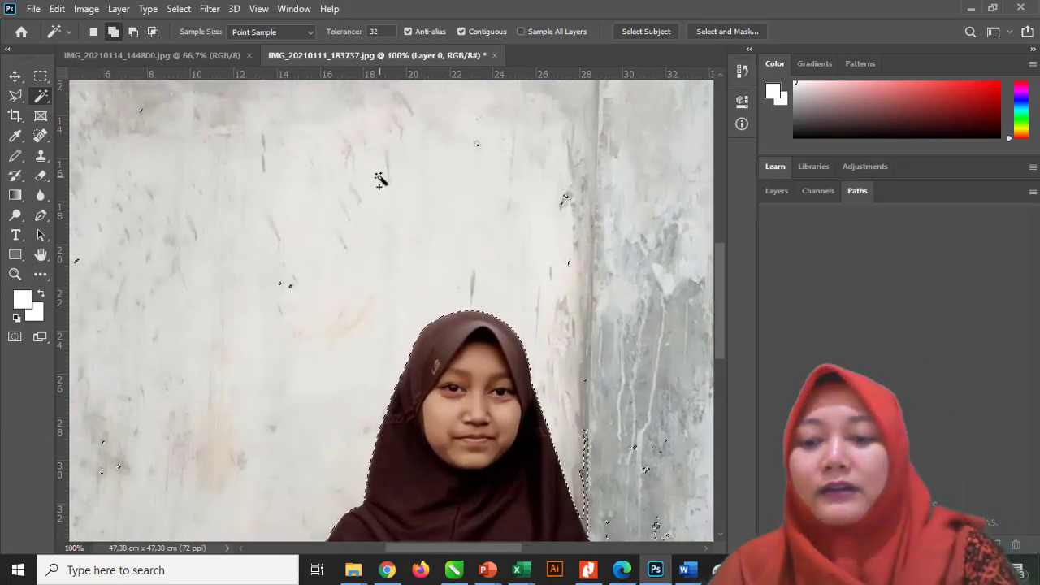
key(ctrl+minus)
key(ctrl+minus)
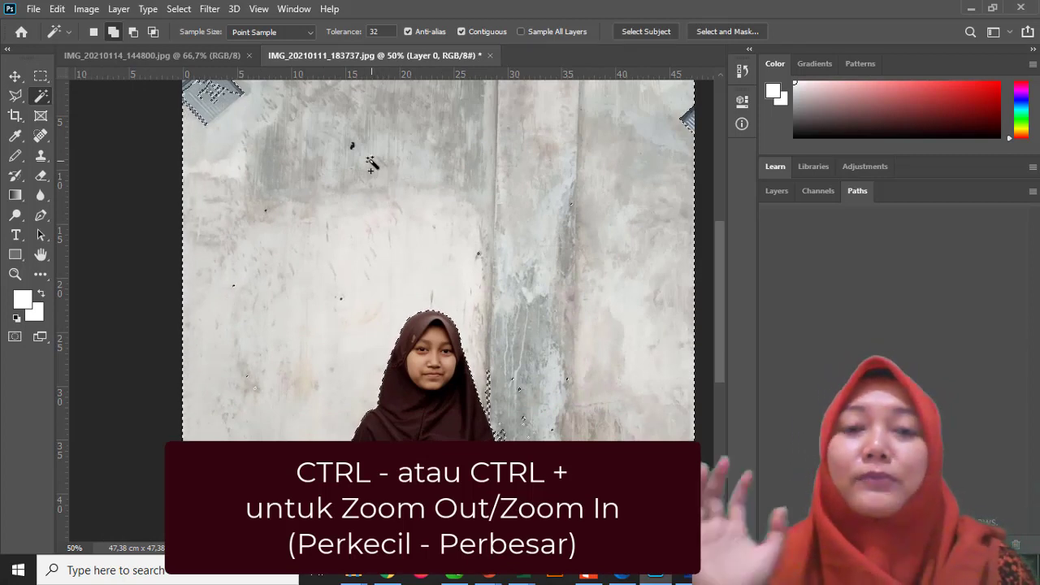
key(ctrl+d)
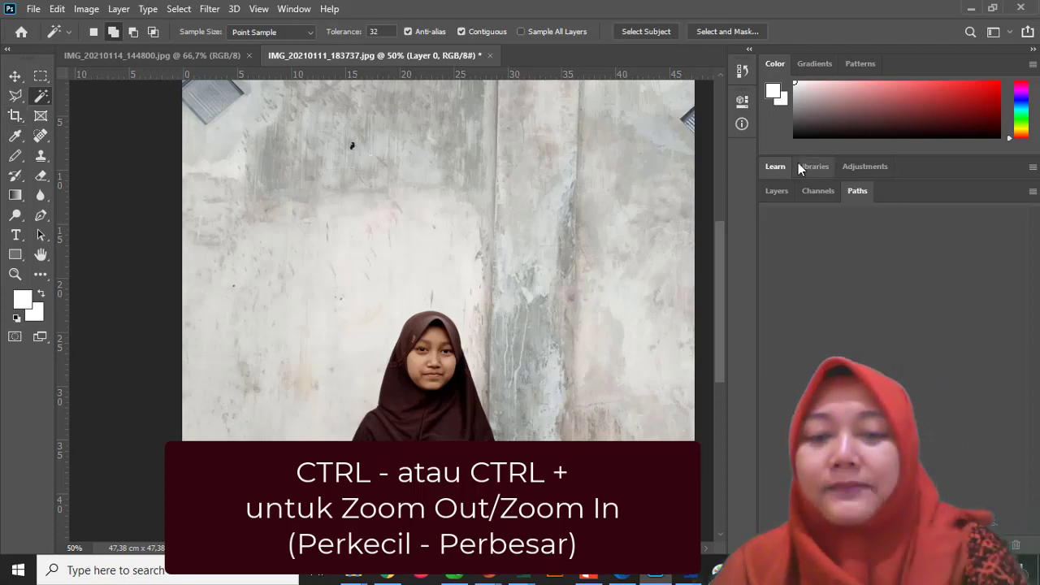
Try selecting the wall around the woman with the Quick Selection Tool, inspect the sleeve edges at 100%, and deselect it
key(ctrl+minus)
click(18, 96)
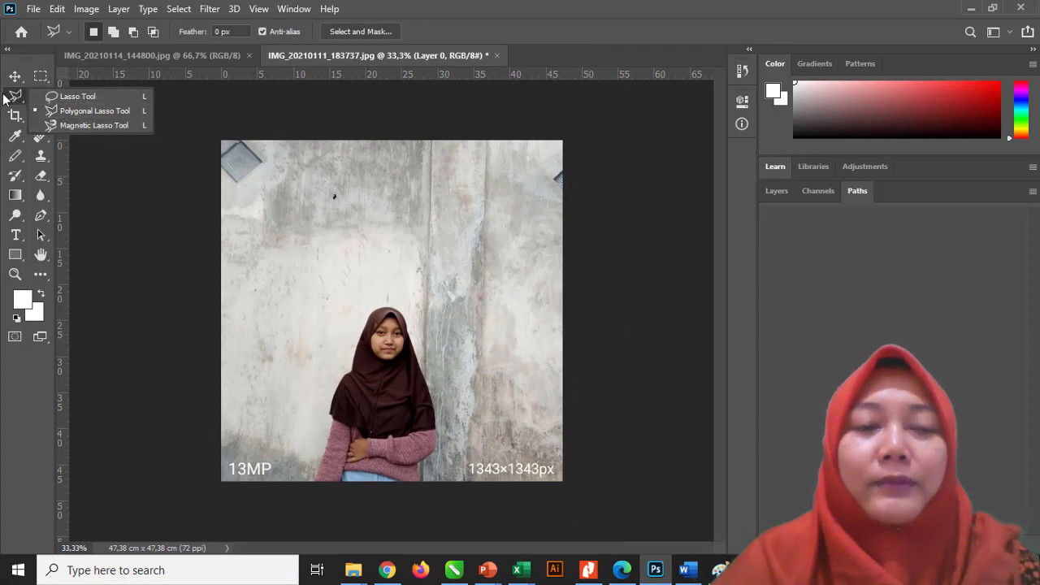
click(10, 98)
click(41, 98)
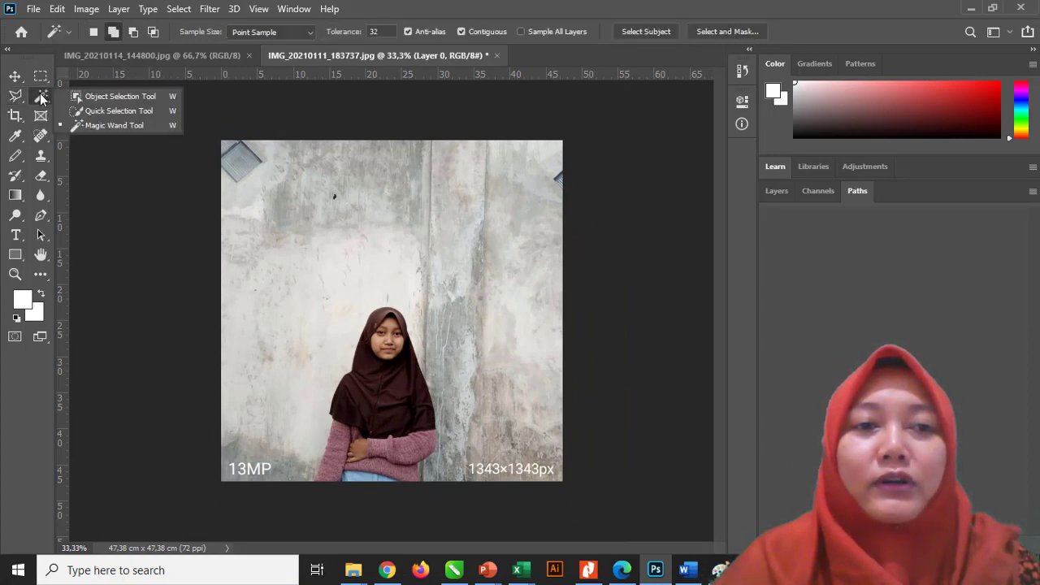
click(119, 112)
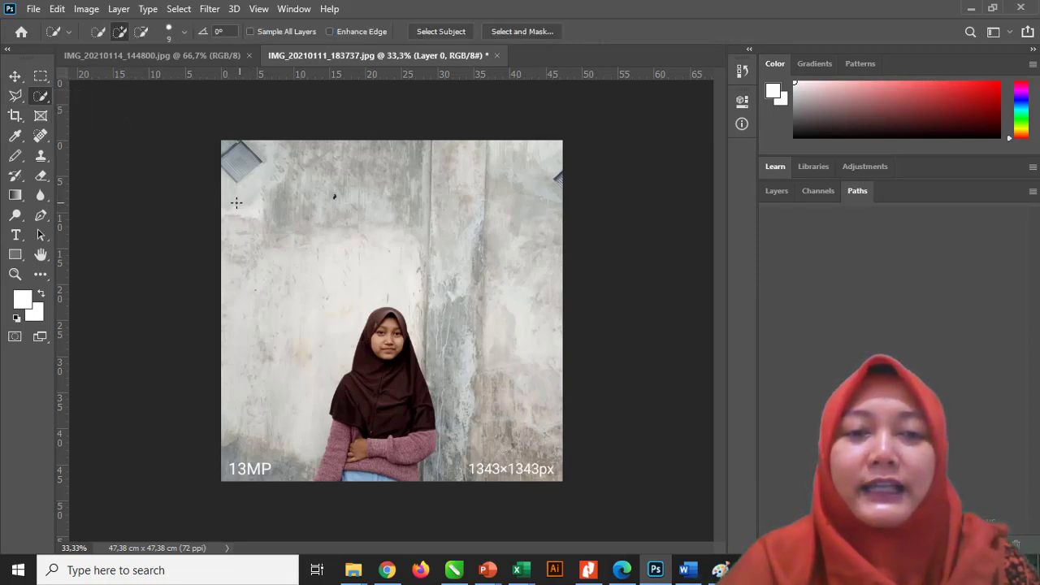
mouse_move(241, 210)
mouse_down()
mouse_move(450, 206)
mouse_move(485, 251)
mouse_move(554, 294)
mouse_up()
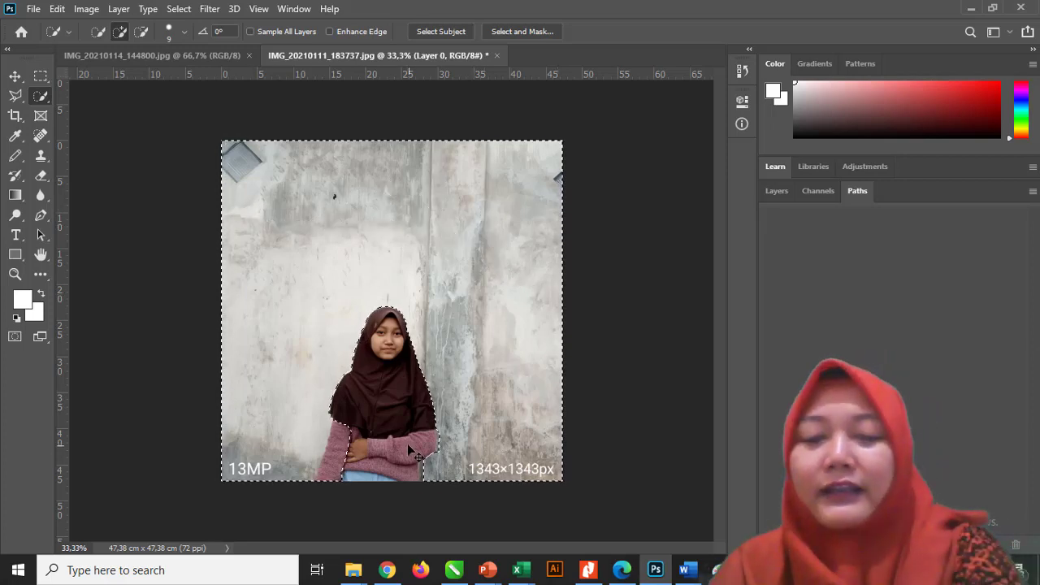
key(ctrl+plus)
key(ctrl+plus)
key(ctrl+plus)
scroll(360, 460, down, 5)
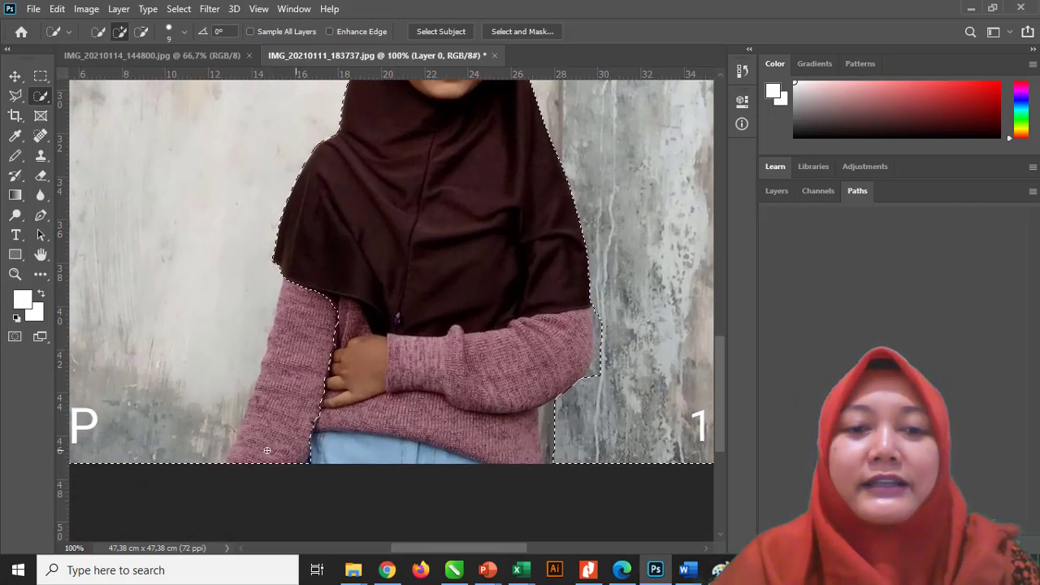
key(ctrl+d)
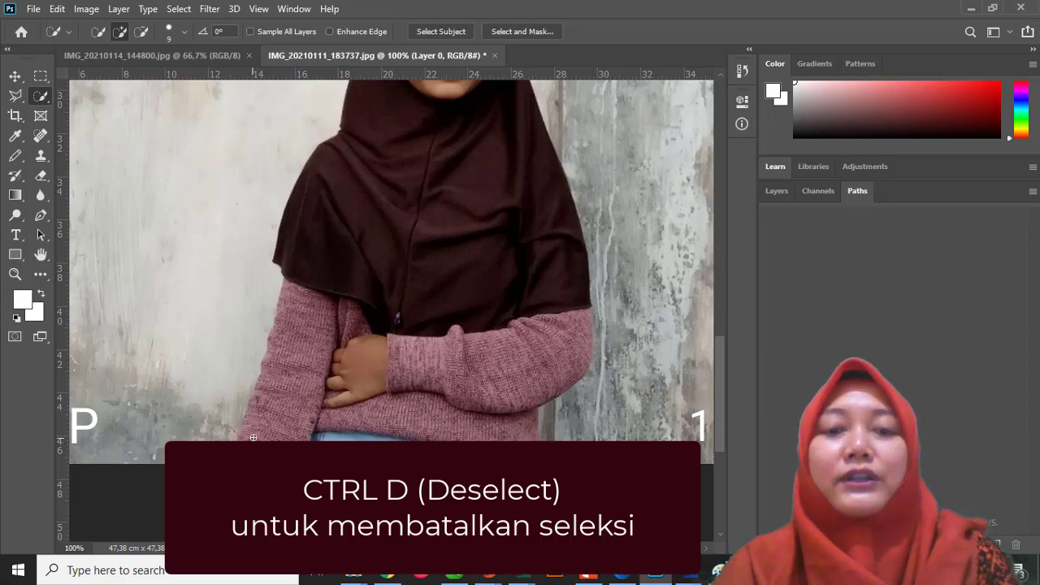
Try cropping the photo freehand to the woman's head and chest, about 14.85 × 16.76 cm, and inspect the portrait at 100%
key(ctrl+minus)
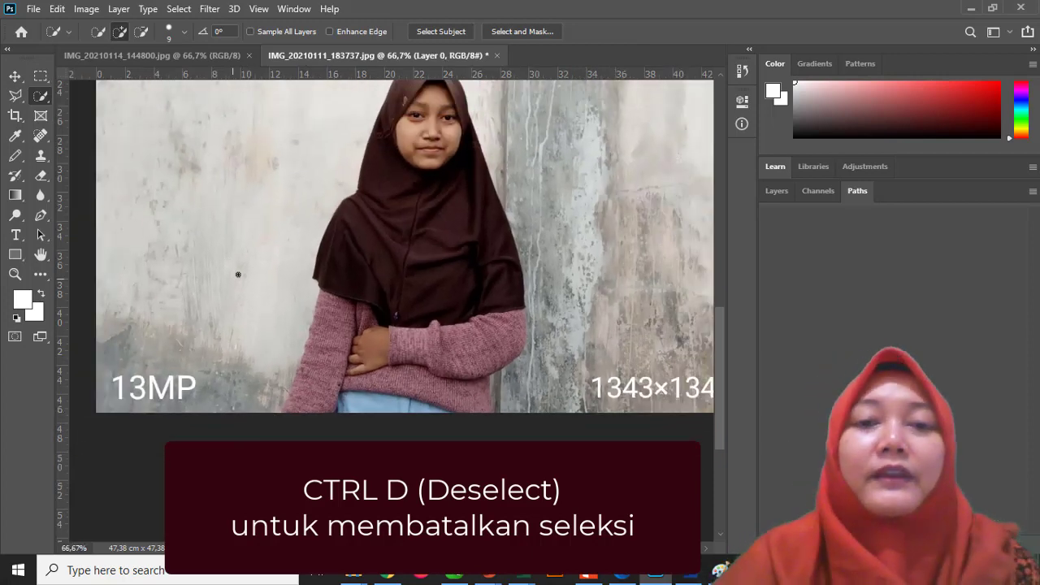
drag(261, 241, 263, 369)
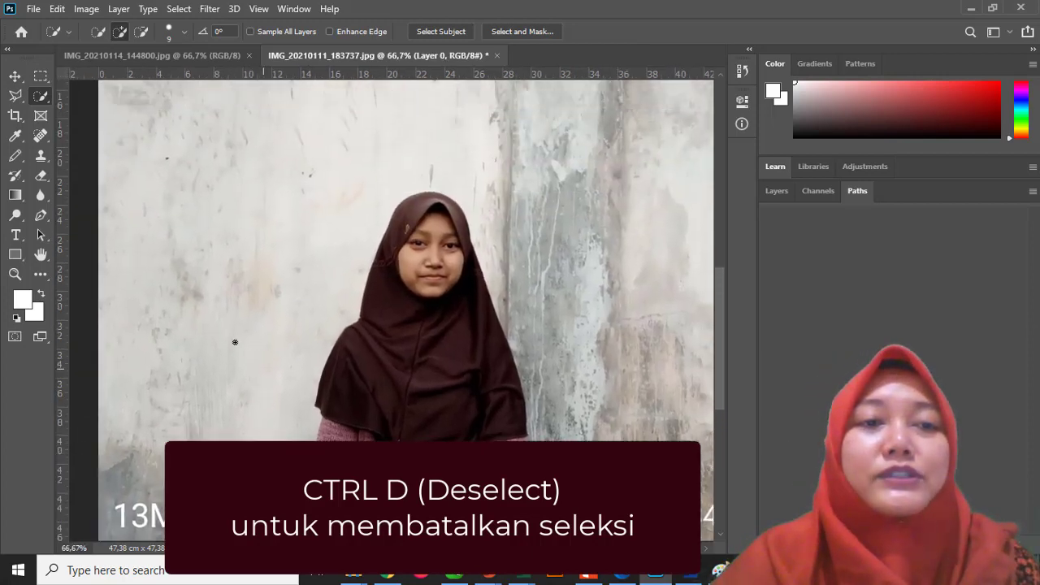
click(15, 116)
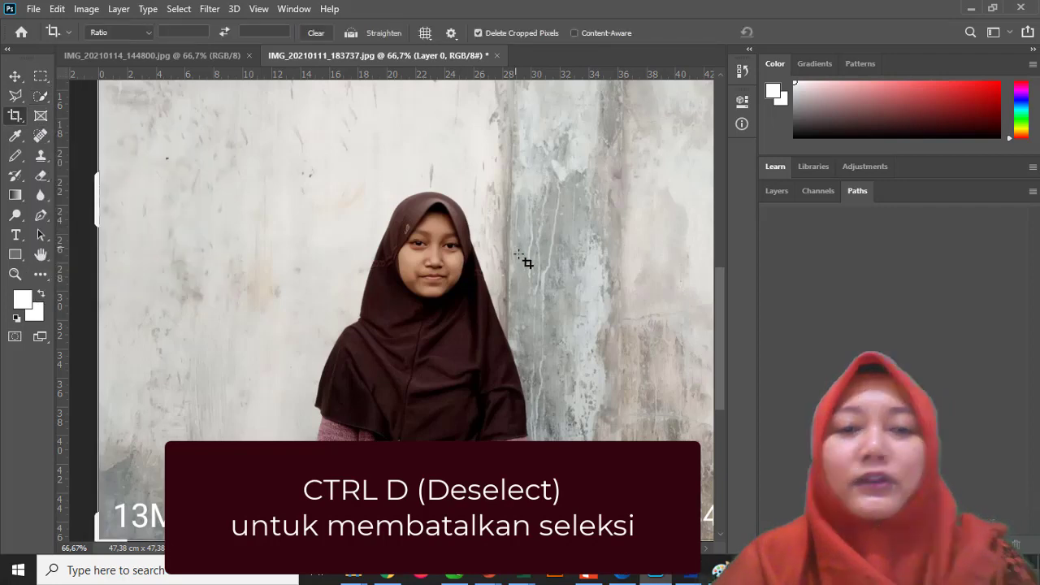
key(ctrl+minus)
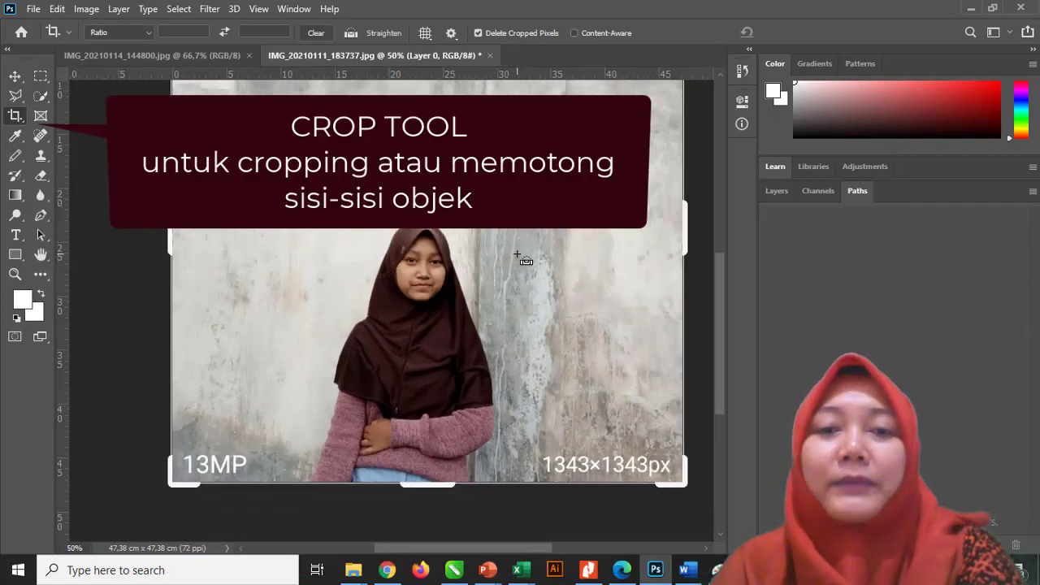
key(ctrl+minus)
drag(562, 139, 508, 217)
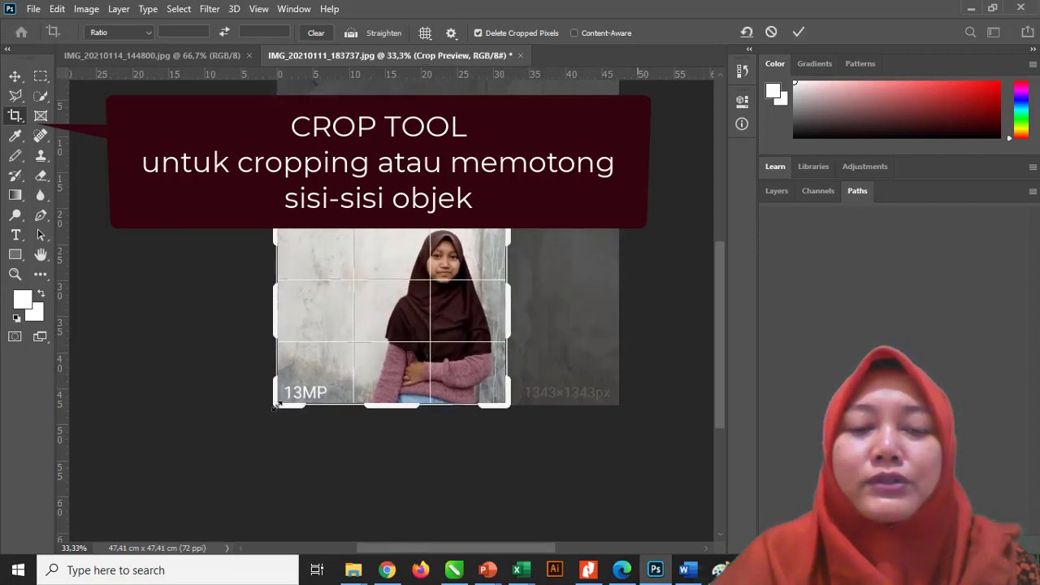
drag(273, 408, 331, 372)
drag(452, 312, 445, 314)
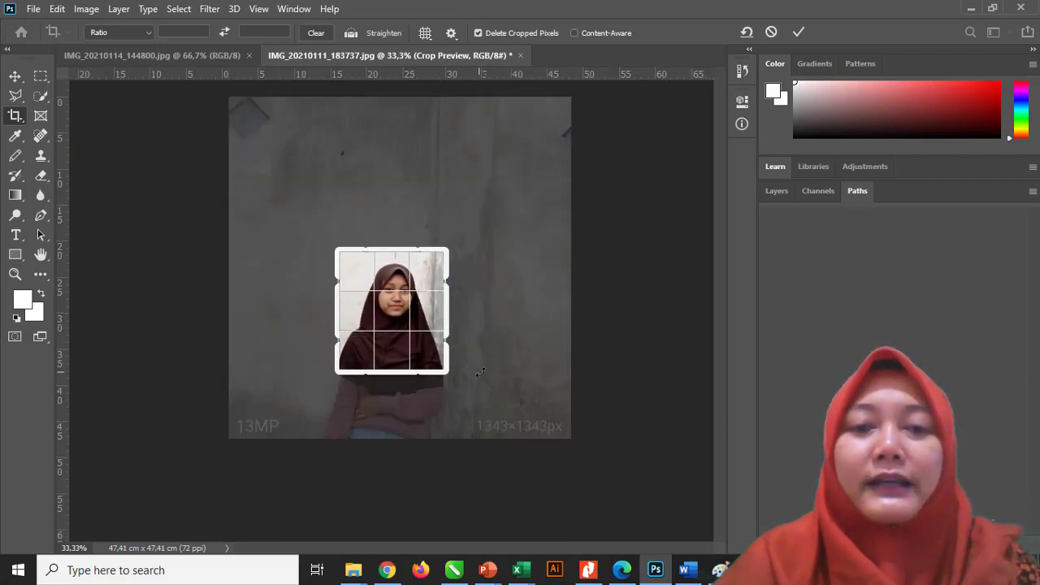
key(Return)
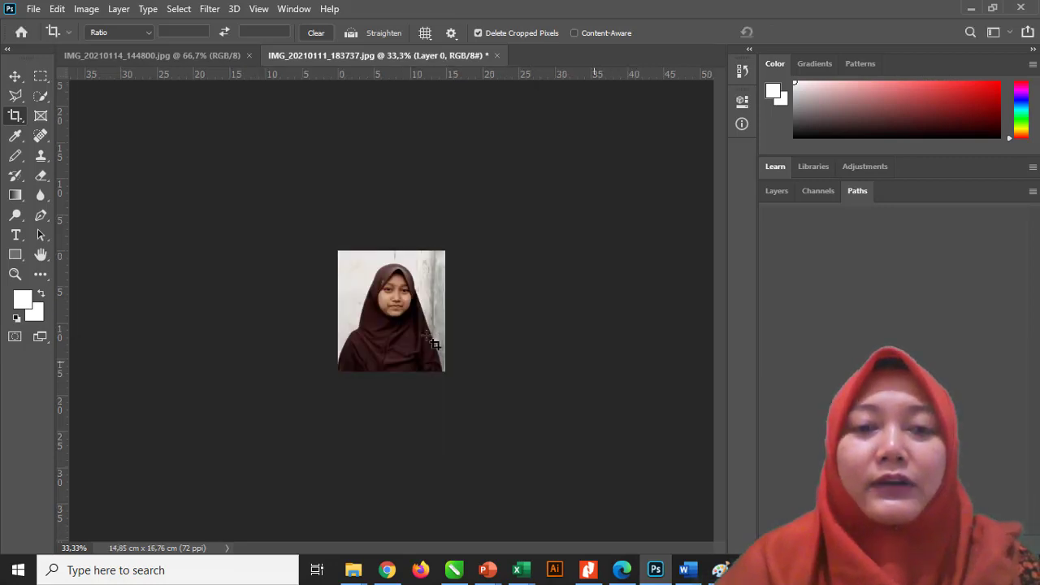
key(ctrl+plus)
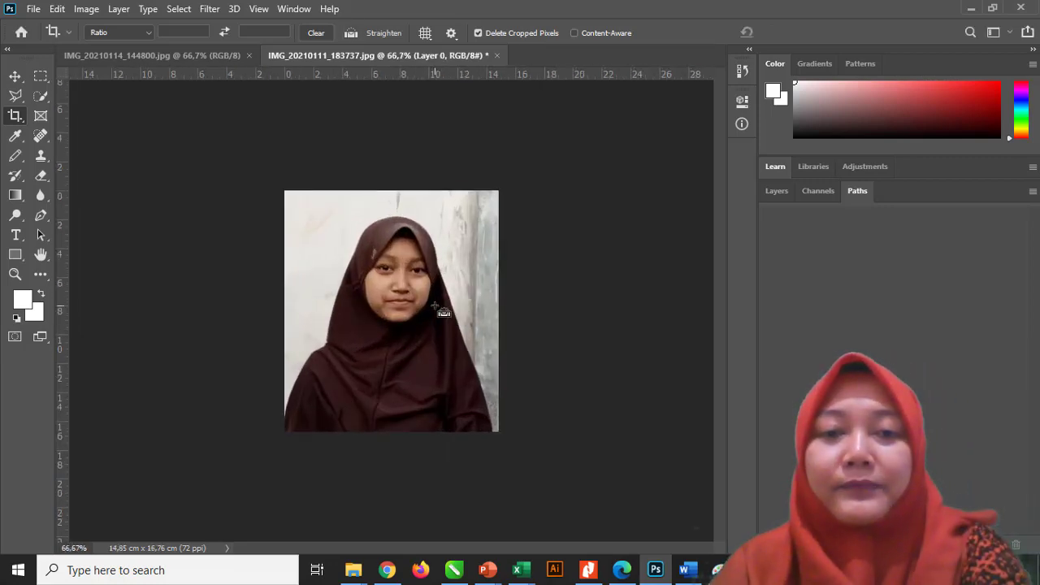
key(ctrl+plus)
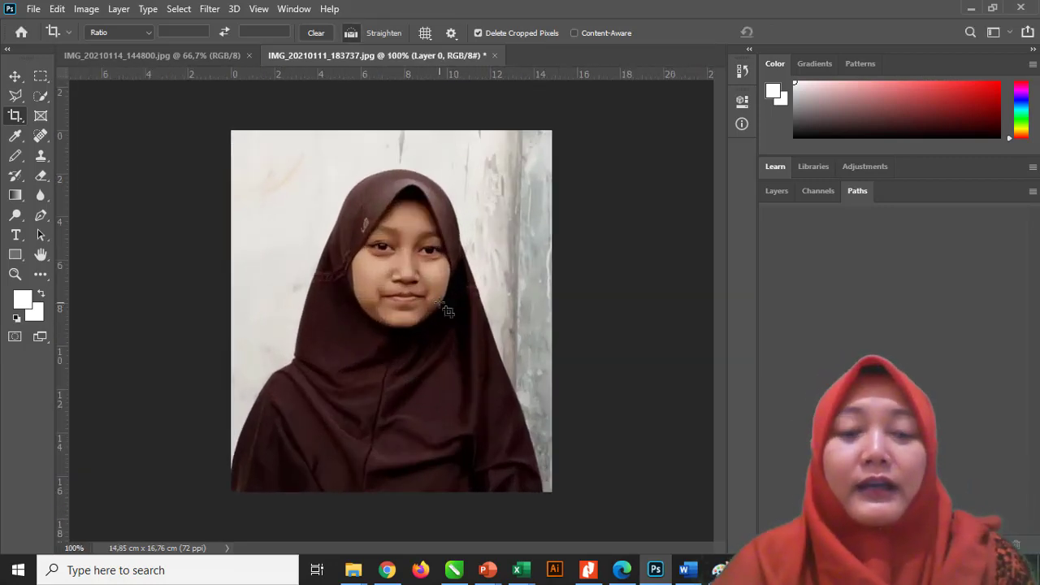
Undo the freehand crop of the portrait photo
key(ctrl+z)
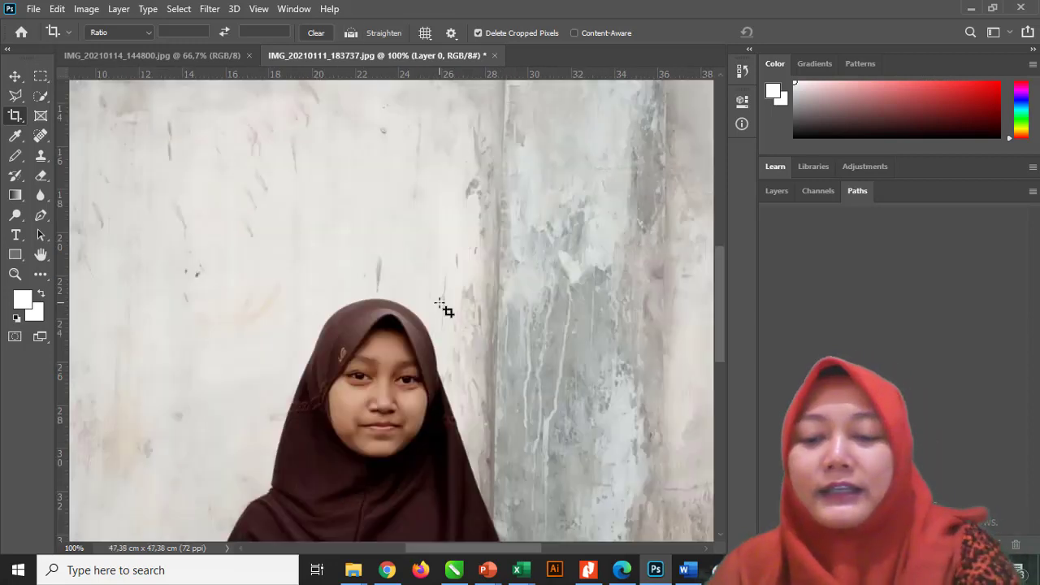
key(ctrl+minus)
key(ctrl+minus)
key(ctrl+minus)
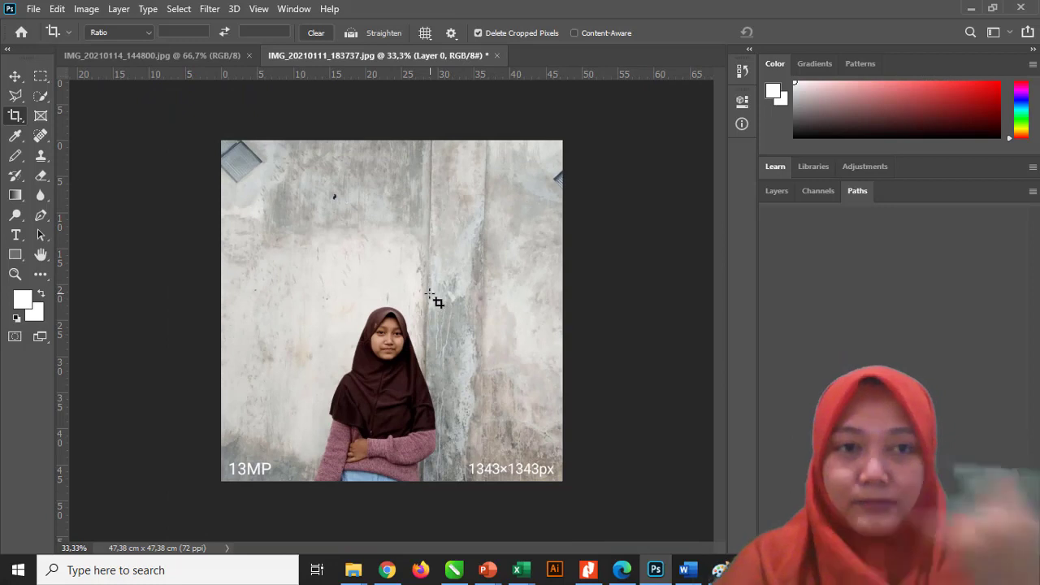
Set the Crop Tool's aspect ratio to 4 : 6
click(137, 30)
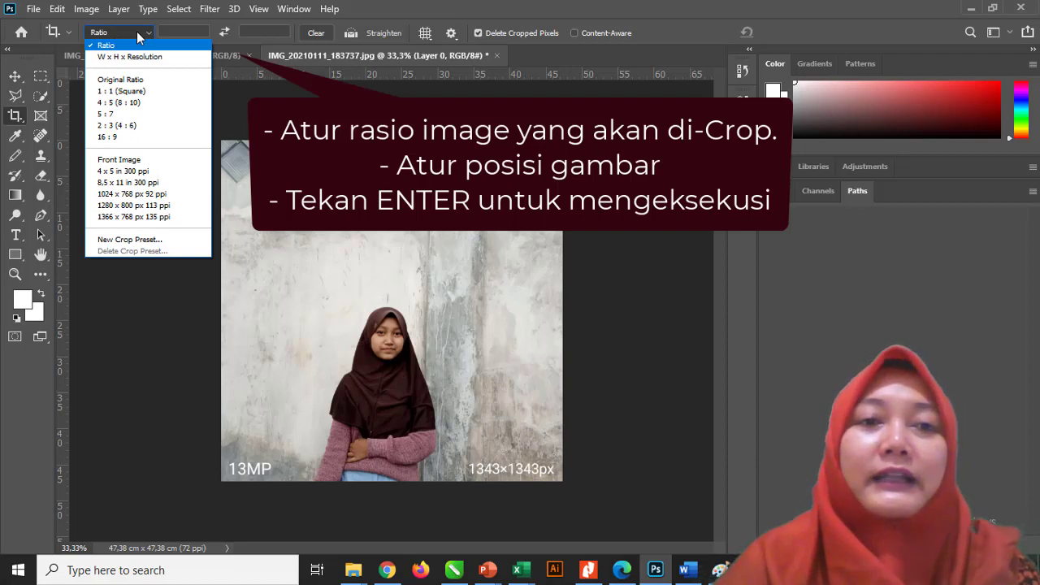
click(177, 34)
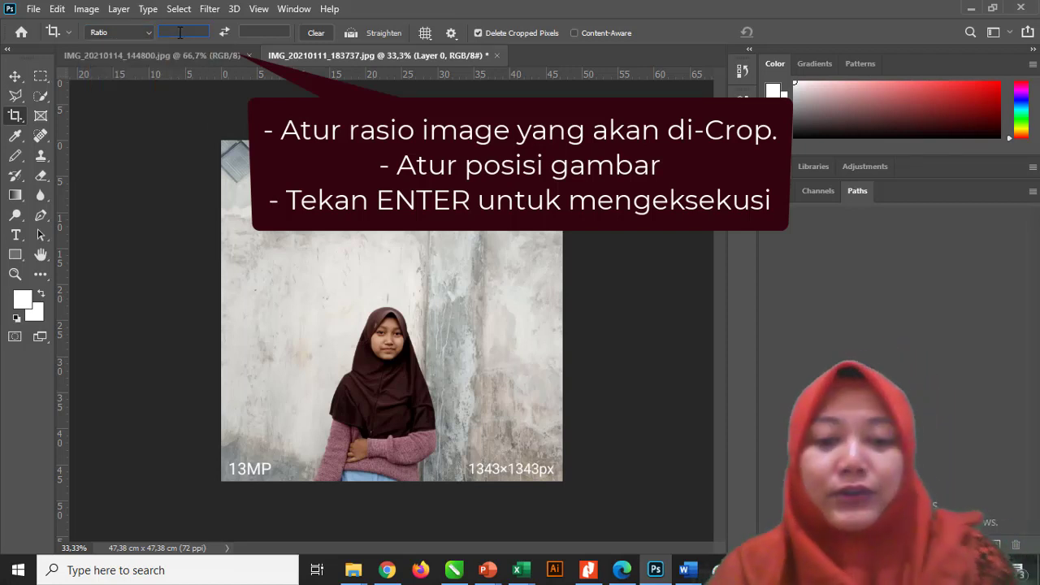
text(4)
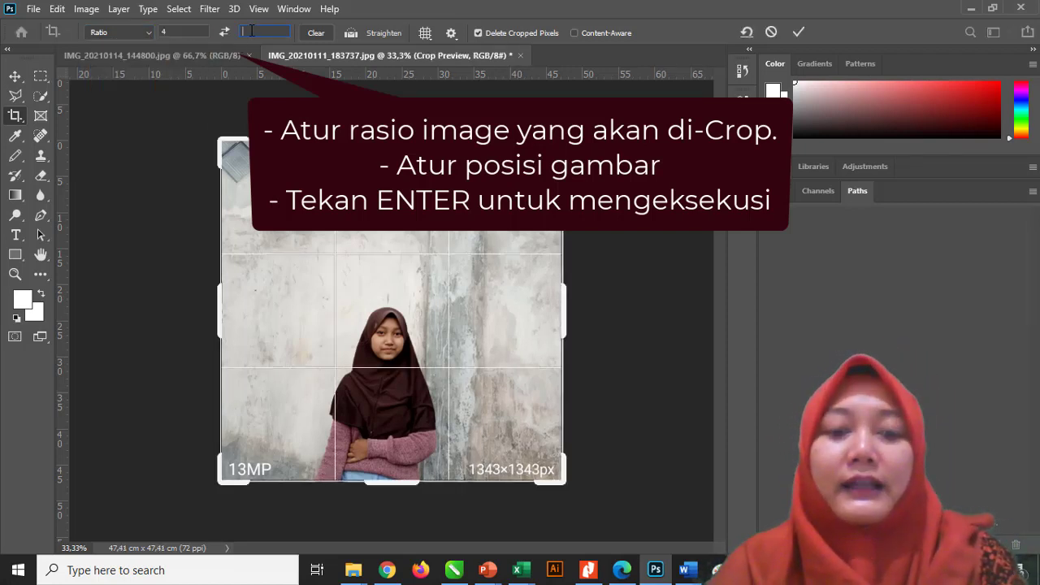
text(6)
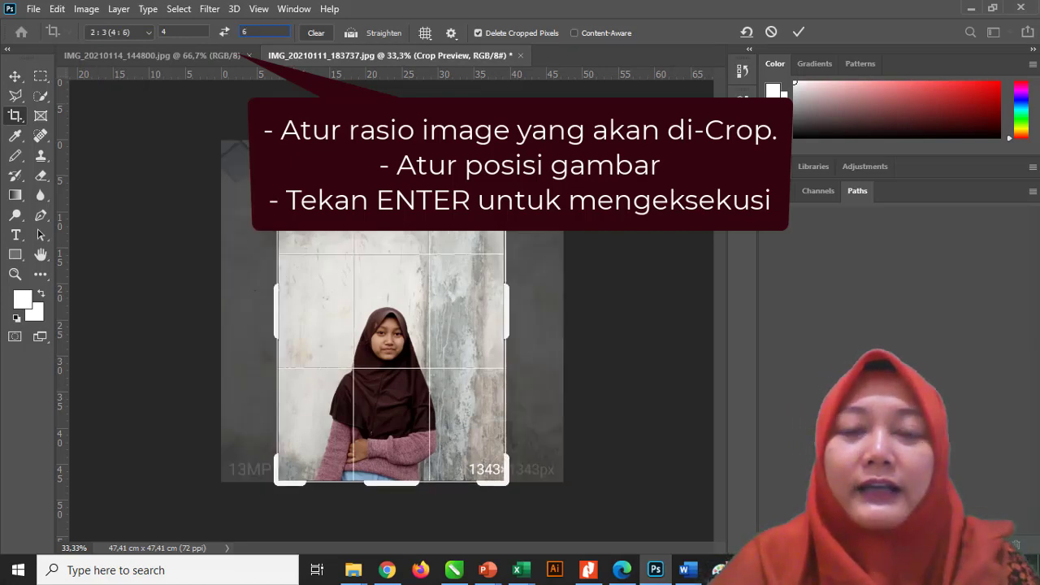
Try cropping the photo to the woman's head and chest at the 4 : 6 ratio, about 11.22 × 16.86 cm, and undo the crop
drag(390, 357, 435, 296)
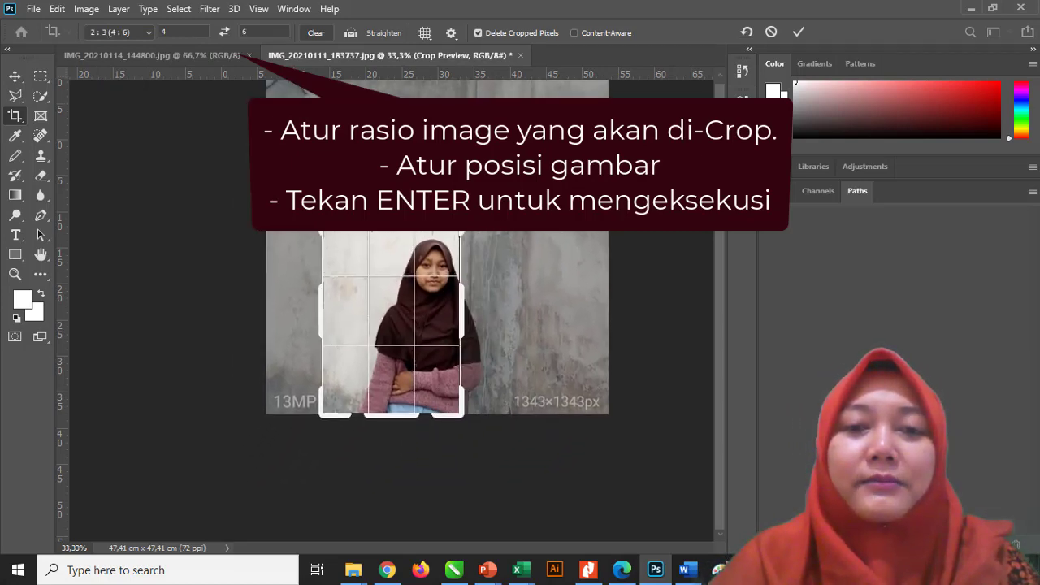
drag(458, 209, 432, 250)
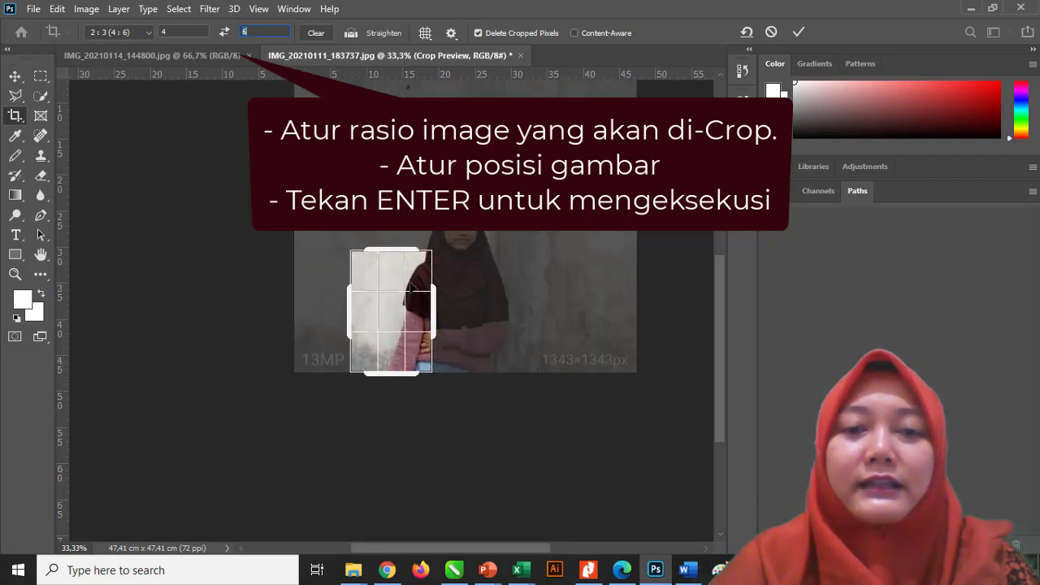
drag(412, 287, 354, 350)
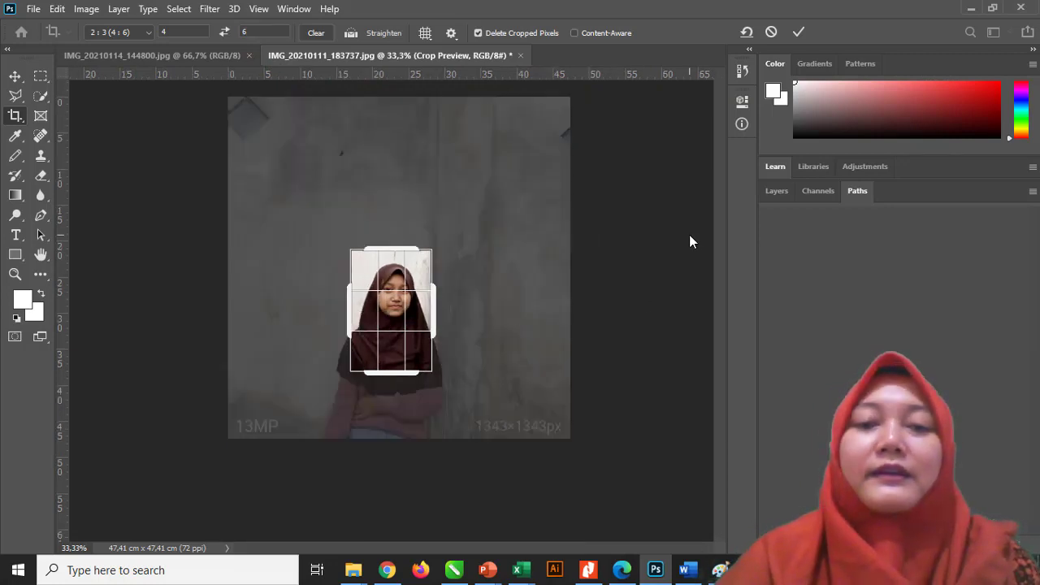
key(Return)
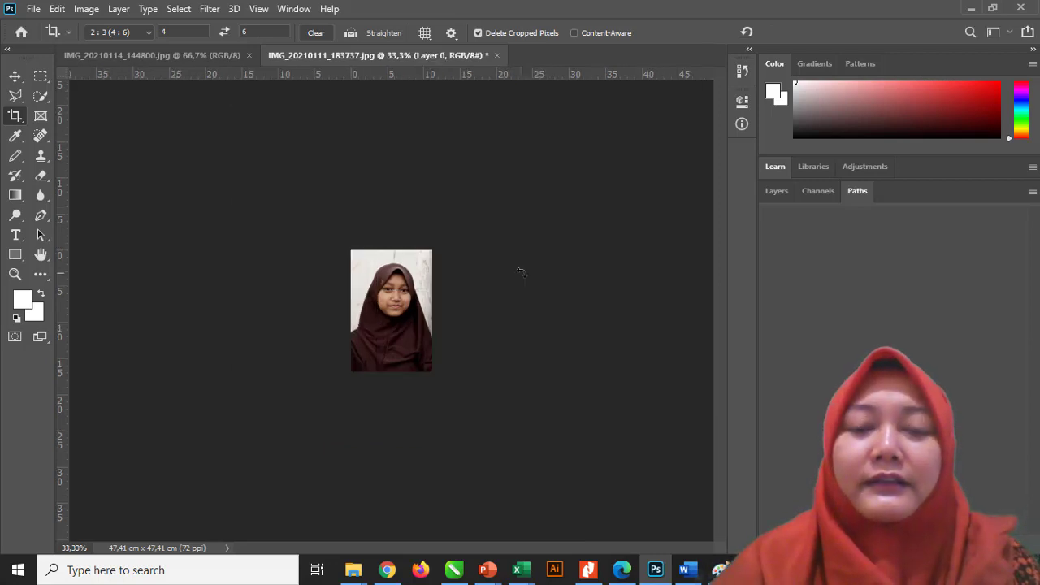
key(ctrl+plus)
key(ctrl+plus)
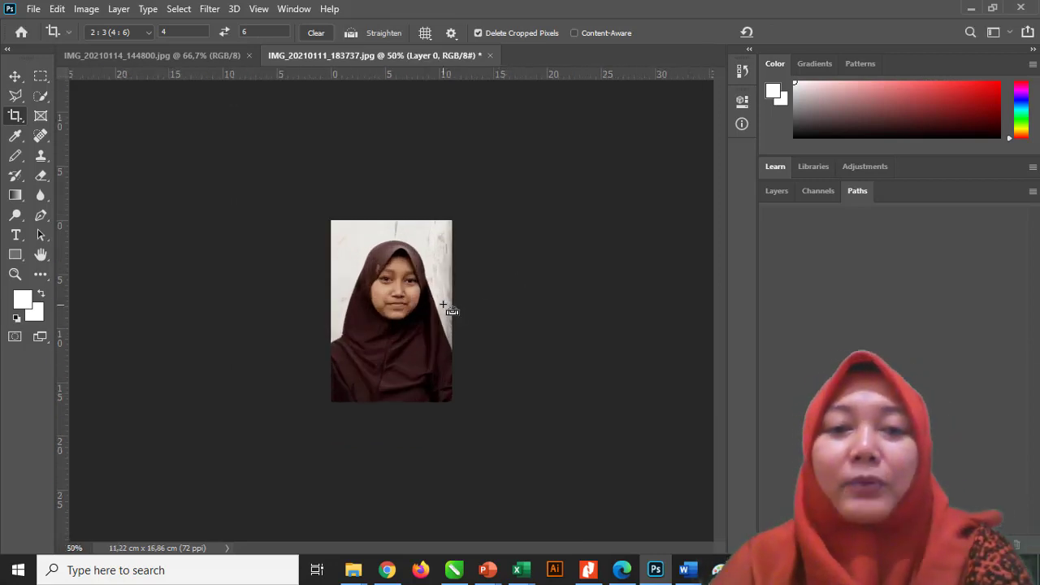
key(ctrl+plus)
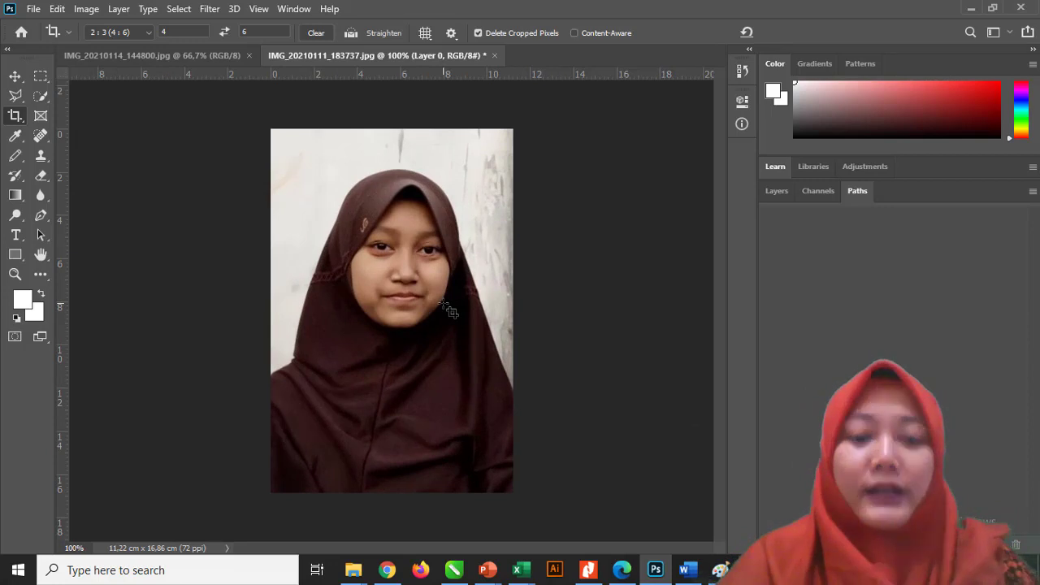
key(ctrl+z)
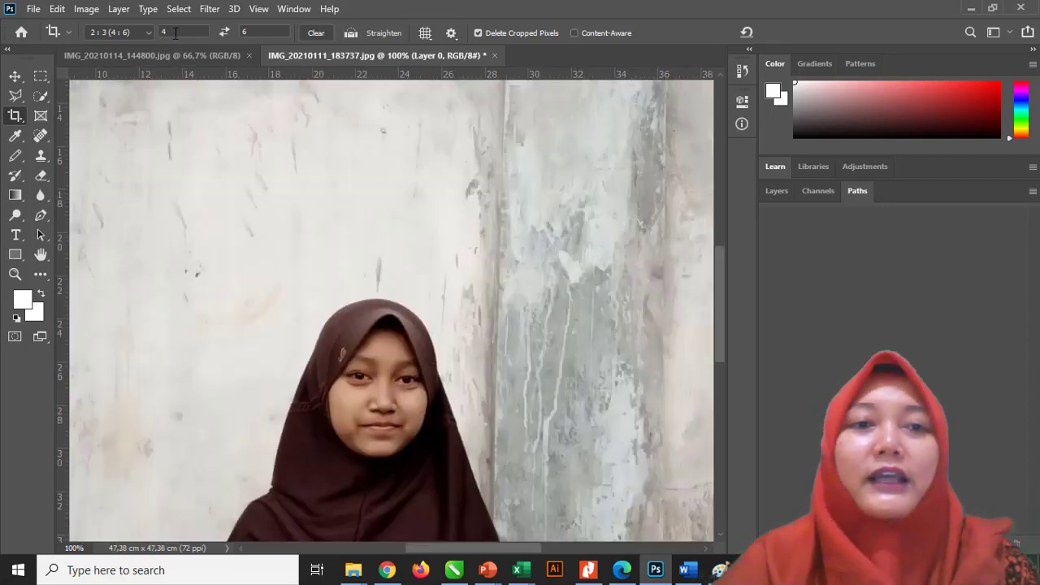
Set the Crop Tool's aspect ratio to 3 : 4
text(3)
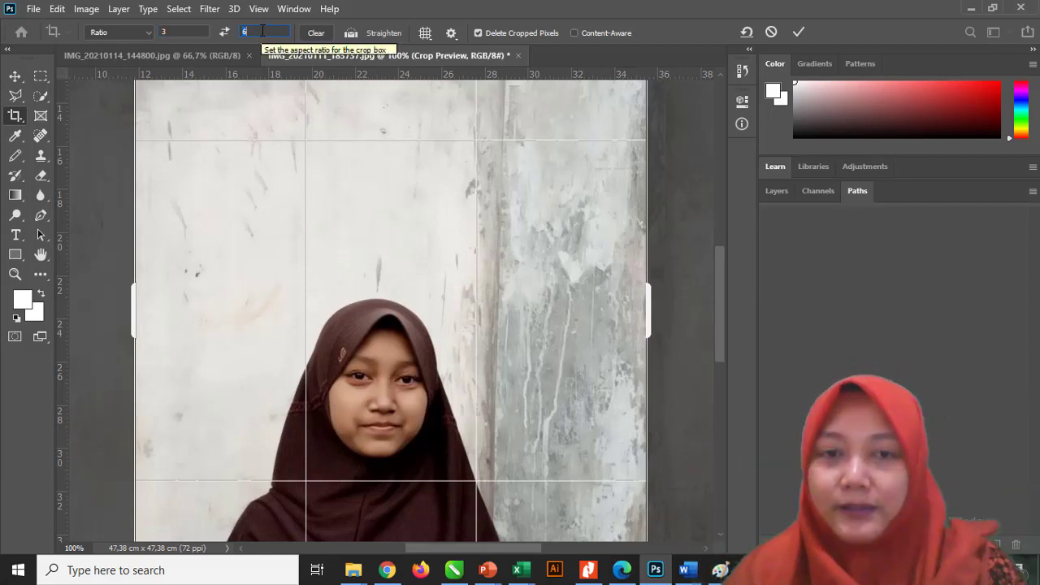
text(4)
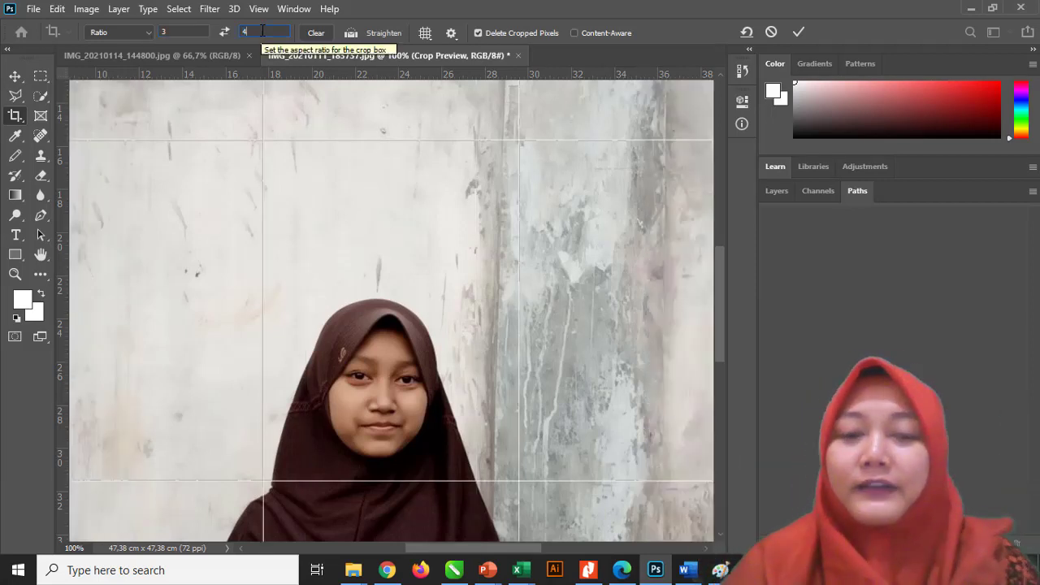
key(ctrl+minus)
key(ctrl+minus)
key(ctrl+minus)
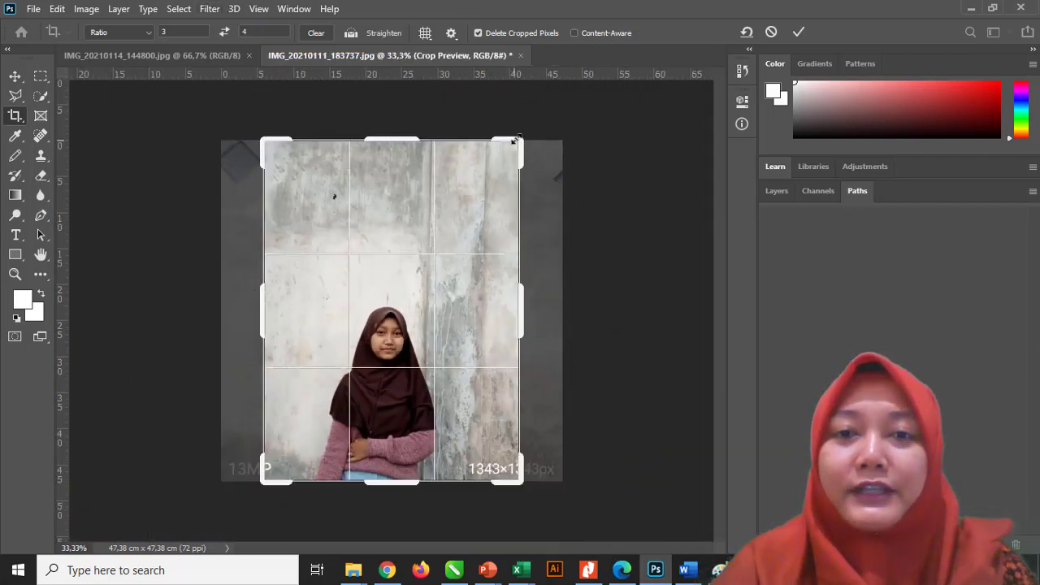
Try a first 3 : 4 crop around the woman's head and chest, and undo it
drag(513, 139, 437, 246)
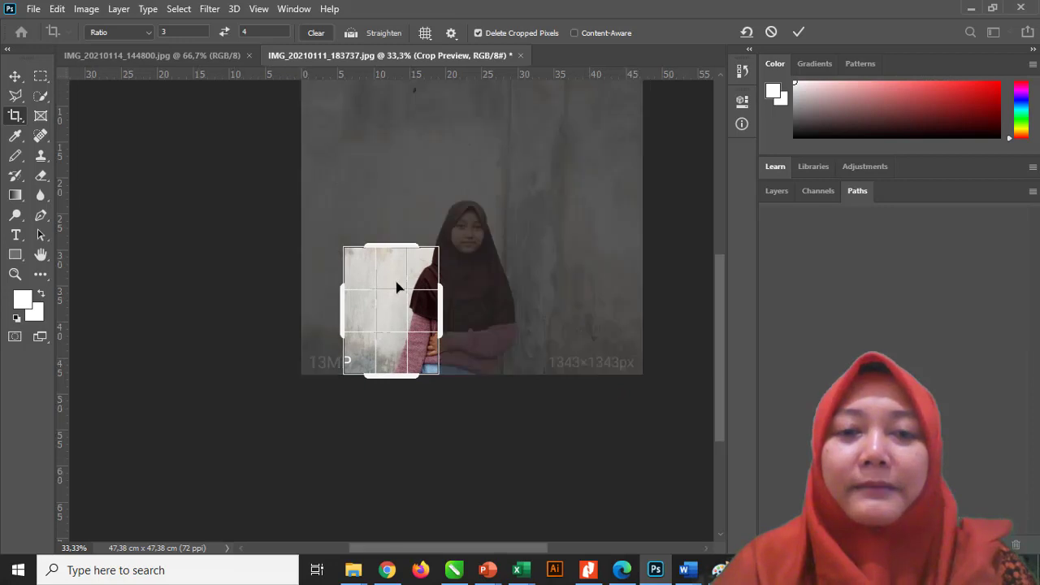
drag(395, 281, 355, 325)
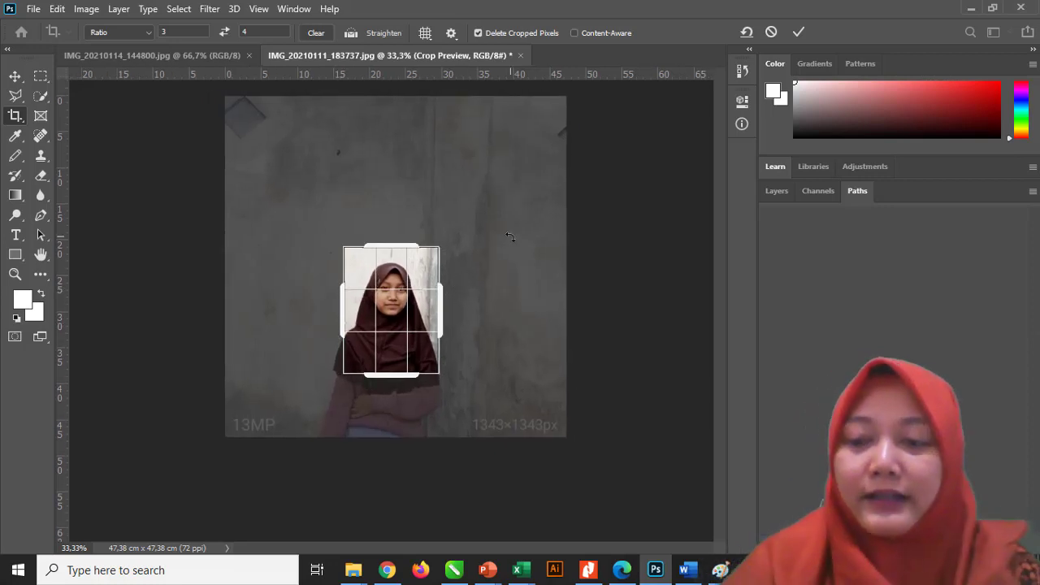
key(Return)
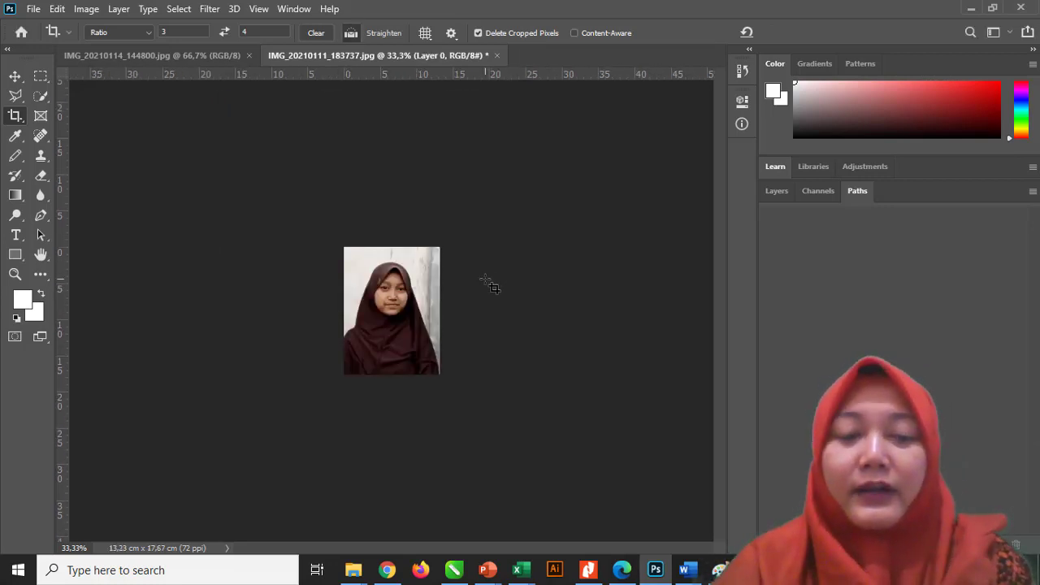
key(ctrl+z)
Reframe the woman's head and chest in the 3 : 4 crop box and crop the photo to about 13.23 × 17.67 cm
drag(320, 279, 392, 372)
key(ctrl+z)
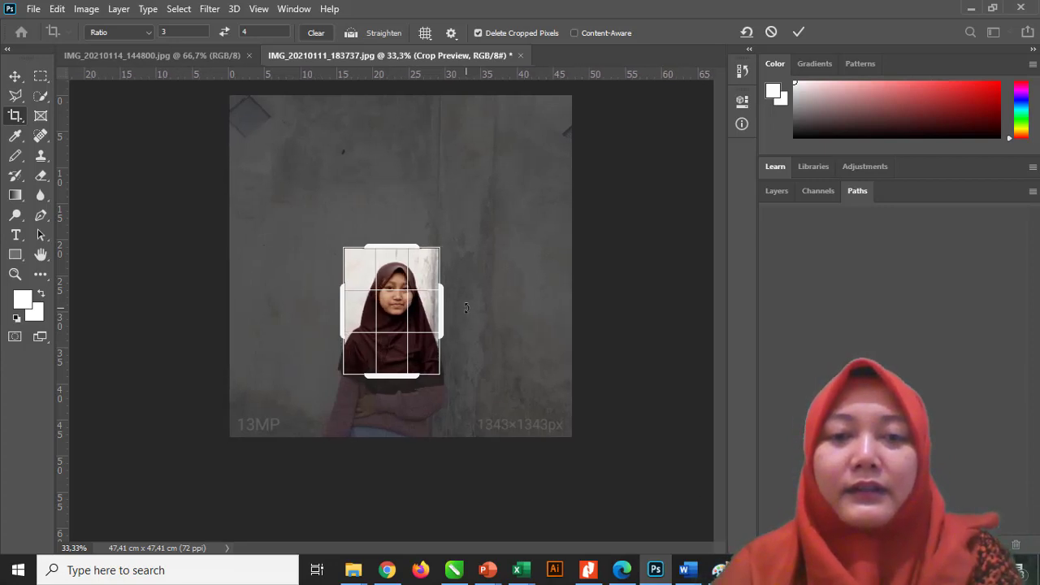
key(Return)
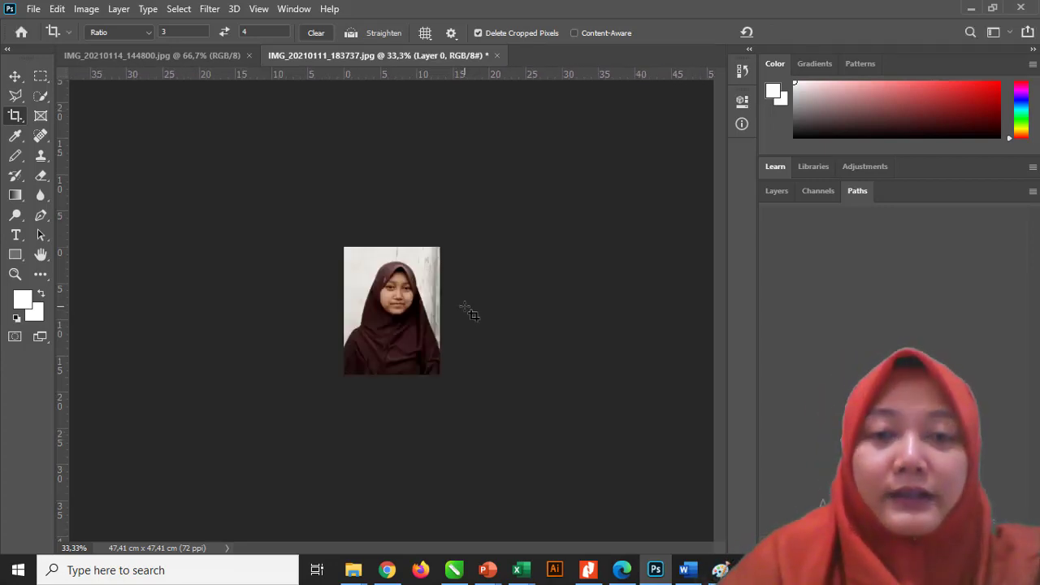
key(ctrl+plus)
key(ctrl+plus)
key(ctrl+plus)
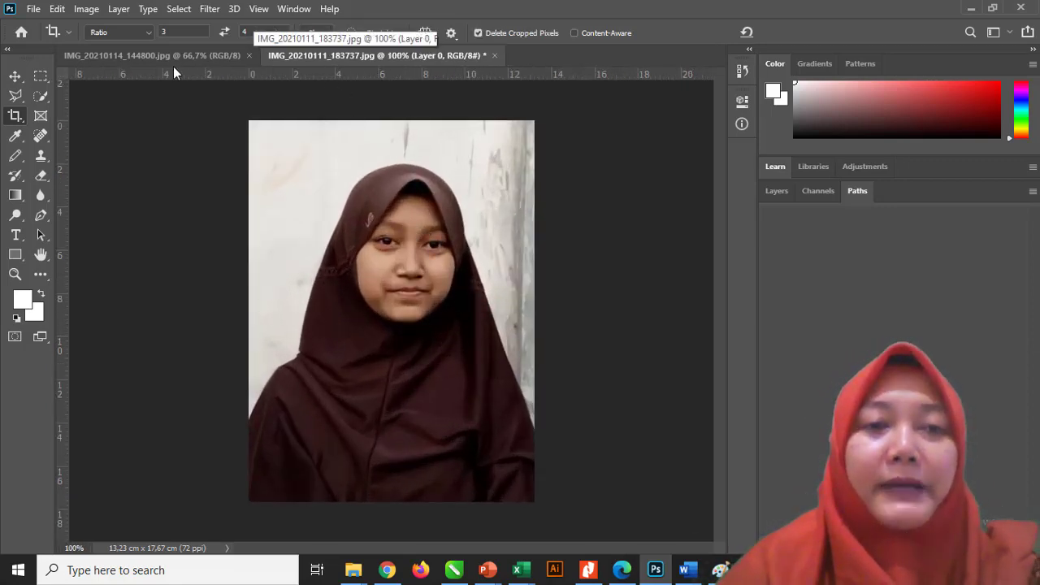
Paint a soft white patch on the wall beside the woman's face using the Brush Tool at size 35
click(42, 118)
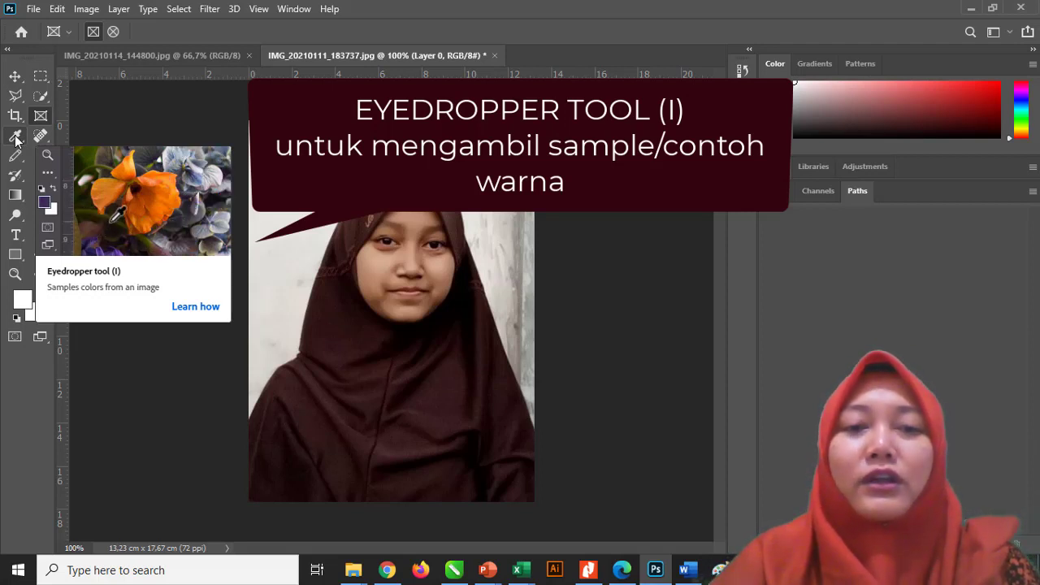
drag(15, 155, 67, 156)
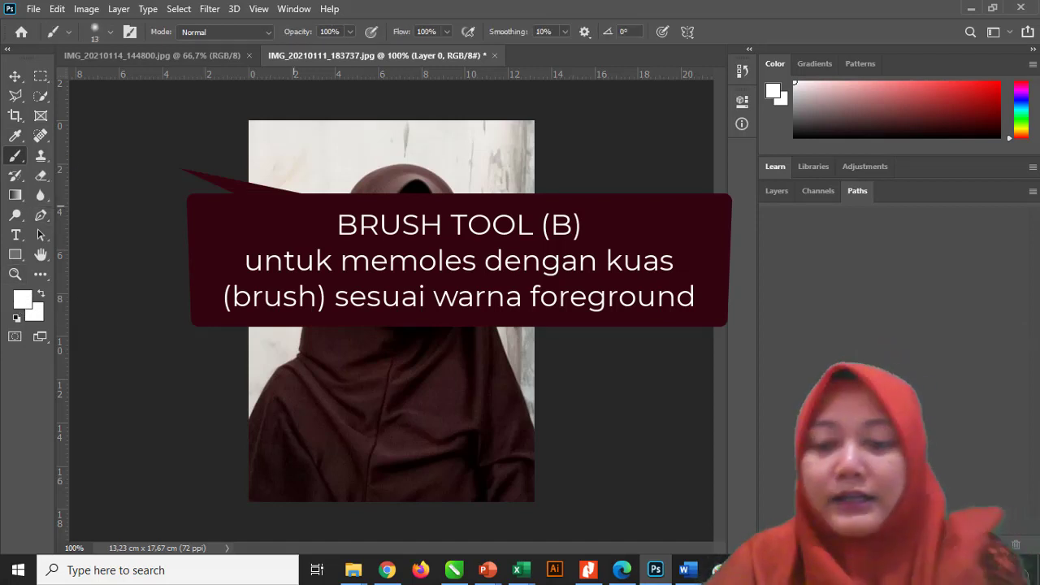
key(ctrl+plus)
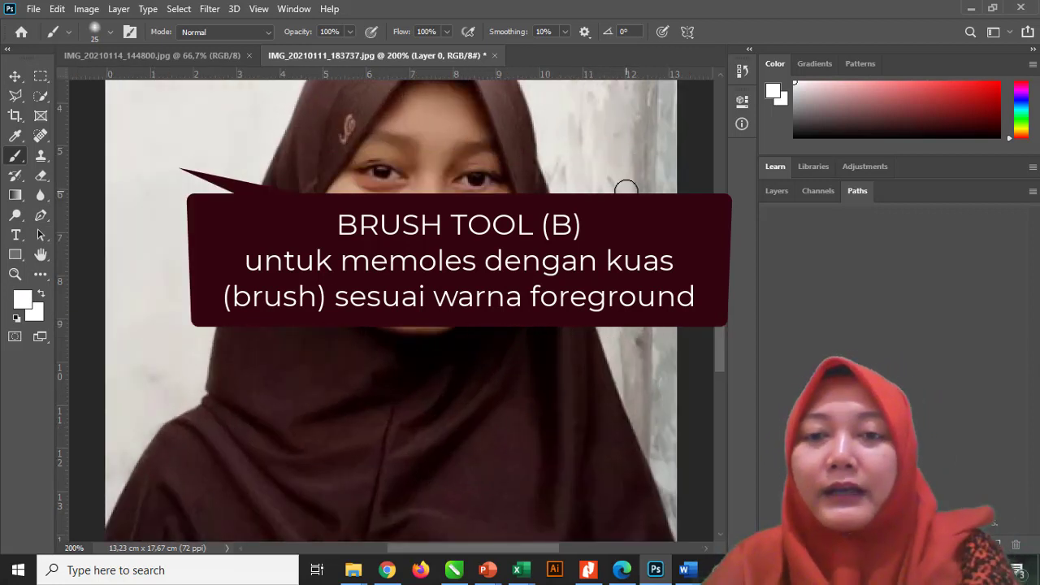
key(bracketright)
key(bracketright)
mouse_move(626, 181)
mouse_down()
mouse_move(641, 242)
mouse_move(654, 204)
mouse_move(635, 208)
mouse_move(648, 265)
mouse_move(663, 184)
mouse_move(634, 156)
mouse_move(601, 163)
mouse_move(638, 209)
mouse_up()
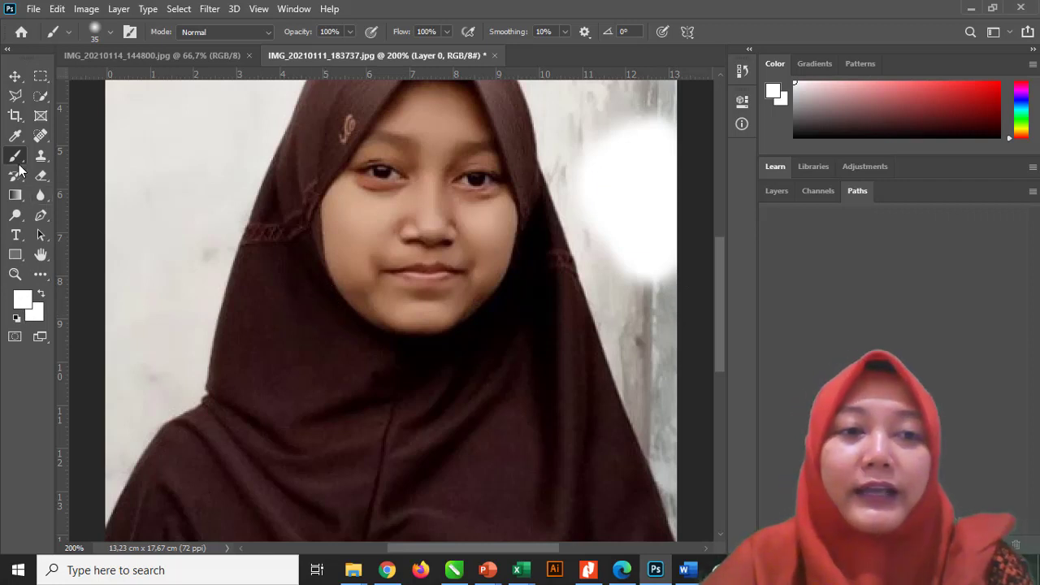
Sample the headscarf's dark brown with the Eyedropper Tool and paint it over the white patch on the wall
click(15, 136)
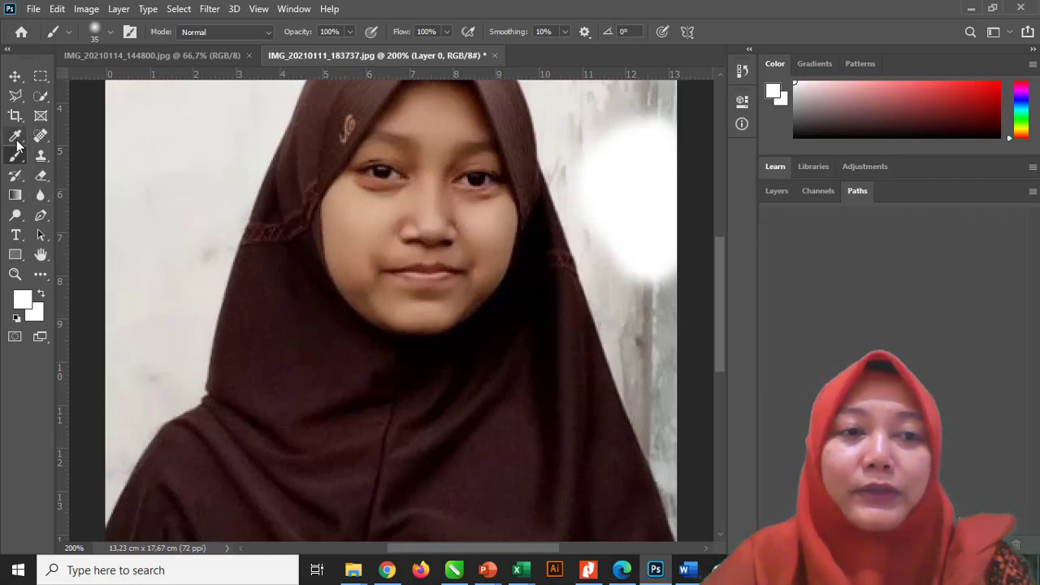
click(262, 306)
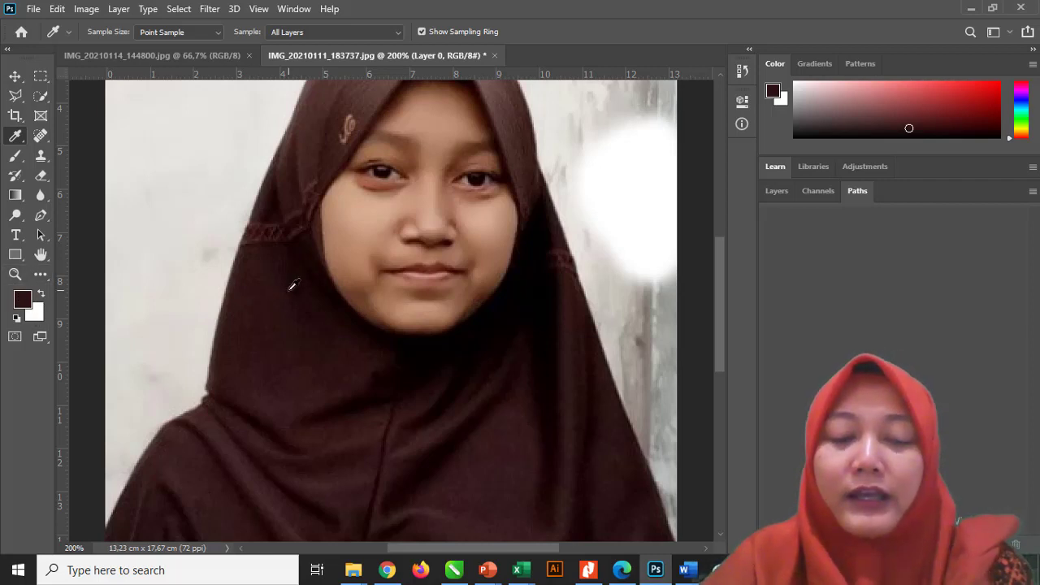
key(b)
mouse_move(658, 251)
mouse_down()
mouse_move(631, 248)
mouse_move(653, 269)
mouse_move(683, 239)
mouse_move(662, 166)
mouse_move(629, 155)
mouse_move(668, 146)
mouse_move(660, 137)
mouse_move(658, 168)
mouse_up()
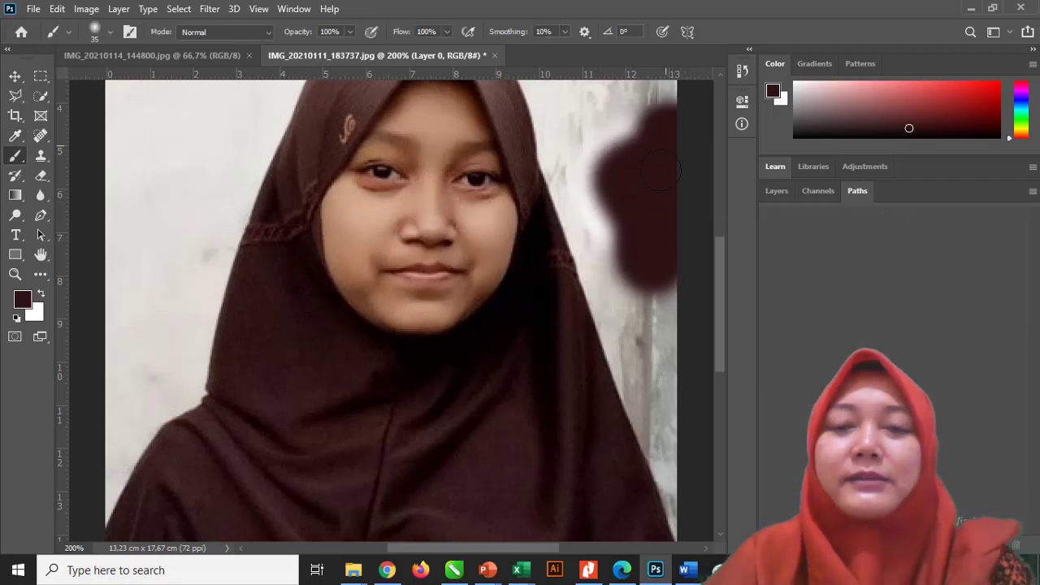
Undo the dark brown and the white brush strokes on the wall beside the woman's face
key(ctrl+z)
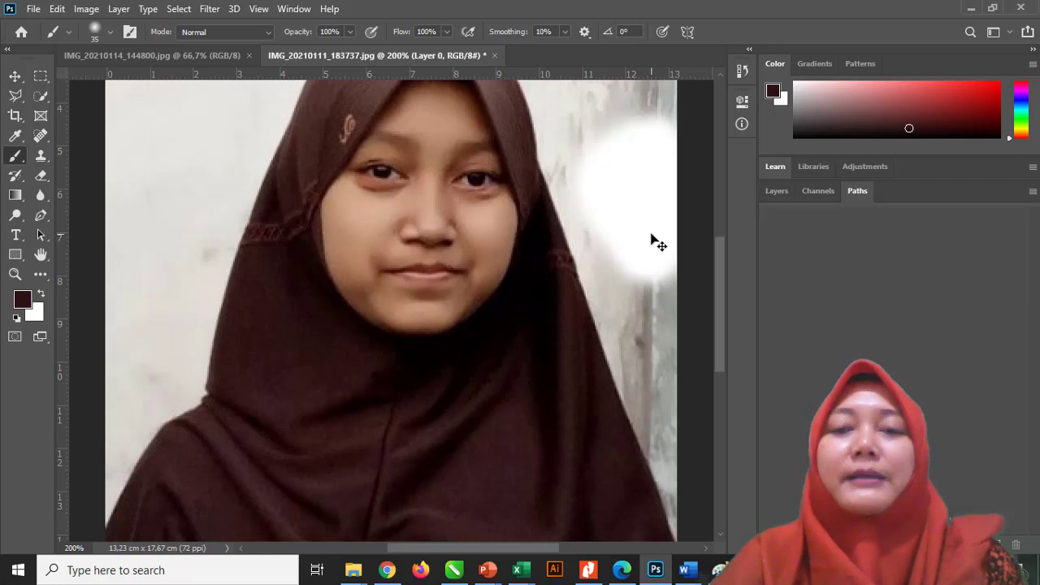
key(ctrl+z)
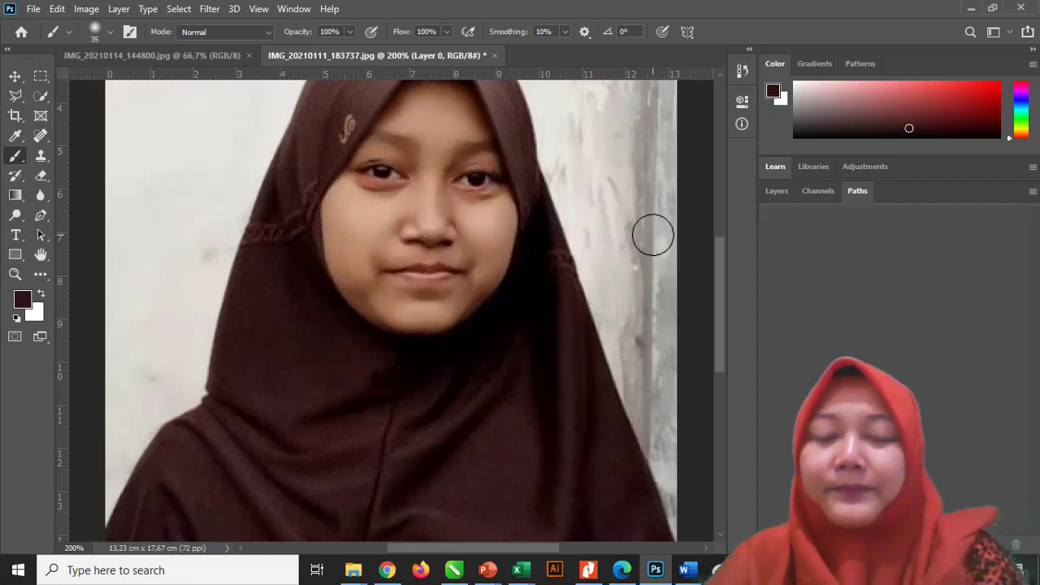
Clone grey weathered wall streaks down the wall on the photo's left side using the Clone Stamp Tool at size 50
key(ctrl+minus)
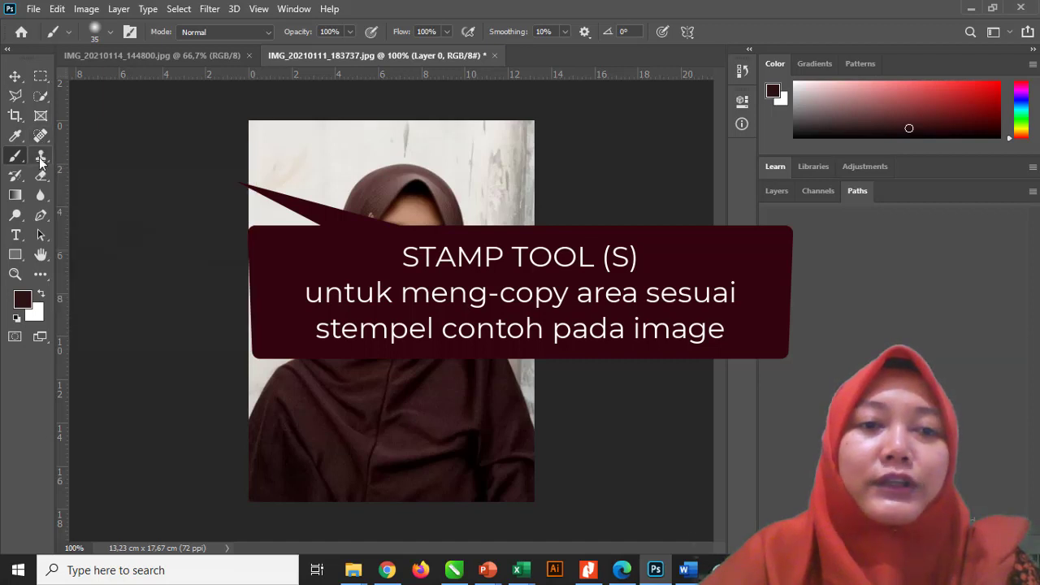
click(40, 156)
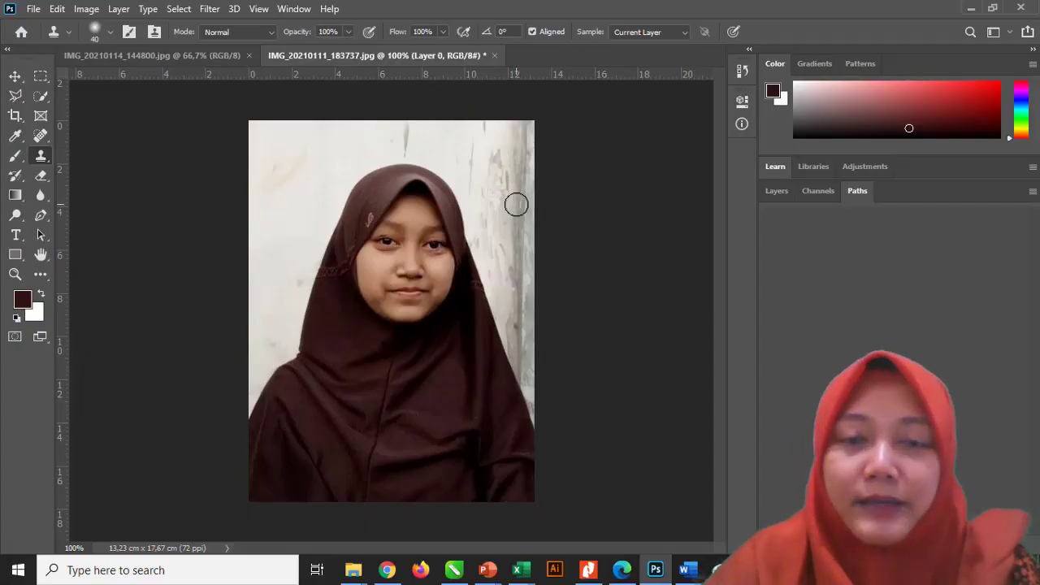
key(ctrl+plus)
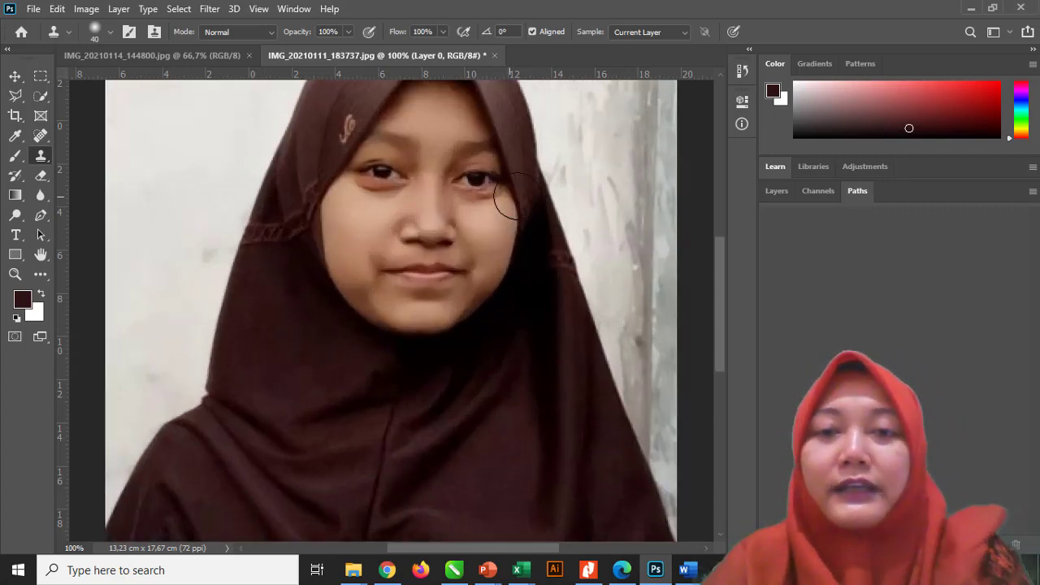
key(ctrl+minus)
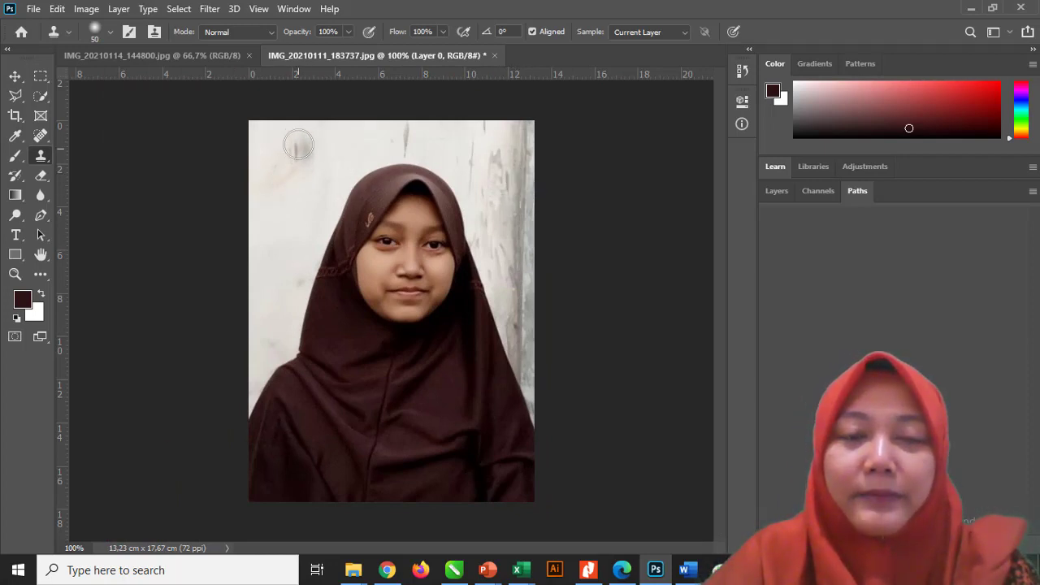
drag(297, 142, 252, 309)
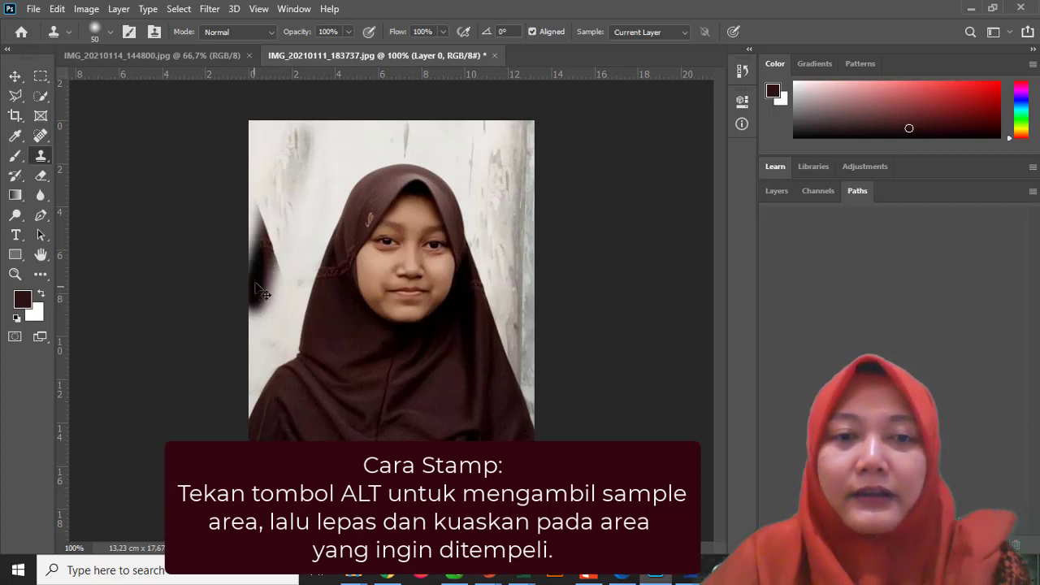
key(ctrl+z)
mouse_move(296, 138)
mouse_down()
mouse_move(285, 199)
mouse_move(270, 219)
mouse_up()
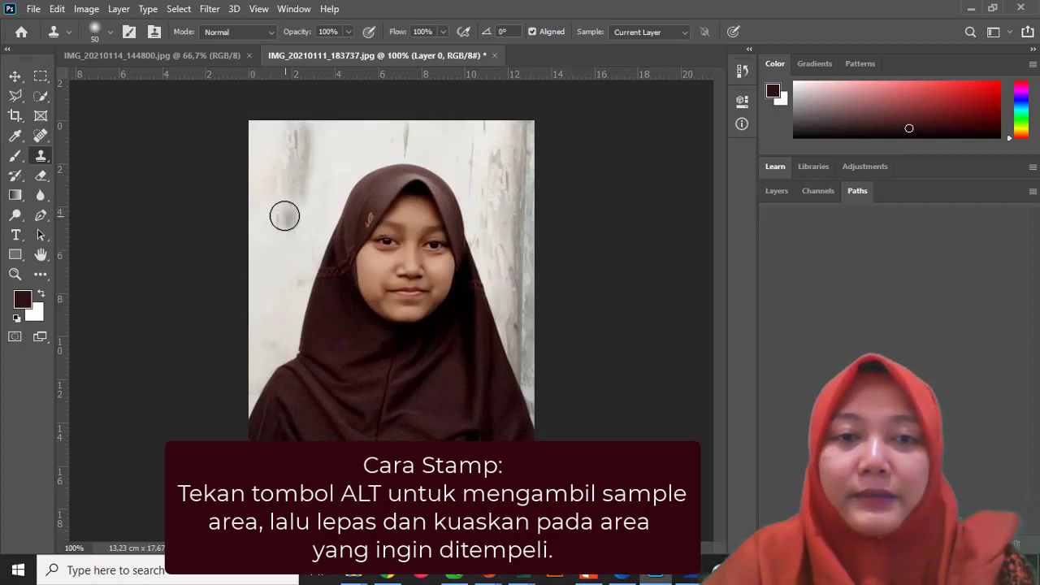
drag(283, 214, 240, 320)
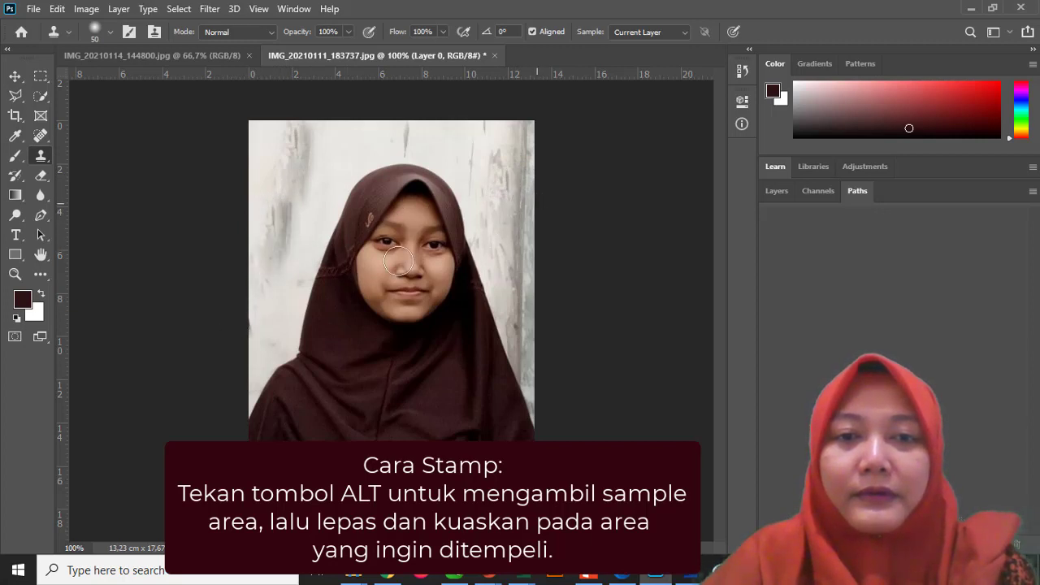
drag(263, 284, 240, 375)
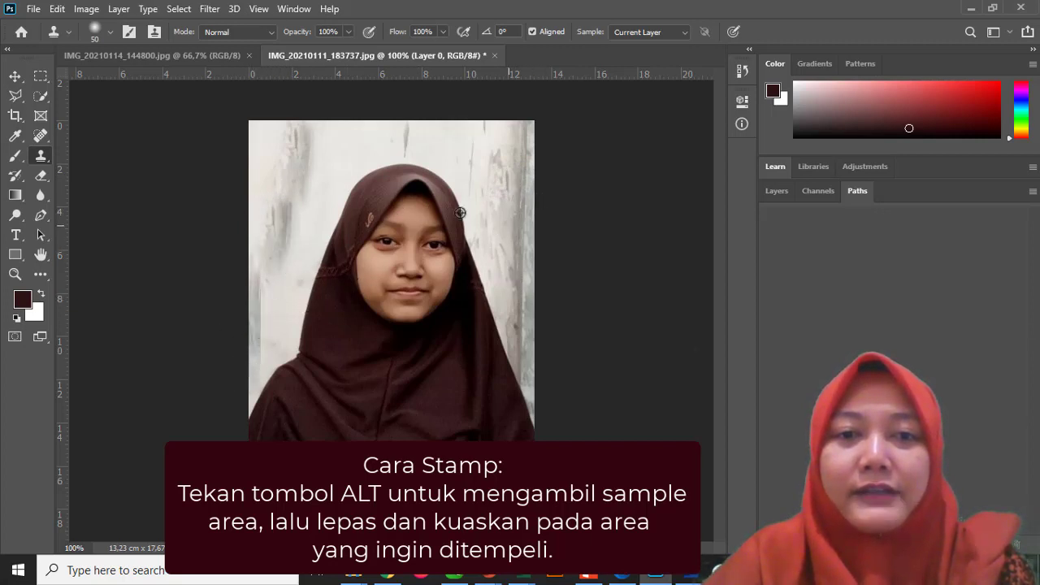
Clone a short grey streak onto the wall just above and left of the headscarf's crown
drag(348, 134, 318, 190)
key(ctrl+z)
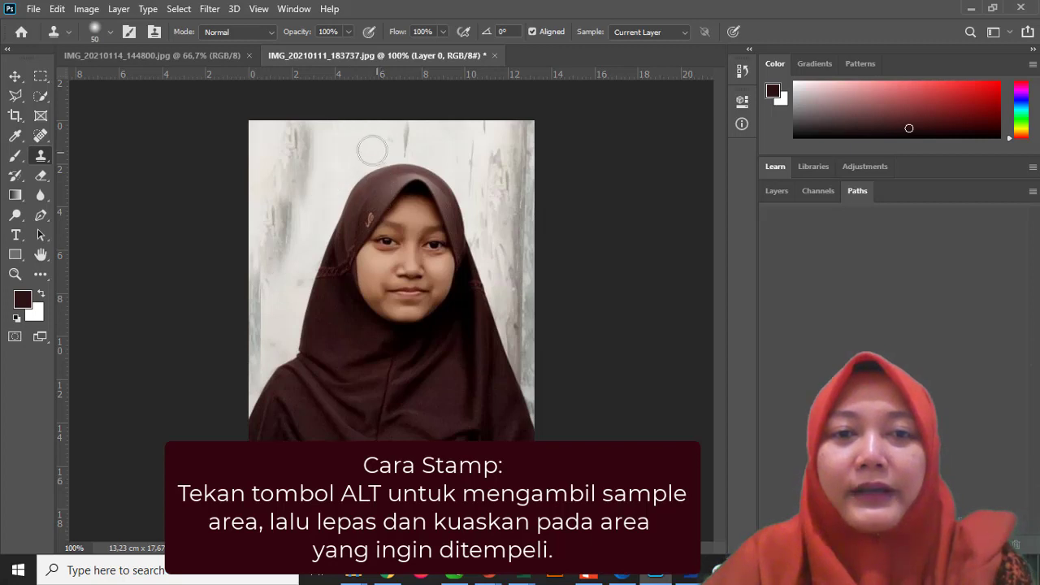
drag(355, 139, 360, 165)
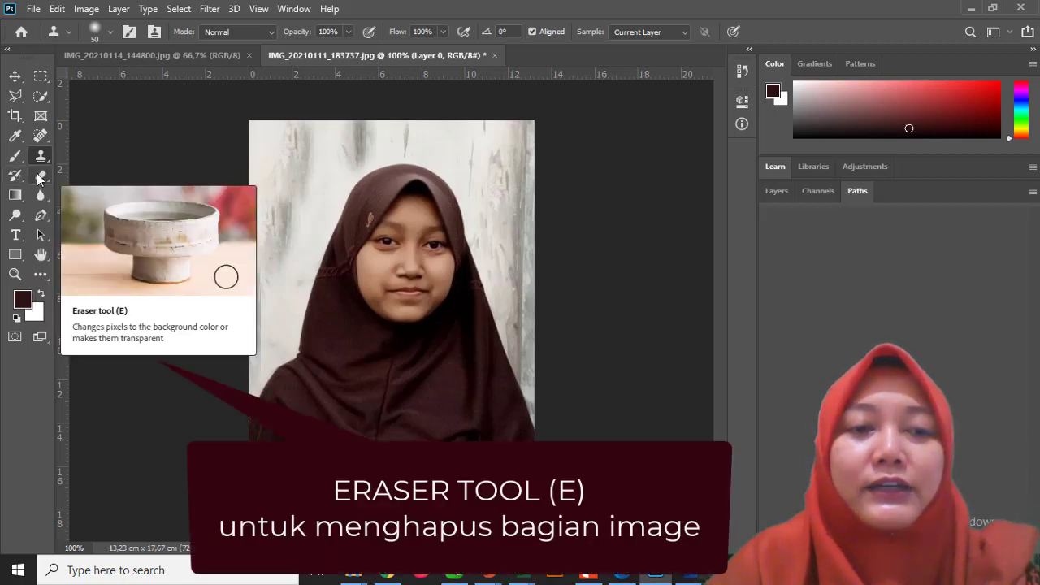
Try erasing the wall near the photo's right edge with the Eraser Tool, display the layers, and undo the eraser strokes
click(37, 176)
mouse_move(479, 168)
mouse_down()
mouse_move(502, 157)
mouse_move(527, 247)
mouse_move(532, 180)
mouse_up()
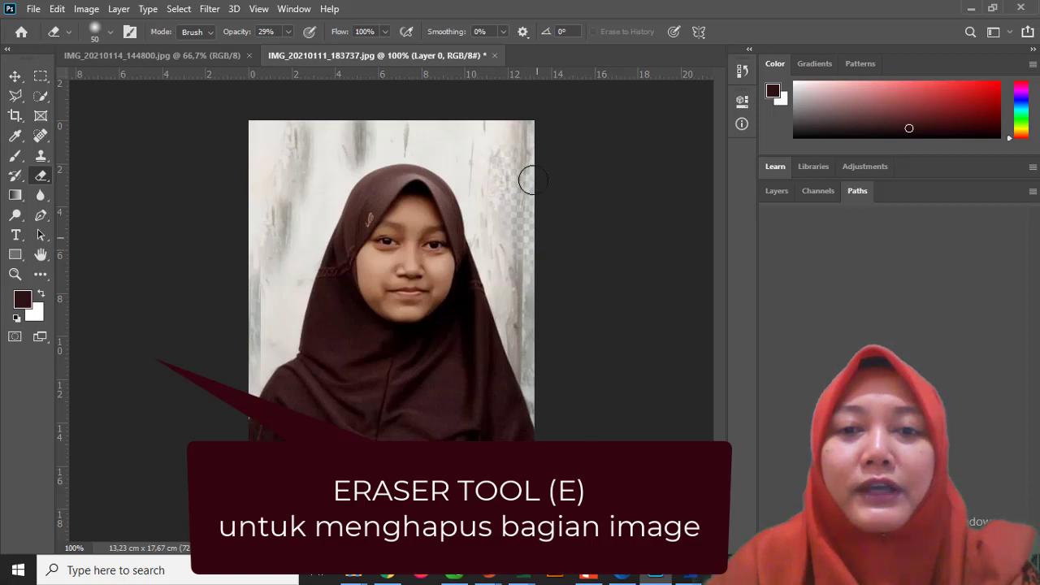
key(ctrl+z)
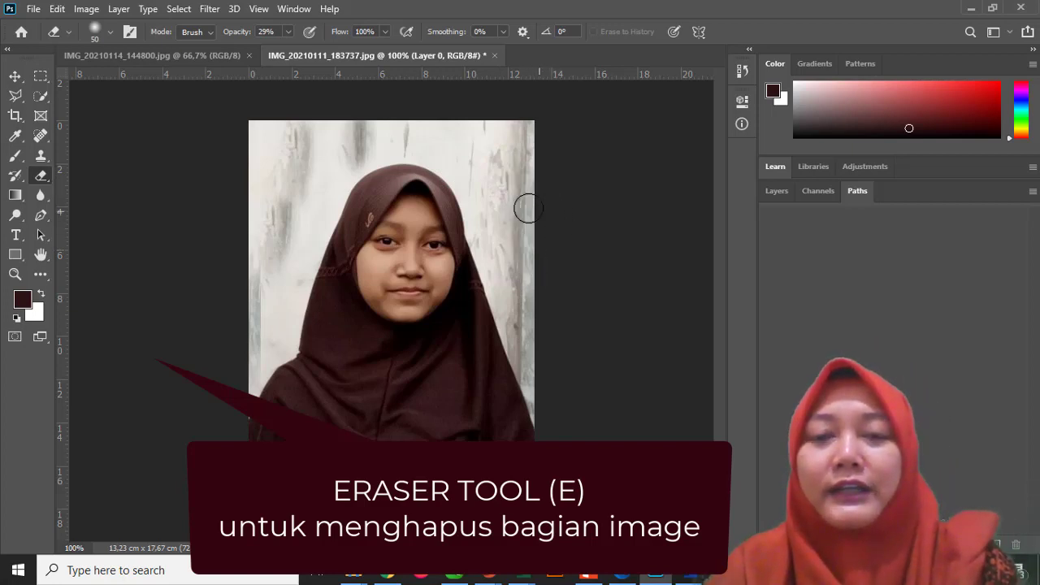
click(779, 191)
drag(523, 190, 529, 156)
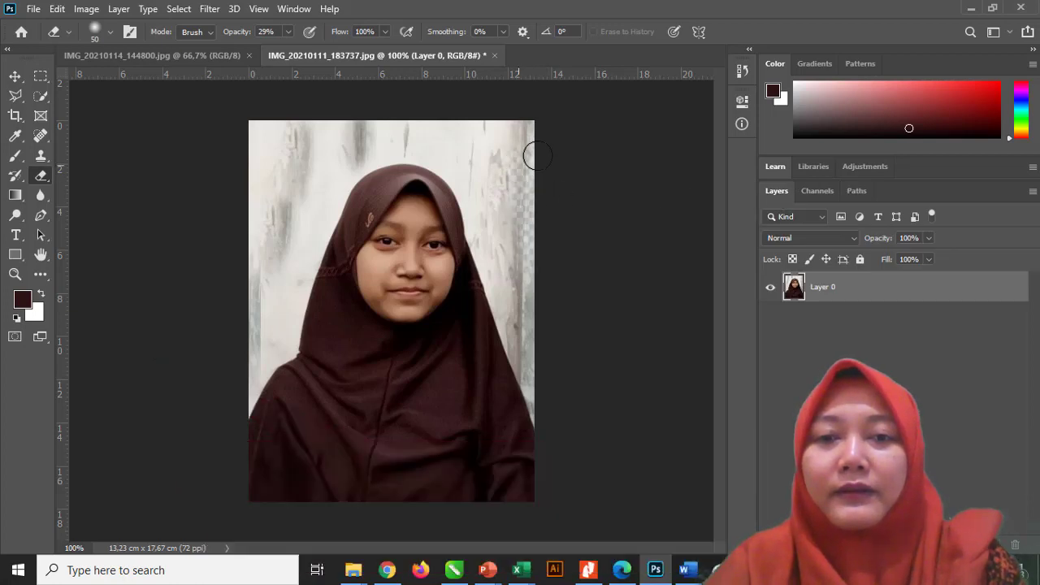
key(ctrl+z)
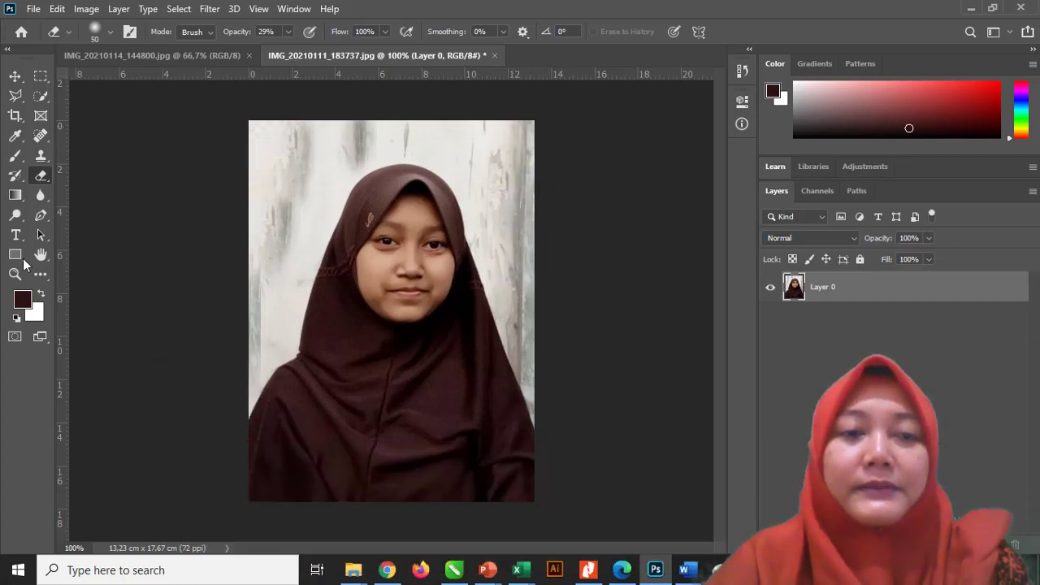
Switch to the Blur Tool and set its strength to 77%
click(16, 198)
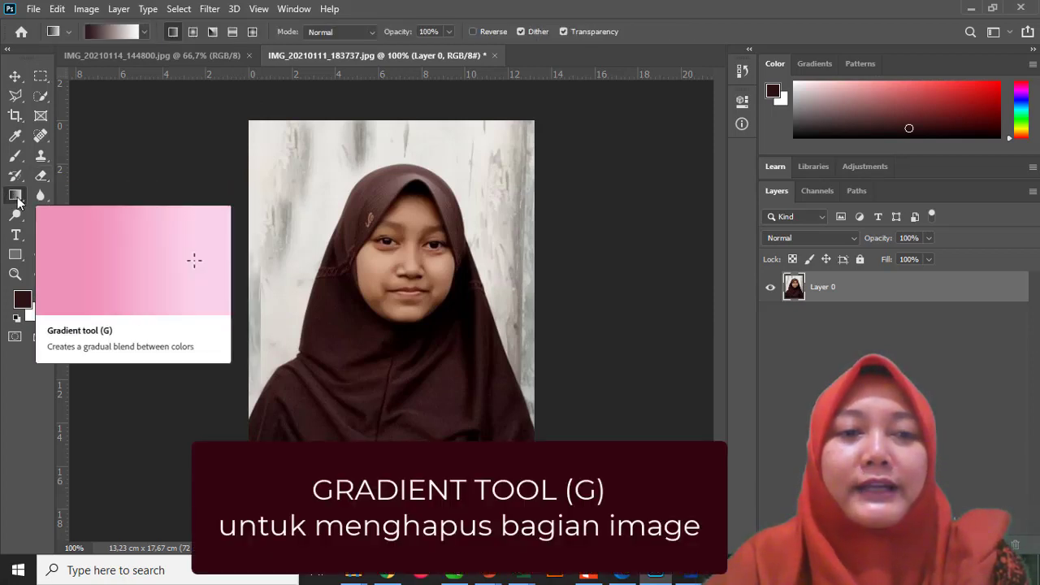
click(39, 196)
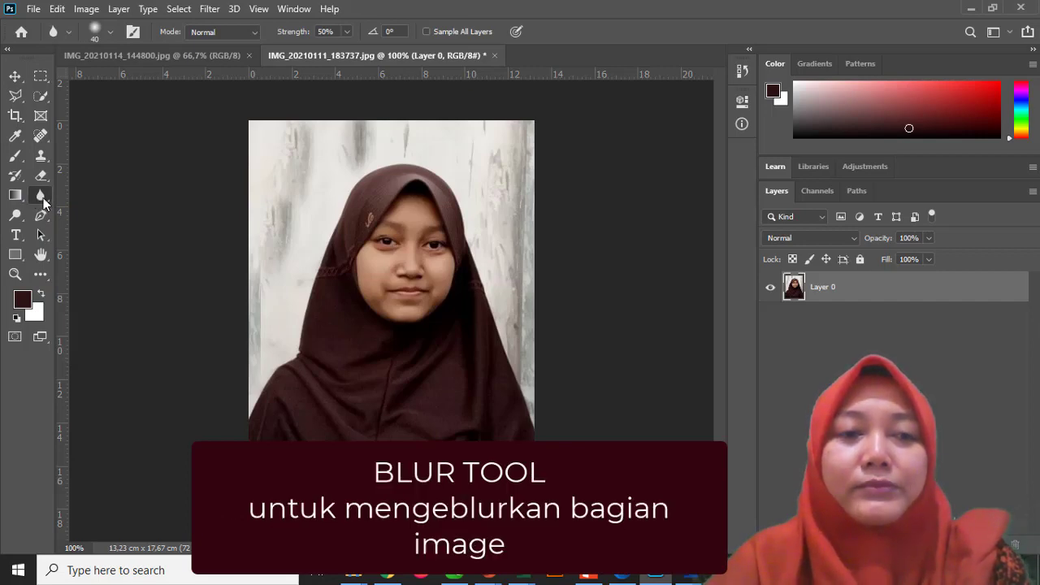
key(ctrl+plus)
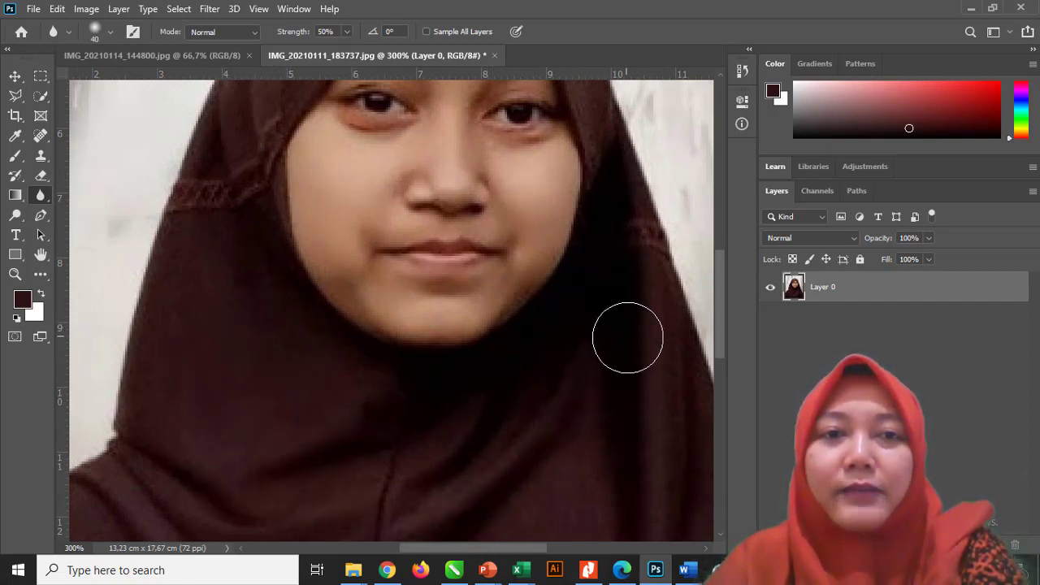
click(347, 33)
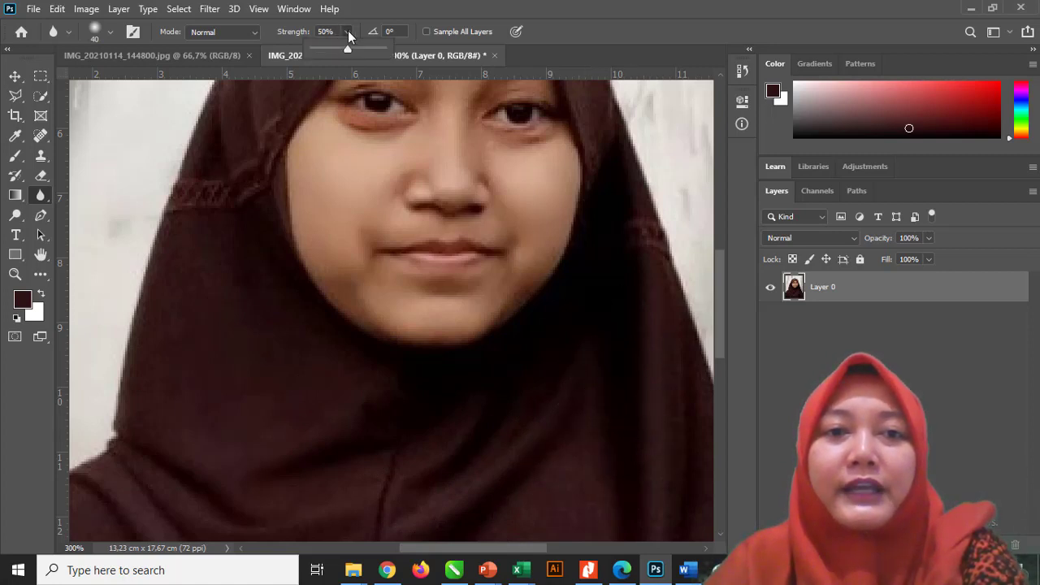
drag(350, 48, 370, 48)
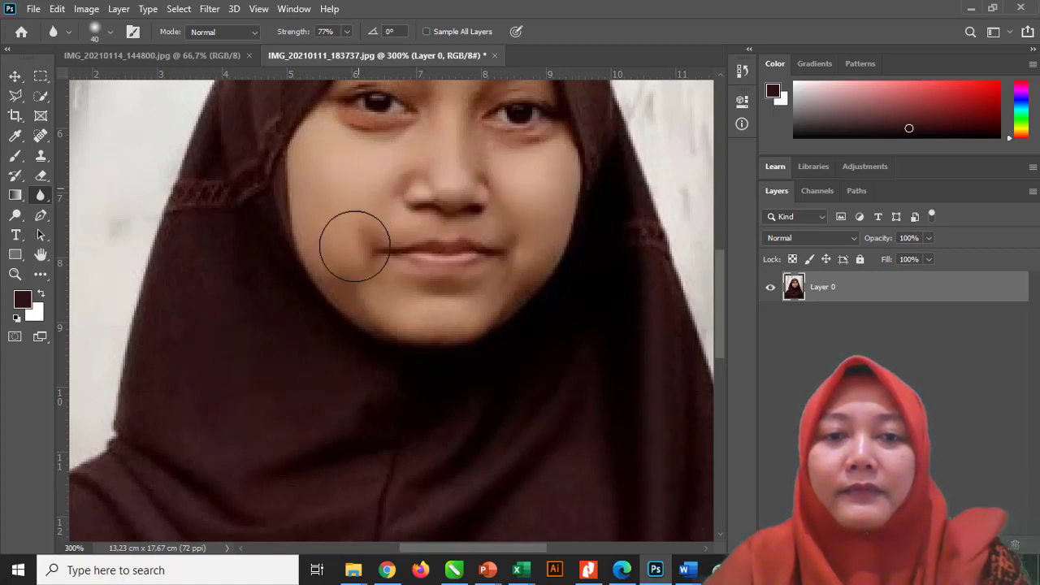
Look over the folds of the woman's clothing and show the tools grouped with the Blur Tool
drag(430, 355, 422, 121)
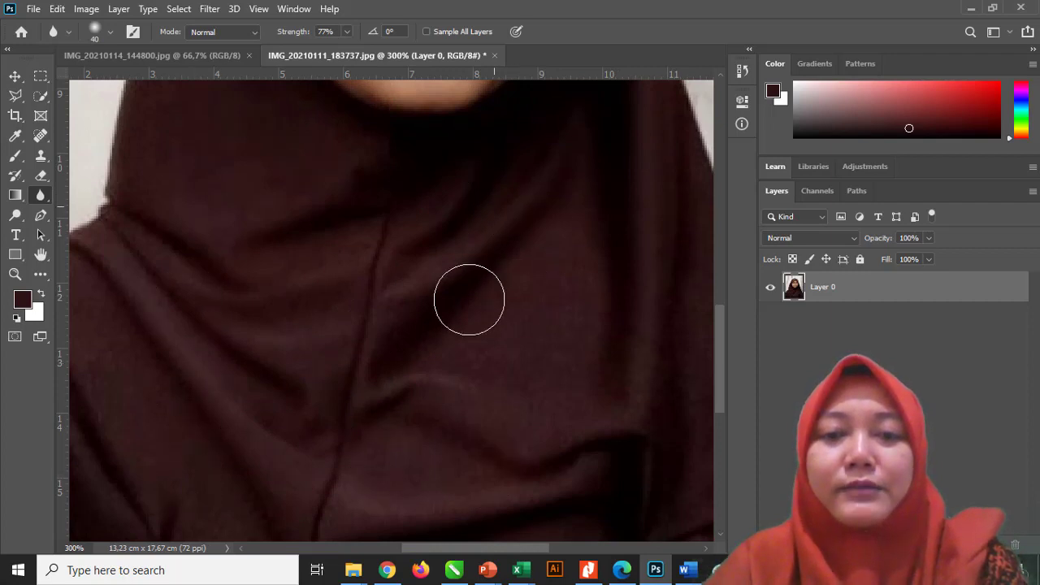
drag(517, 382, 485, 269)
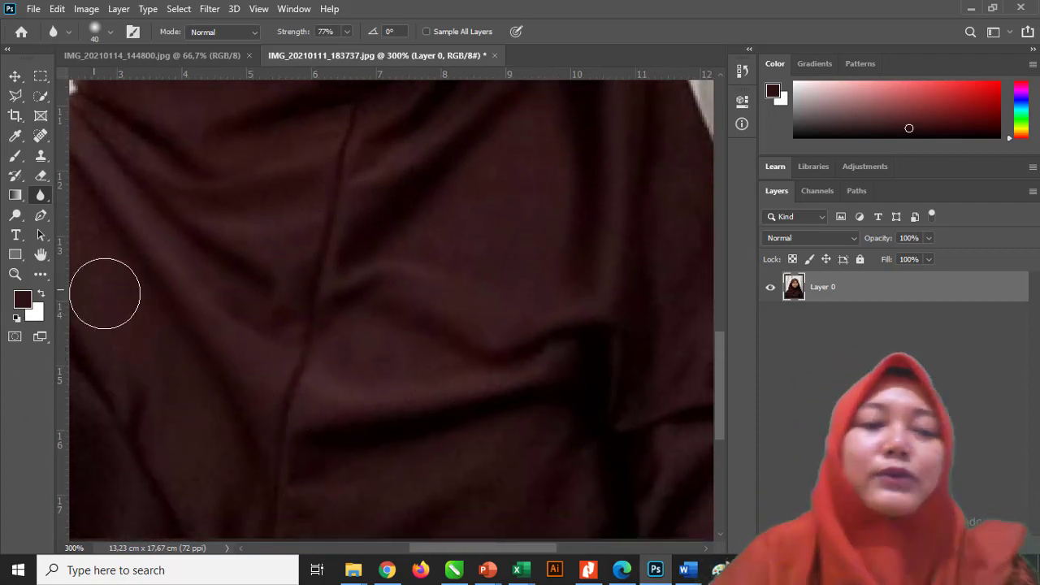
drag(151, 305, 208, 317)
click(41, 198)
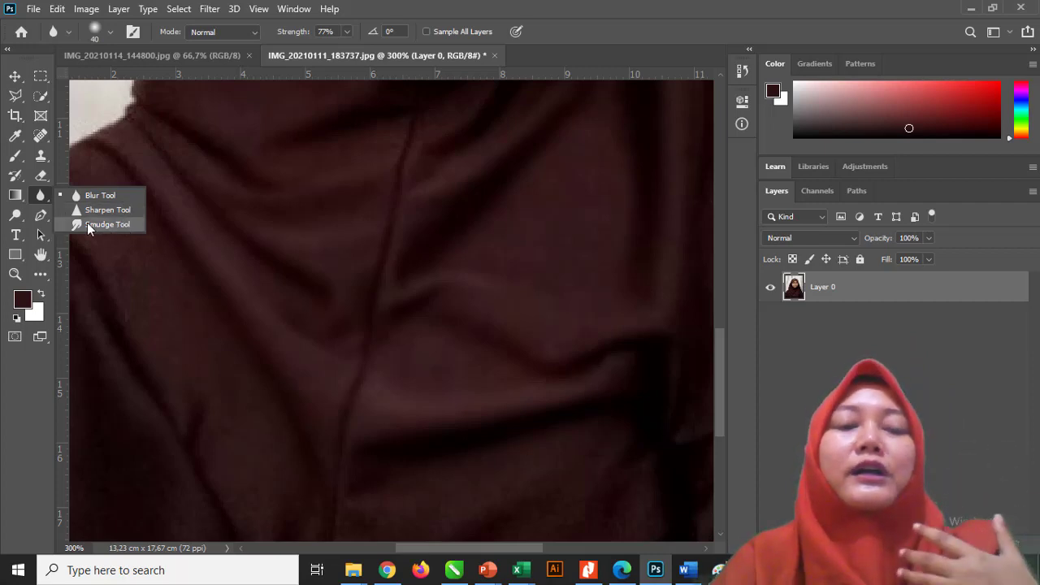
Select the Dodge Tool and show the Burn and Sponge tools grouped with it
click(12, 225)
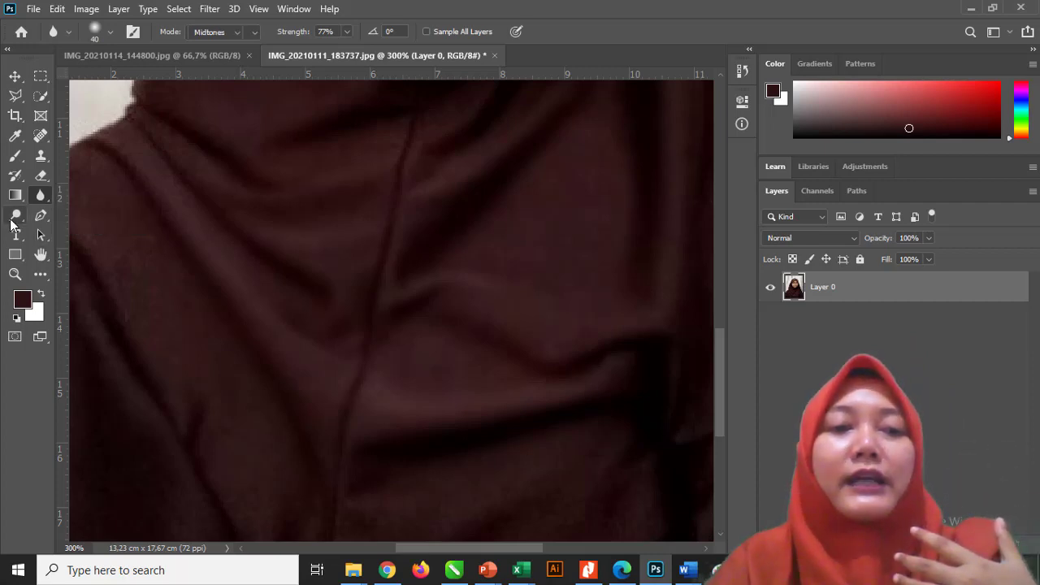
click(13, 225)
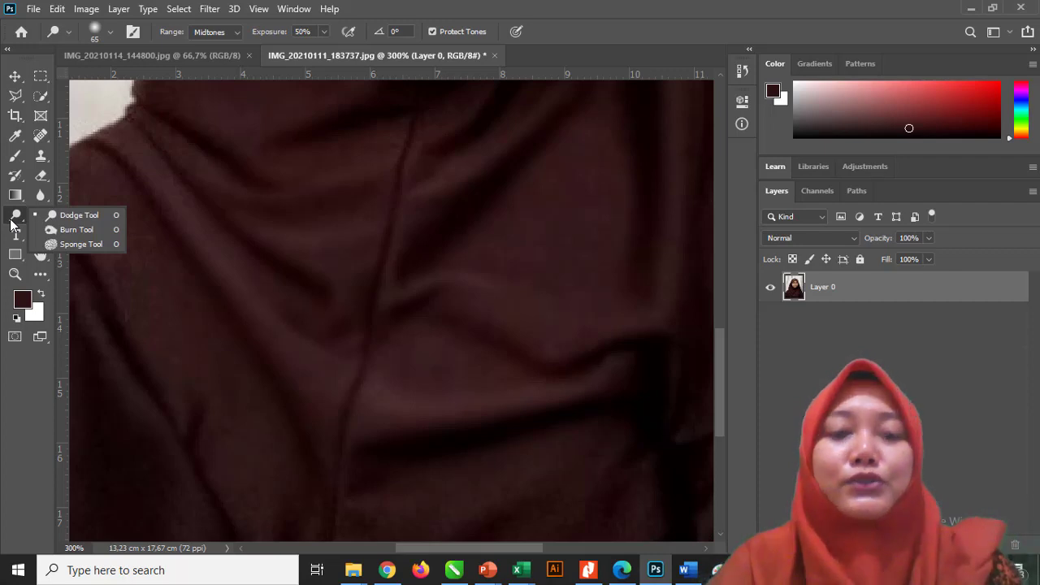
click(12, 225)
key(ctrl+minus)
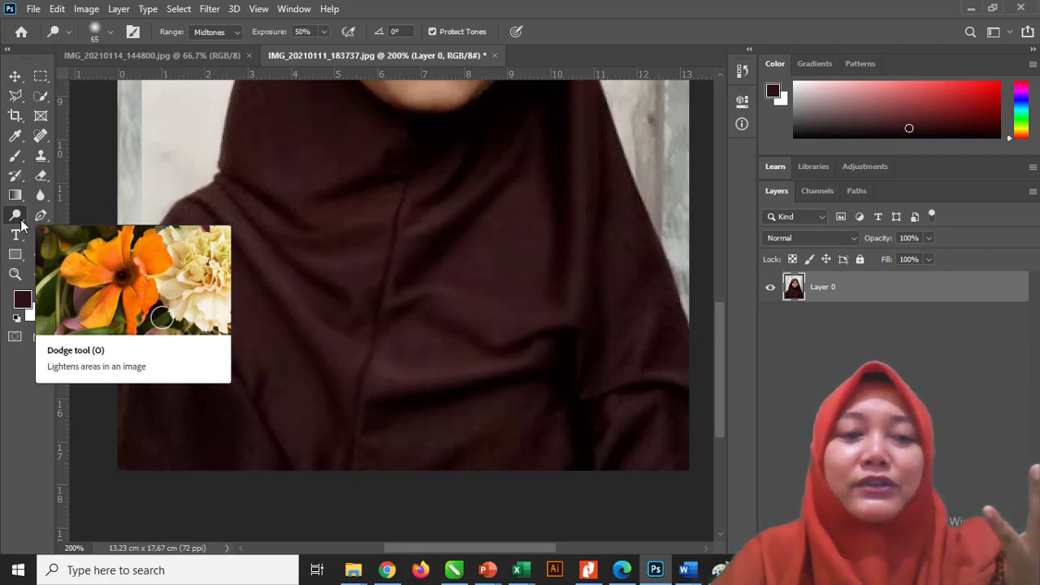
right_click(21, 223)
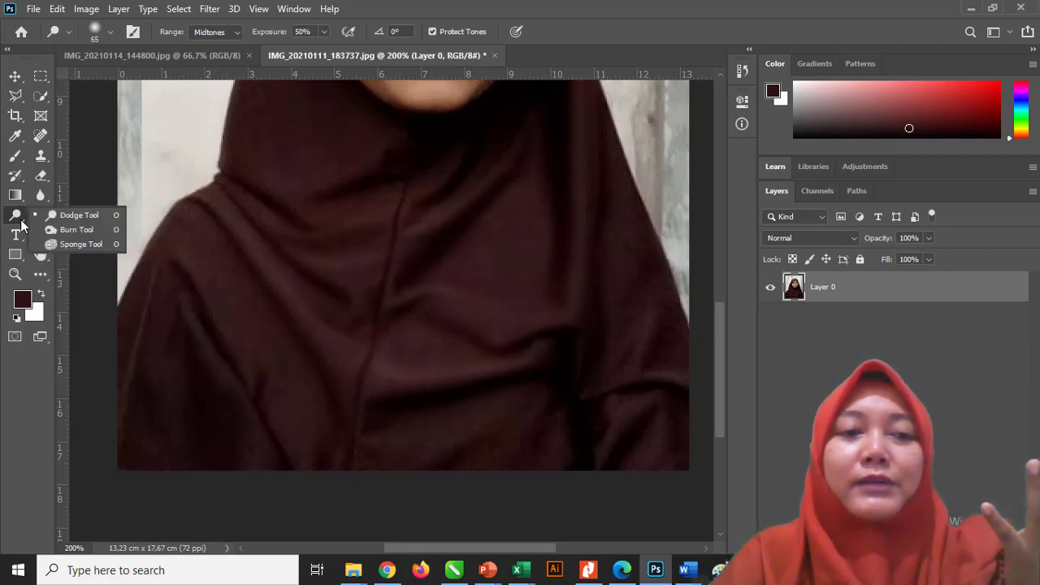
click(22, 226)
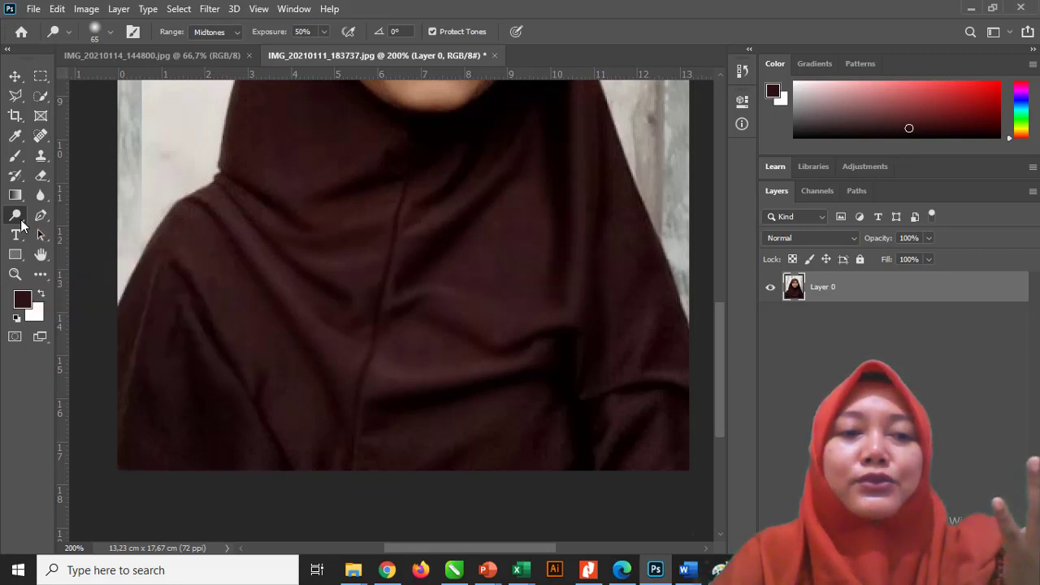
right_click(21, 225)
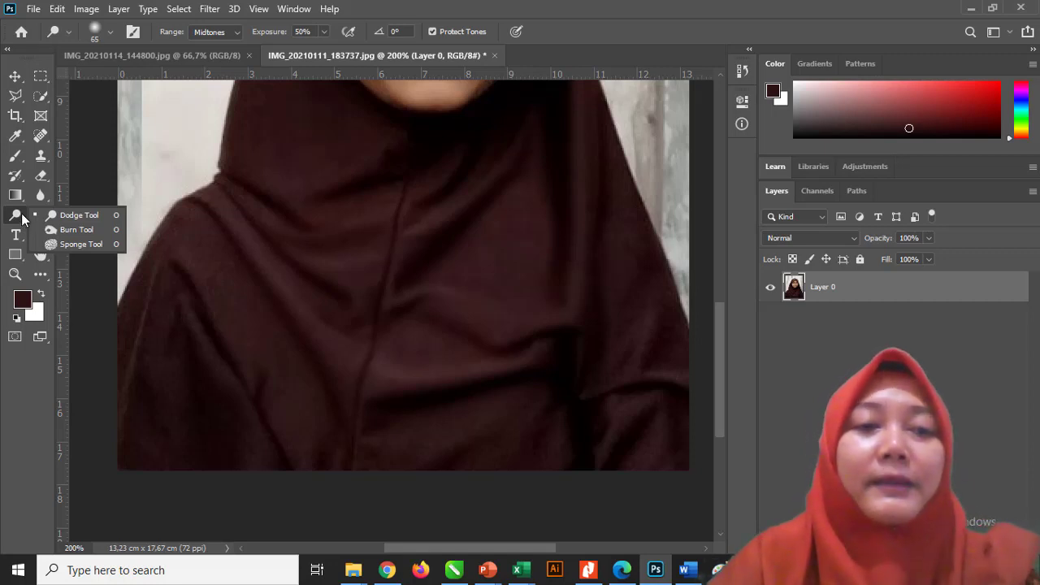
click(61, 185)
Trace a Pen Tool path from the top of the woman's head down her hijab's outer edge beside the photo's right border
click(43, 217)
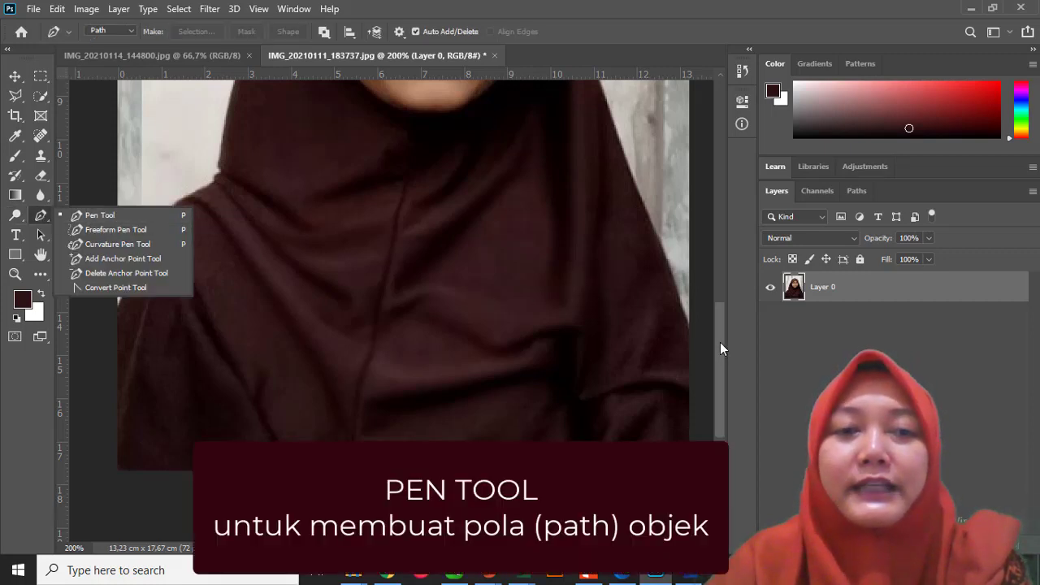
drag(720, 342, 731, 251)
click(399, 103)
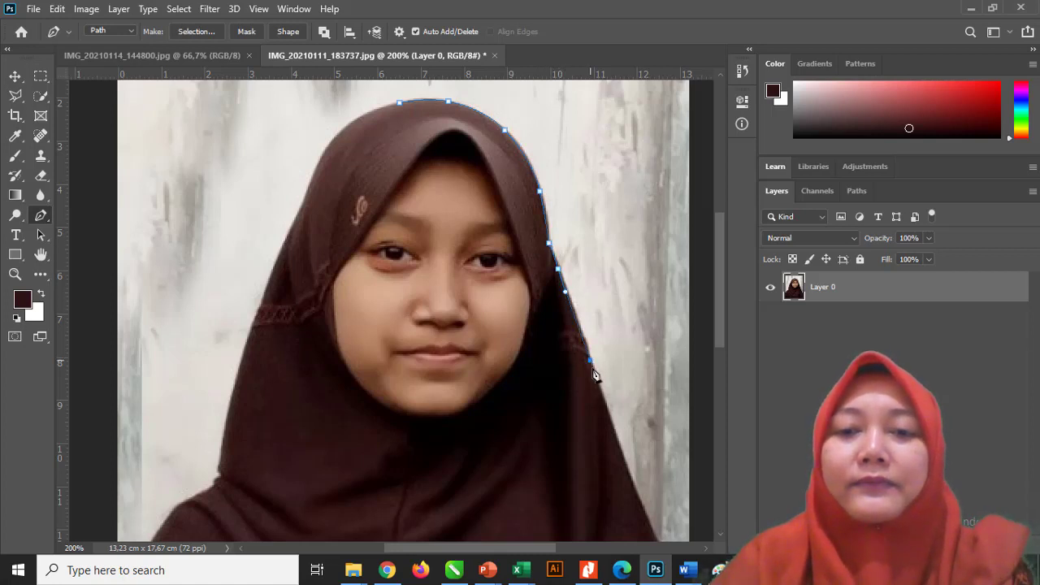
click(614, 432)
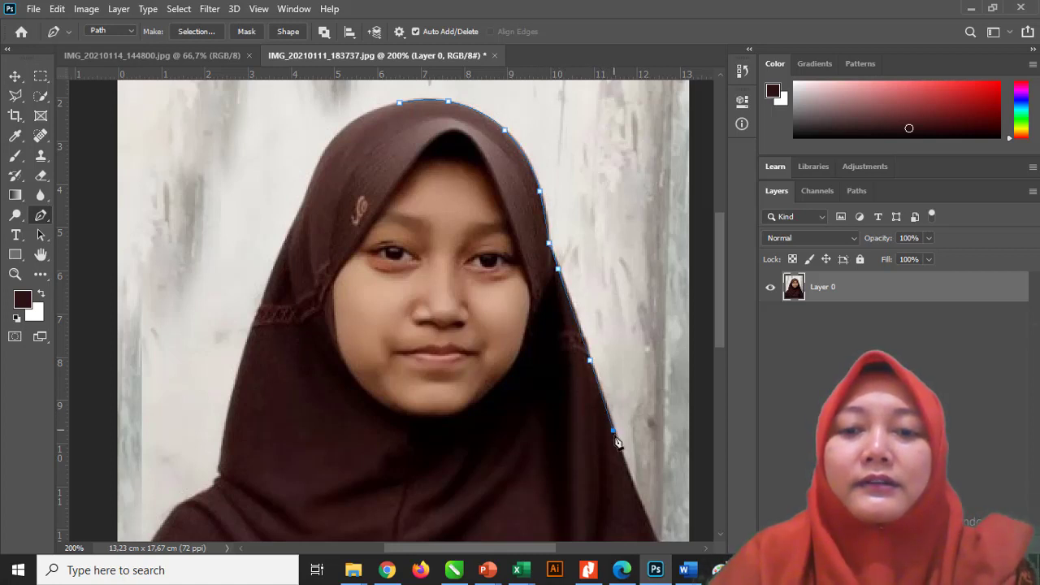
click(625, 465)
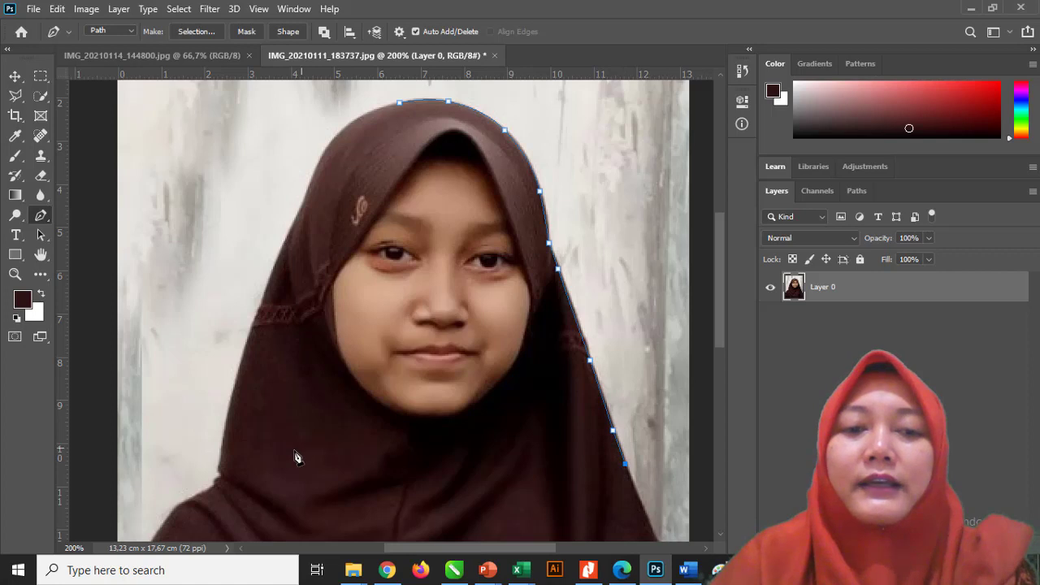
Continue the path across the chest and up the hijab's opposite edge, and close it at the starting point atop the head
click(223, 445)
click(236, 359)
click(247, 331)
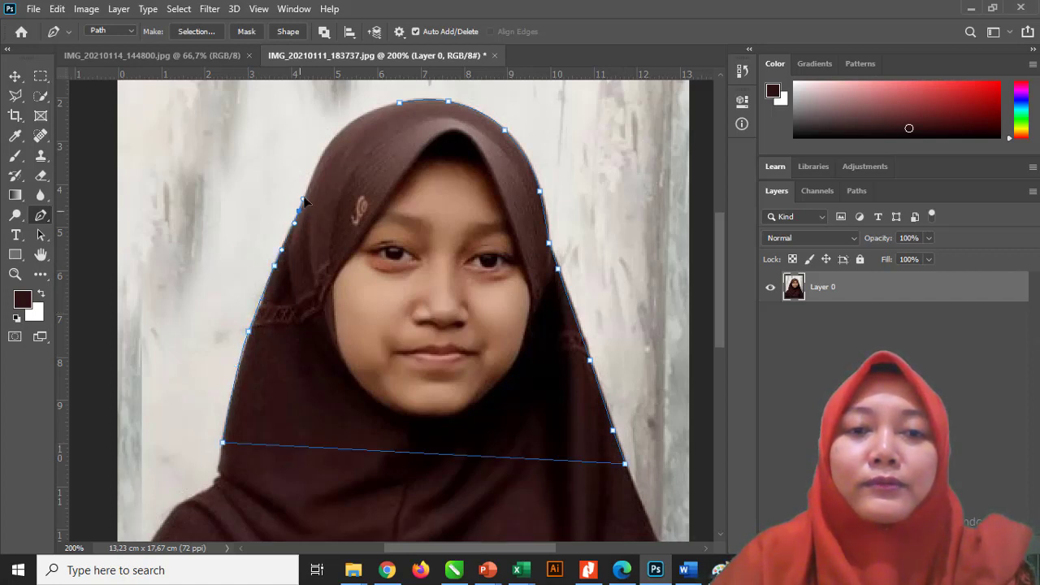
click(332, 143)
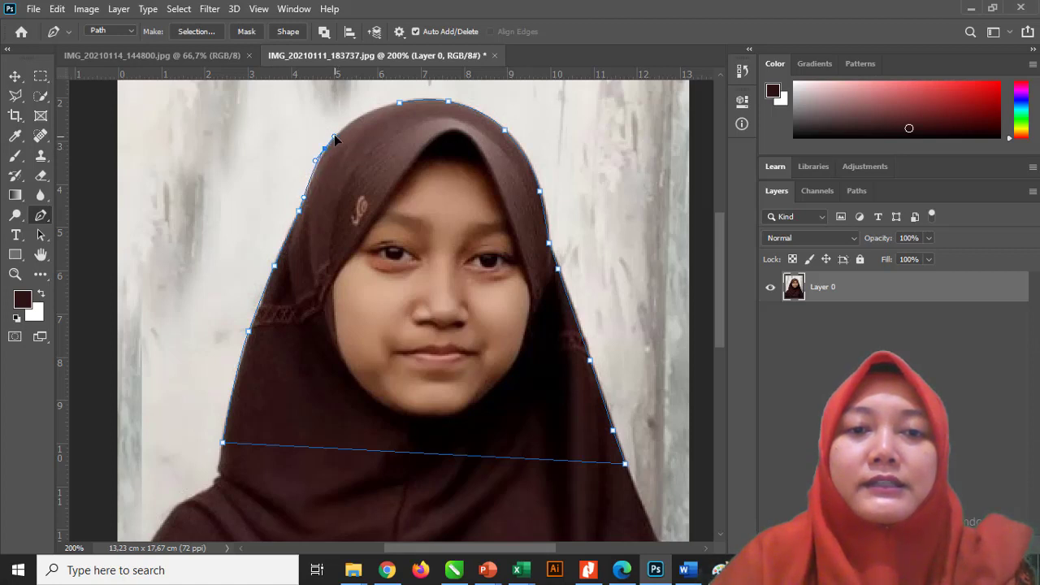
click(398, 105)
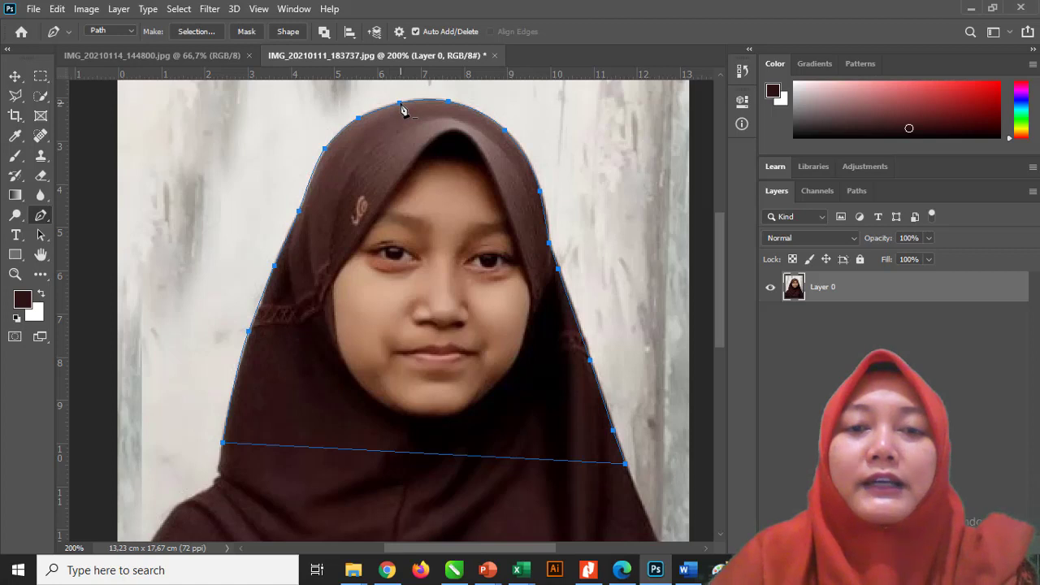
Convert the closed path into a new anti-aliased selection with a feather radius of 0 pixels
right_click(401, 110)
click(445, 192)
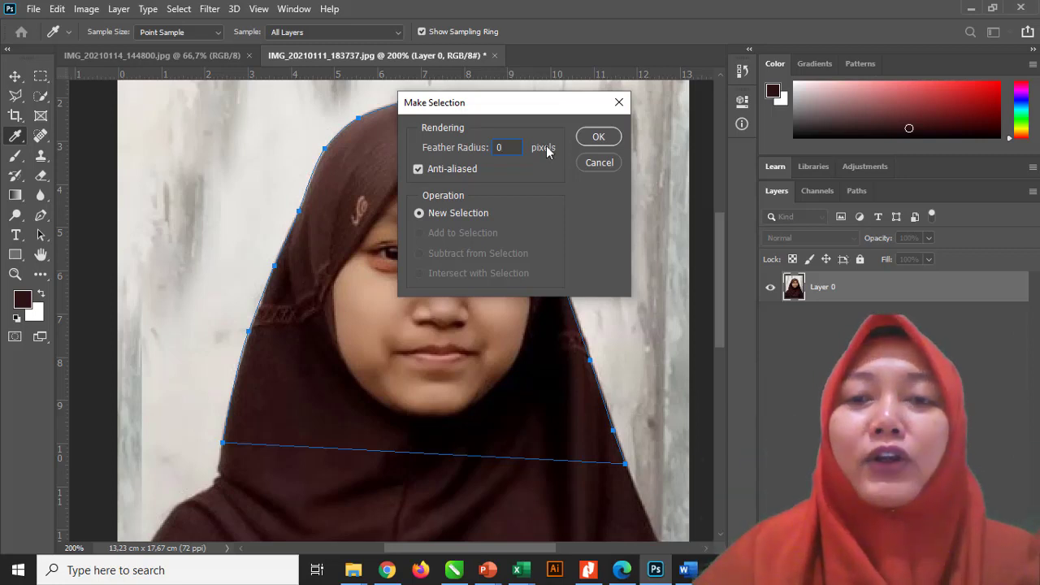
click(594, 138)
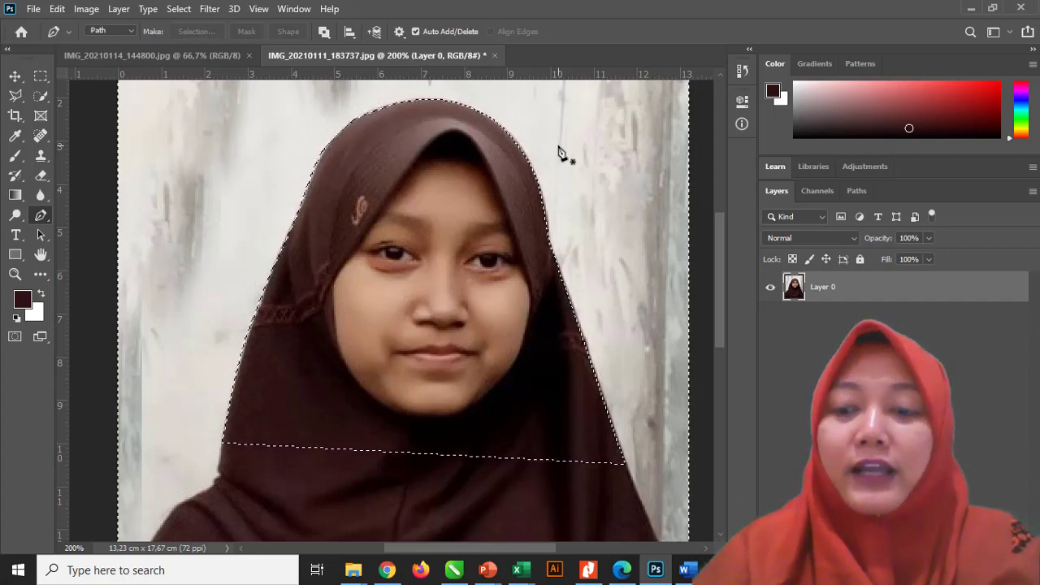
Delete everything outside the traced head using the inverted selection, and deselect
key(ctrl+shift+i)
key(Delete)
key(ctrl+d)
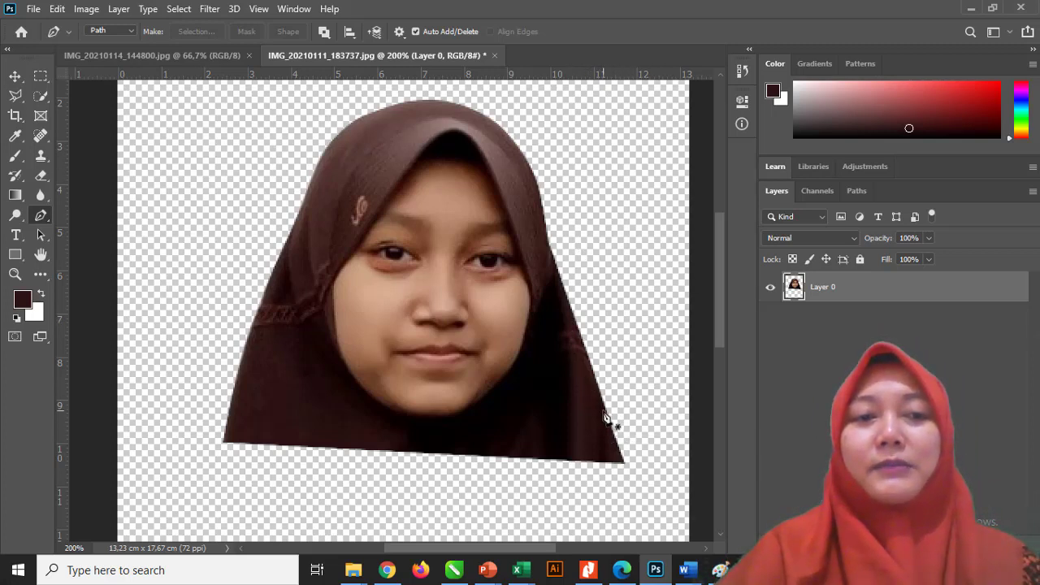
Undo the background deletion, clear the selection, and display the document's work path
key(ctrl+Return)
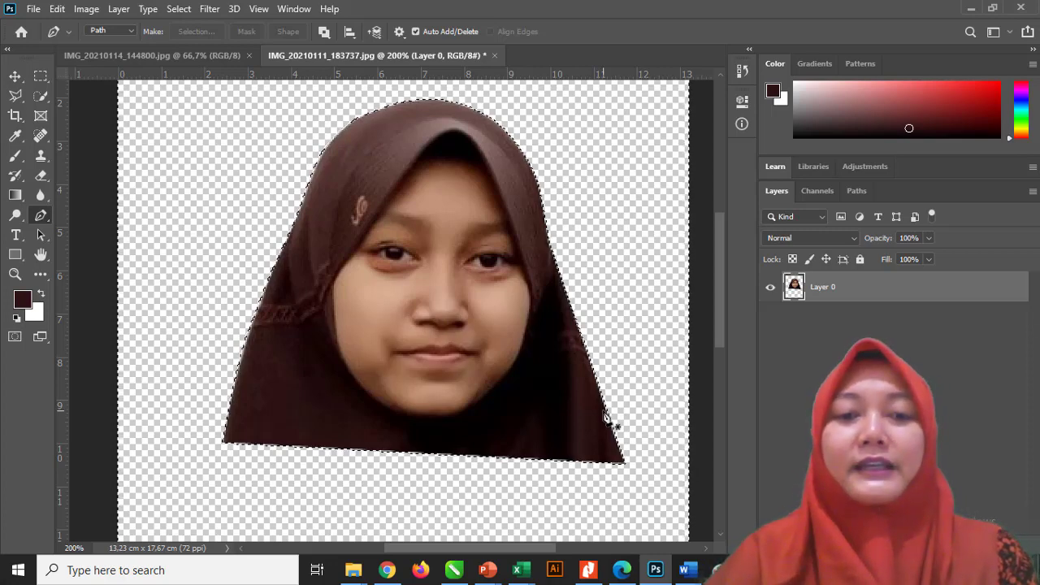
key(ctrl+z)
key(ctrl+d)
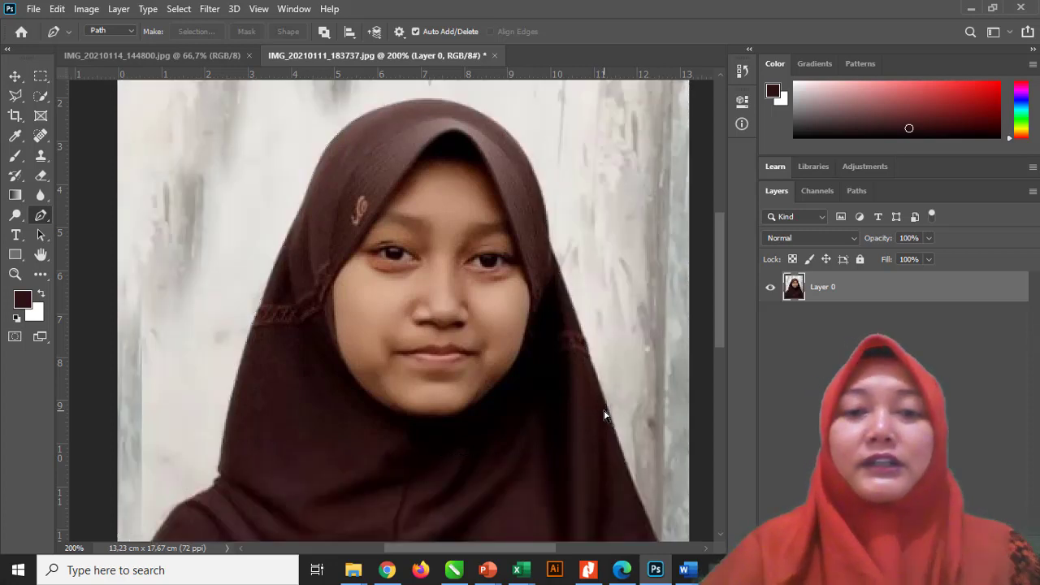
click(854, 191)
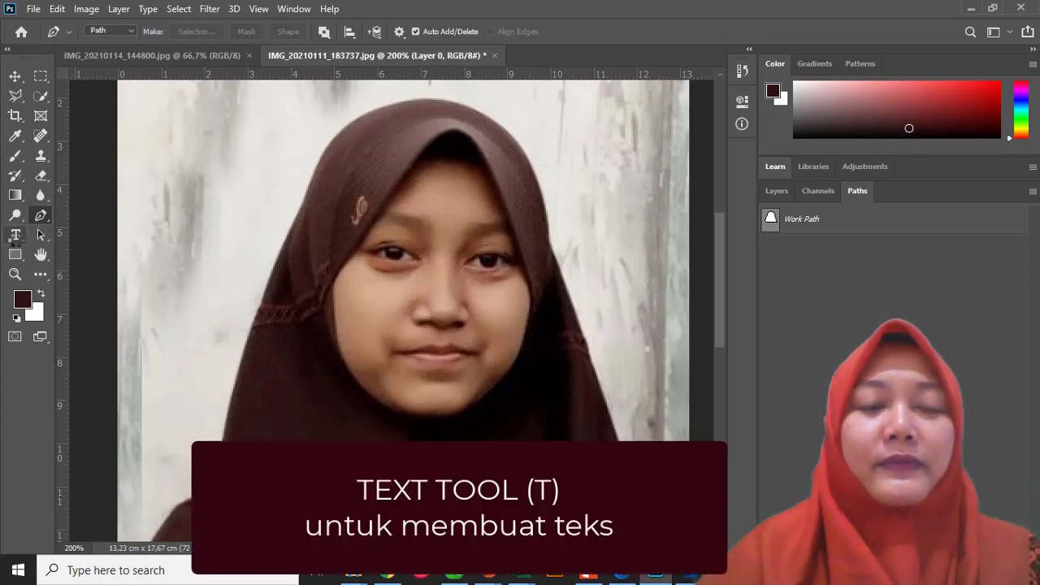
Add a line of text with a person's name on the wall beside the woman's head and show the available fonts
click(16, 235)
click(236, 223)
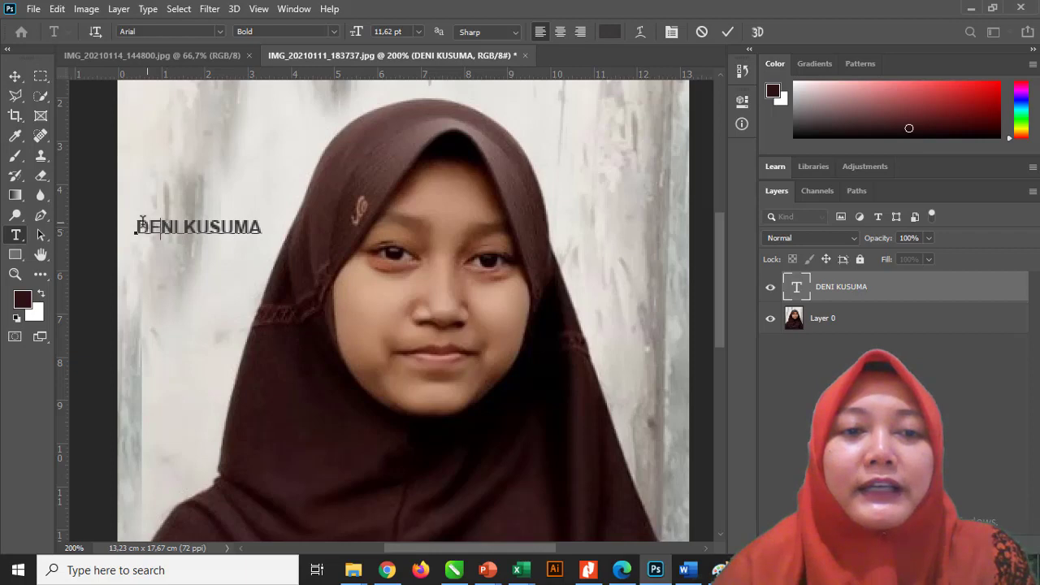
drag(143, 224, 261, 227)
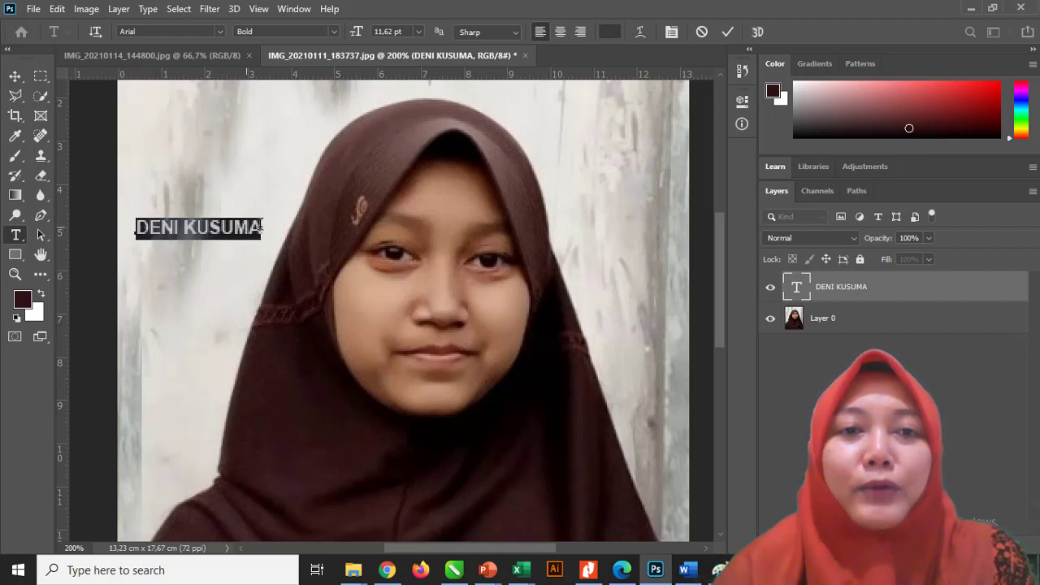
click(221, 32)
click(220, 32)
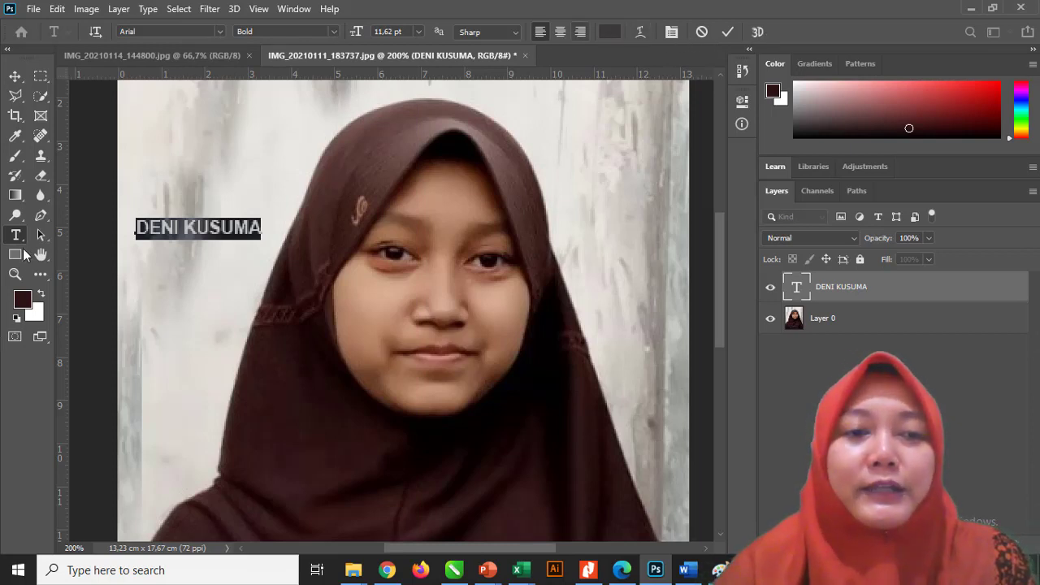
Switch to the Path Selection Tool, then show the shape tools grouped with the Rectangle Tool
click(41, 234)
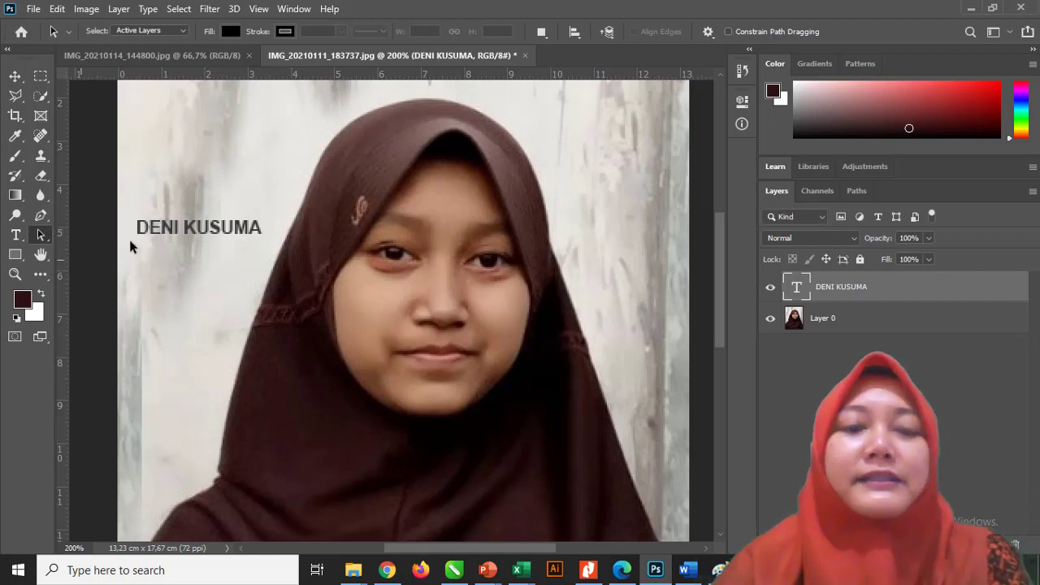
click(15, 259)
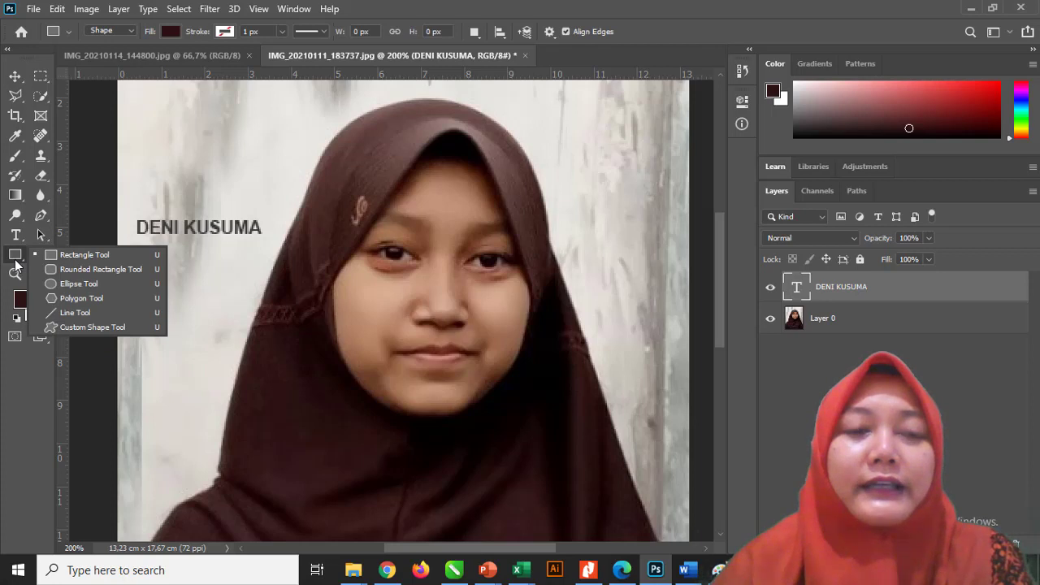
click(24, 257)
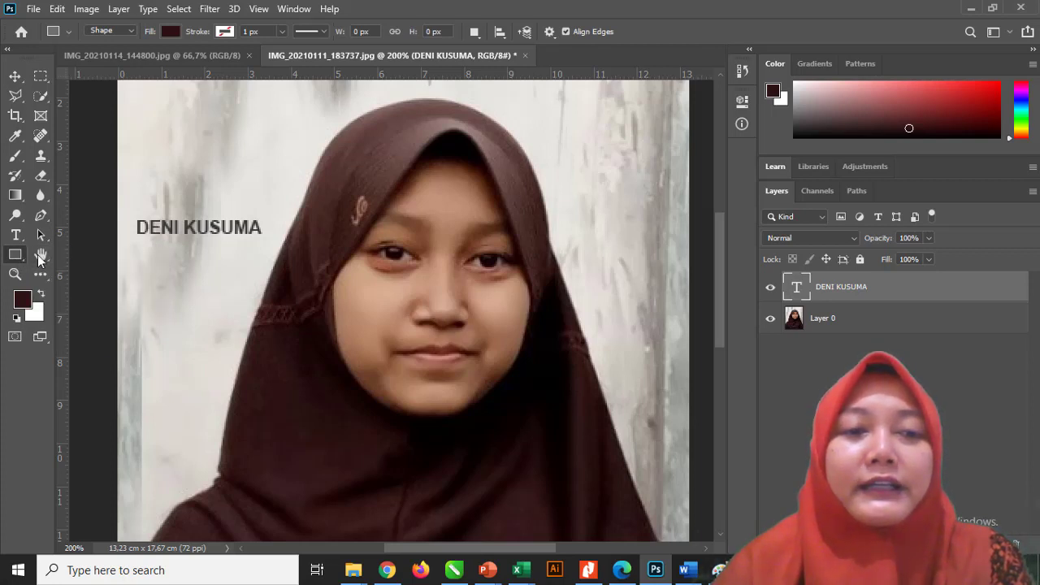
Demonstrate panning the canvas with the Hand Tool and zooming in and out, and select the Zoom Tool
click(42, 256)
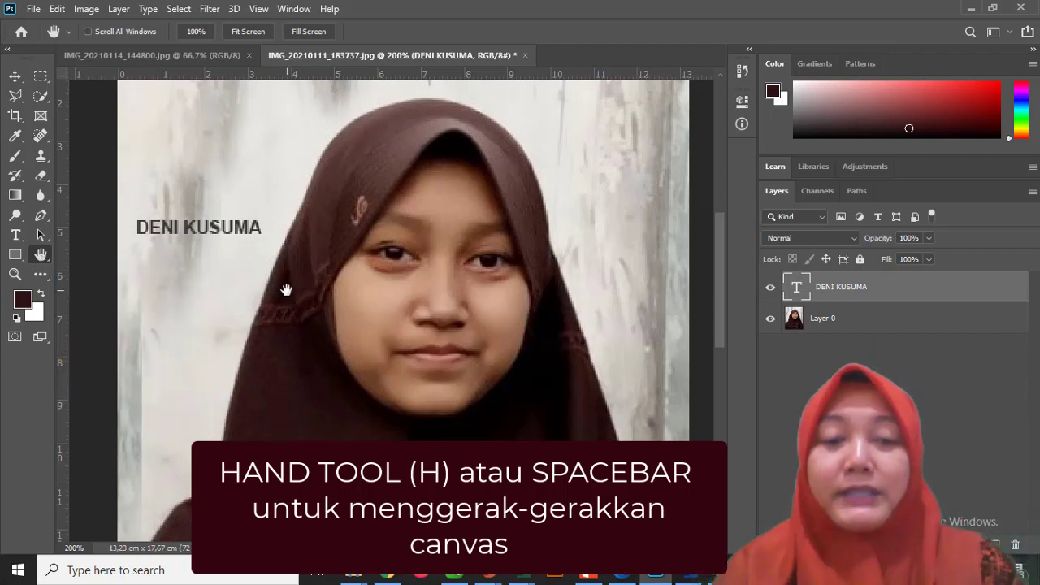
drag(312, 284, 308, 355)
key(ctrl+plus)
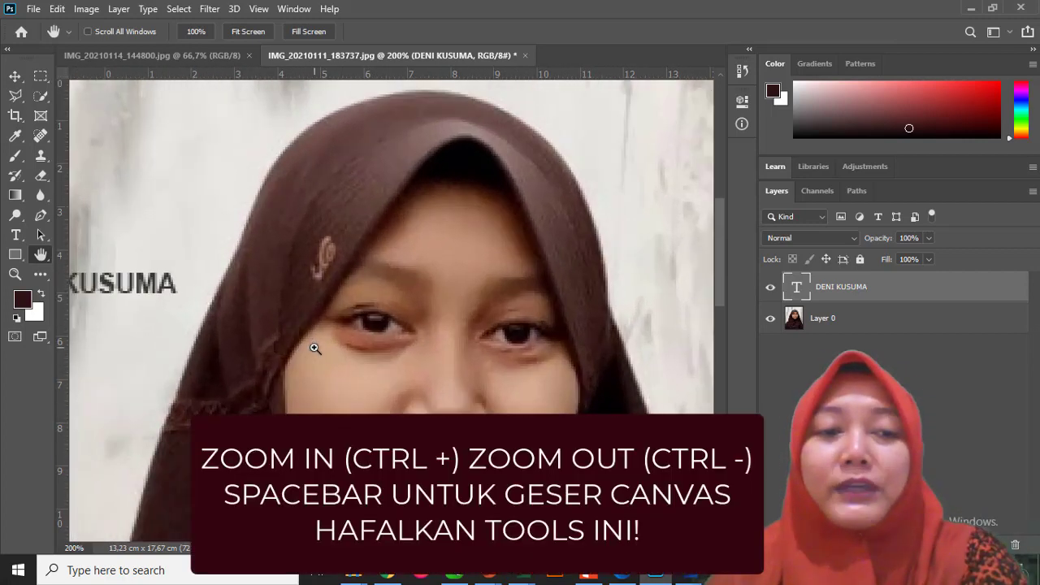
key(ctrl+plus)
key(ctrl+minus)
key(ctrl+minus)
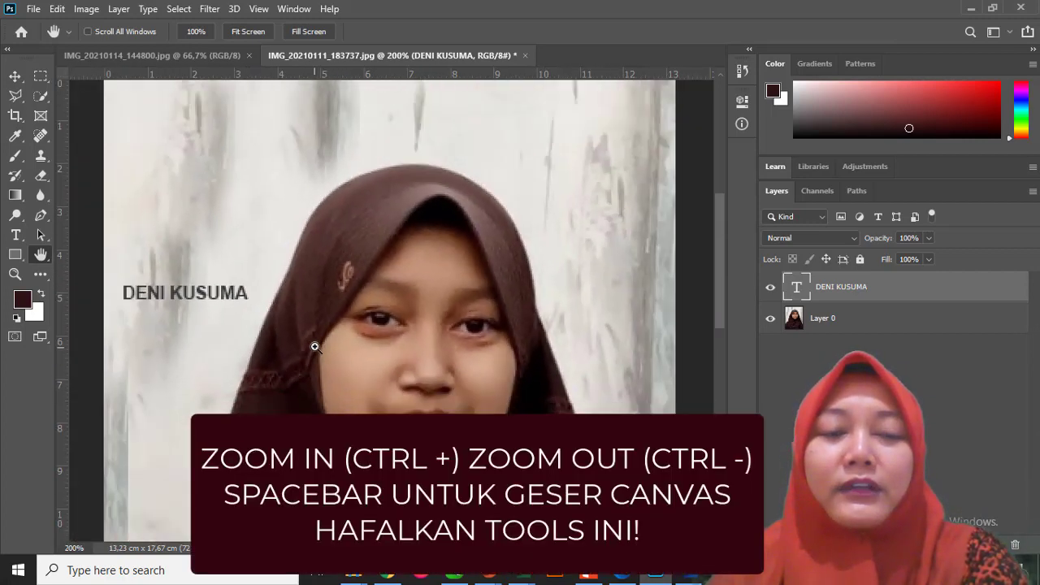
drag(180, 201, 383, 272)
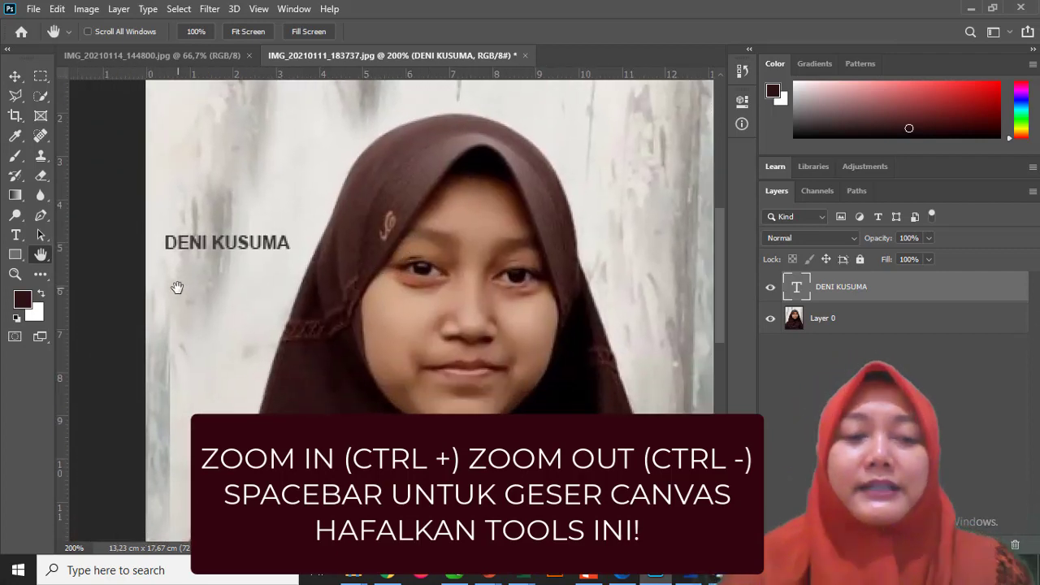
click(15, 275)
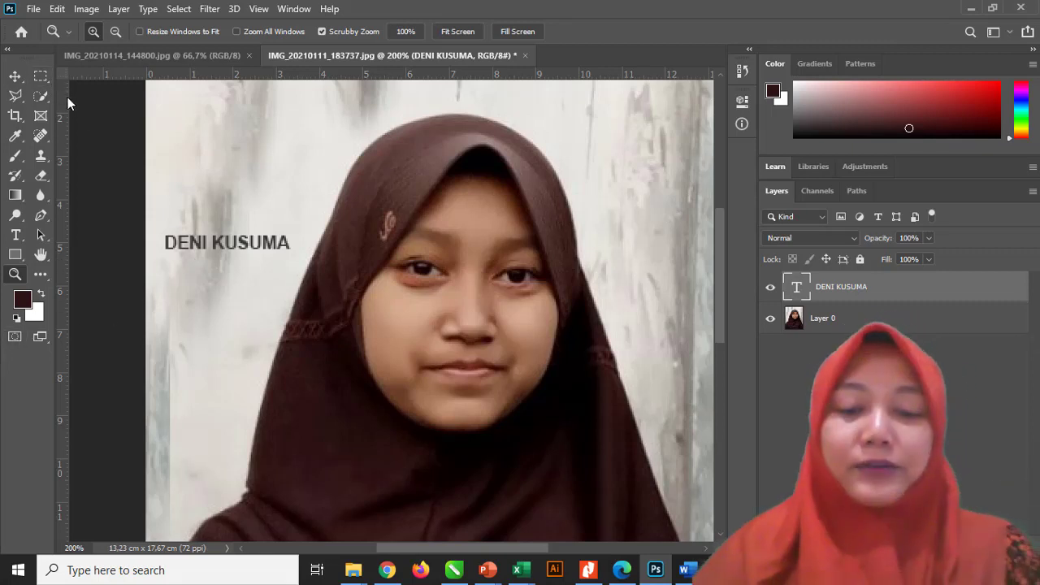
Switch to the Move Tool and delete the text layer holding the person's name
key(v)
click(183, 254)
click(181, 248)
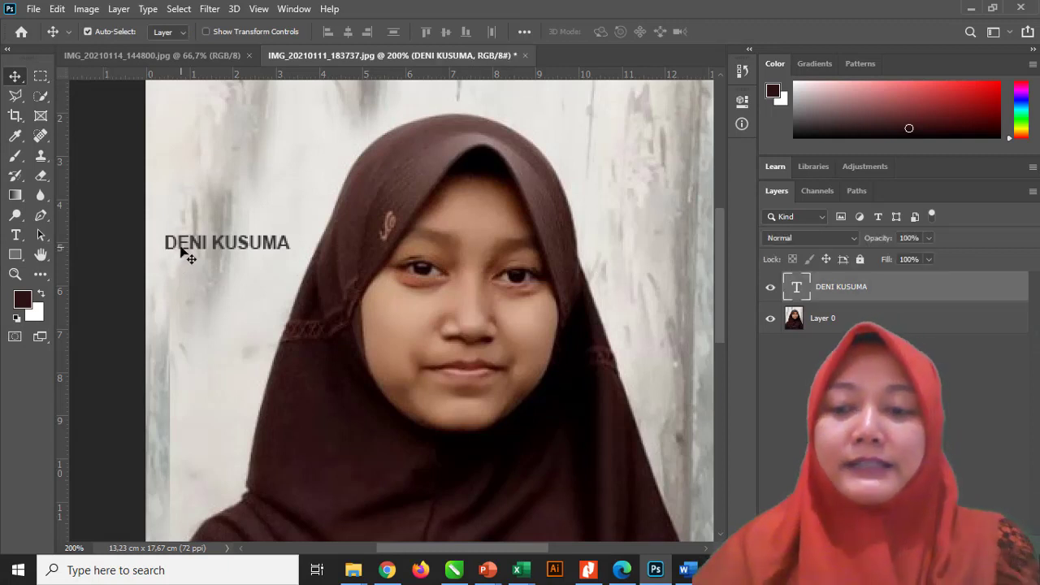
drag(917, 295, 1022, 538)
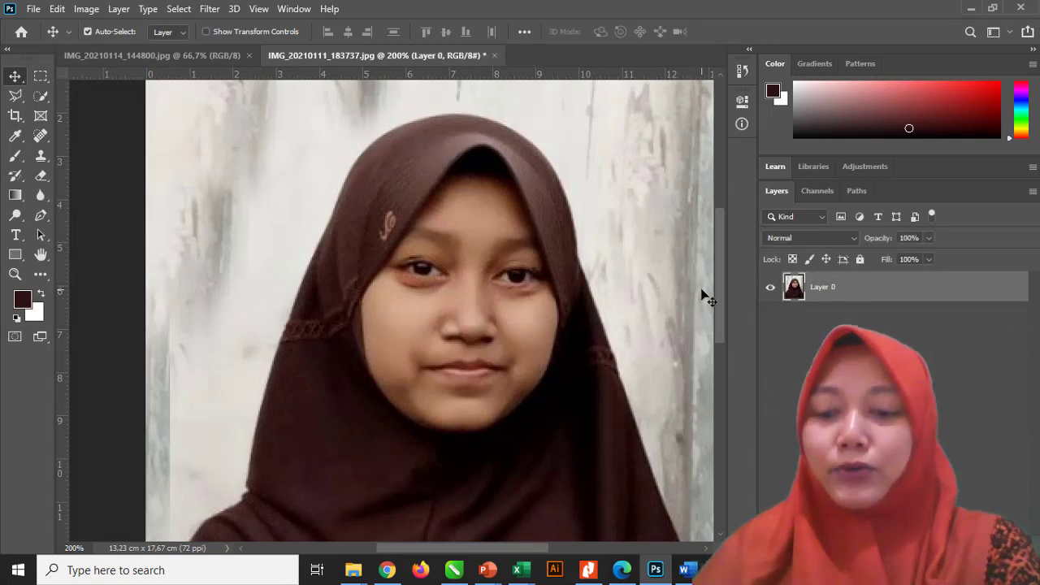
key(ctrl+minus)
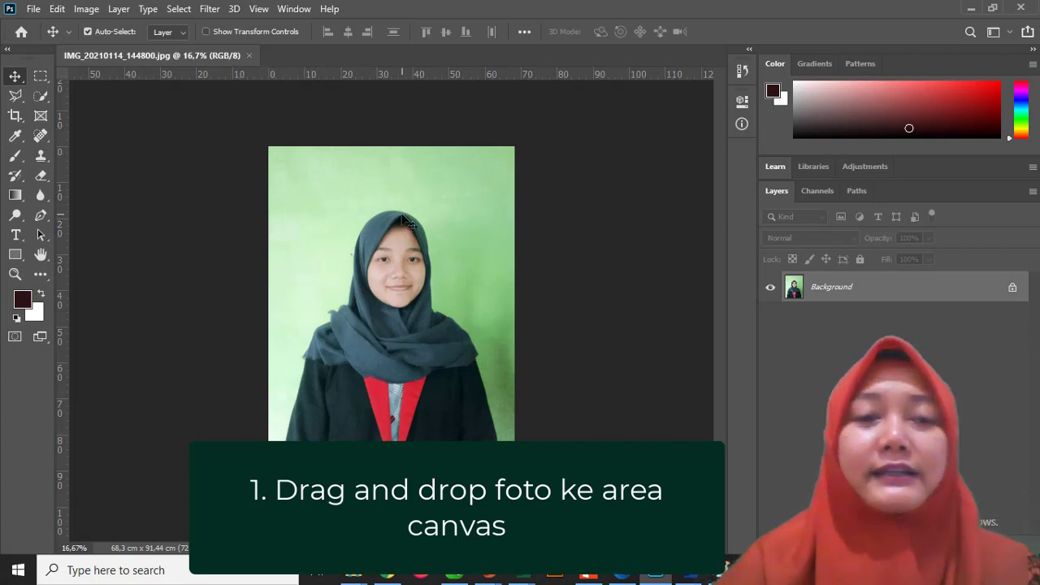
Activate the Crop Tool with a 3 : 4 aspect ratio for the green-background portrait
click(14, 117)
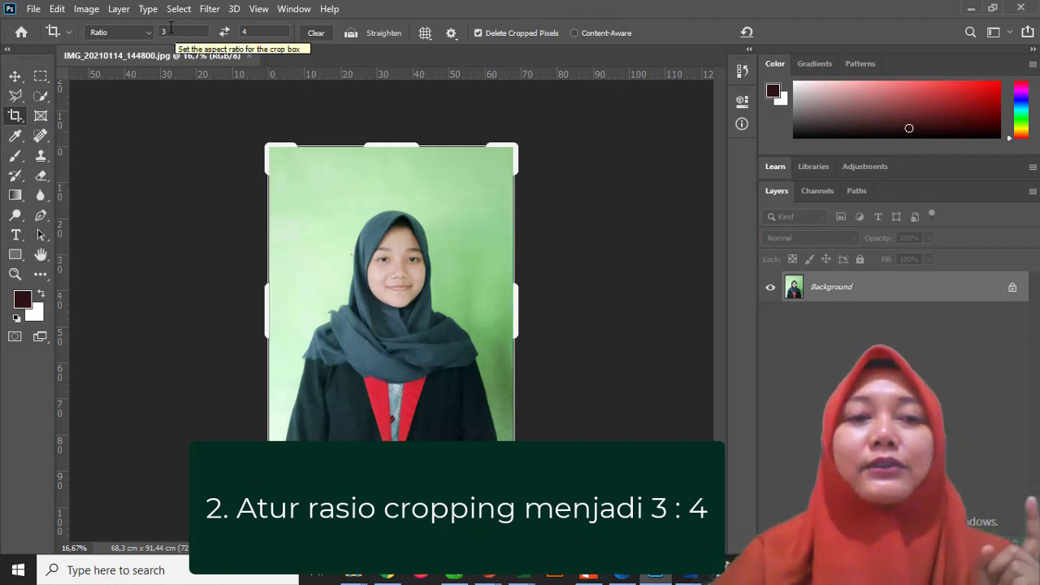
click(171, 30)
key(Tab)
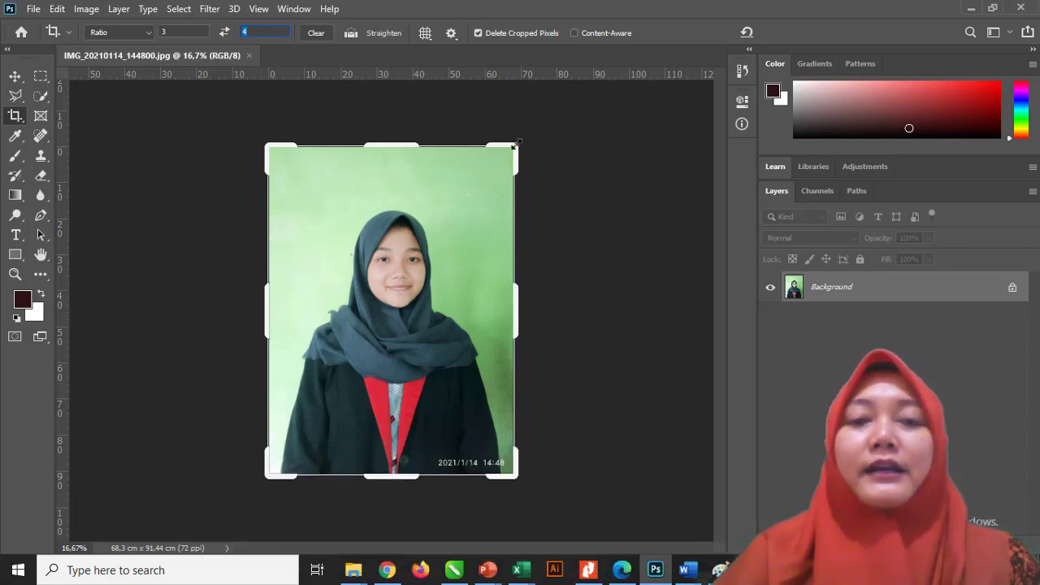
Crop the portrait to about 51 × 69 cm, framing the head and upper body and excluding the date stamp
drag(515, 144, 438, 219)
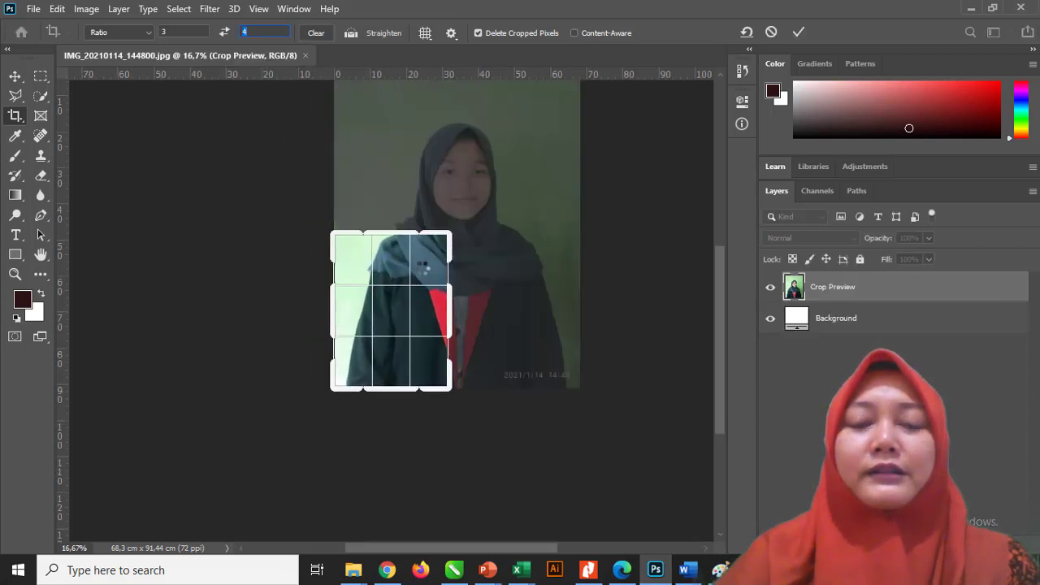
drag(423, 265, 358, 383)
drag(448, 233, 464, 215)
drag(439, 247, 477, 197)
drag(452, 232, 485, 186)
drag(462, 221, 469, 207)
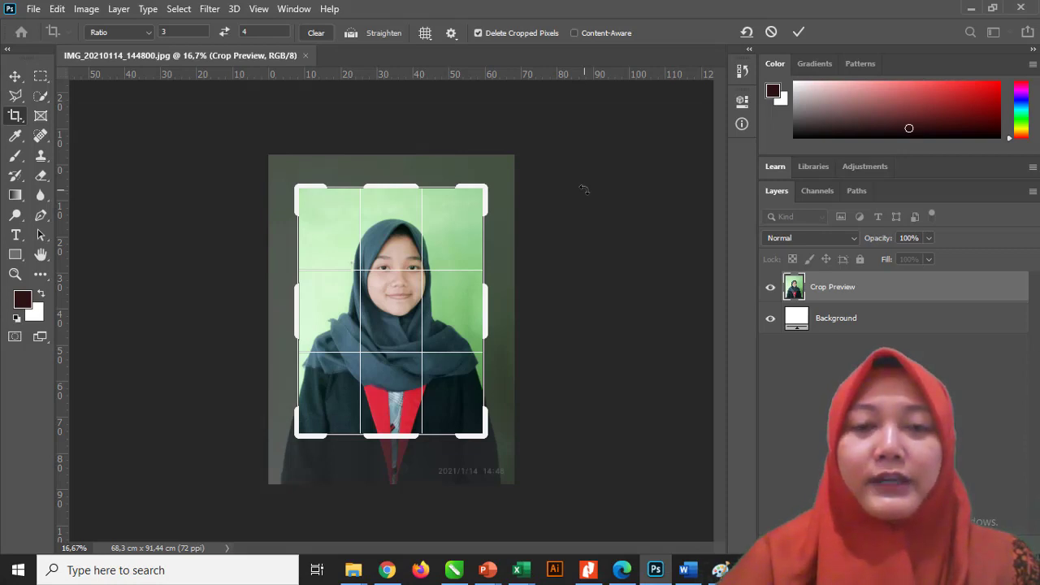
key(Return)
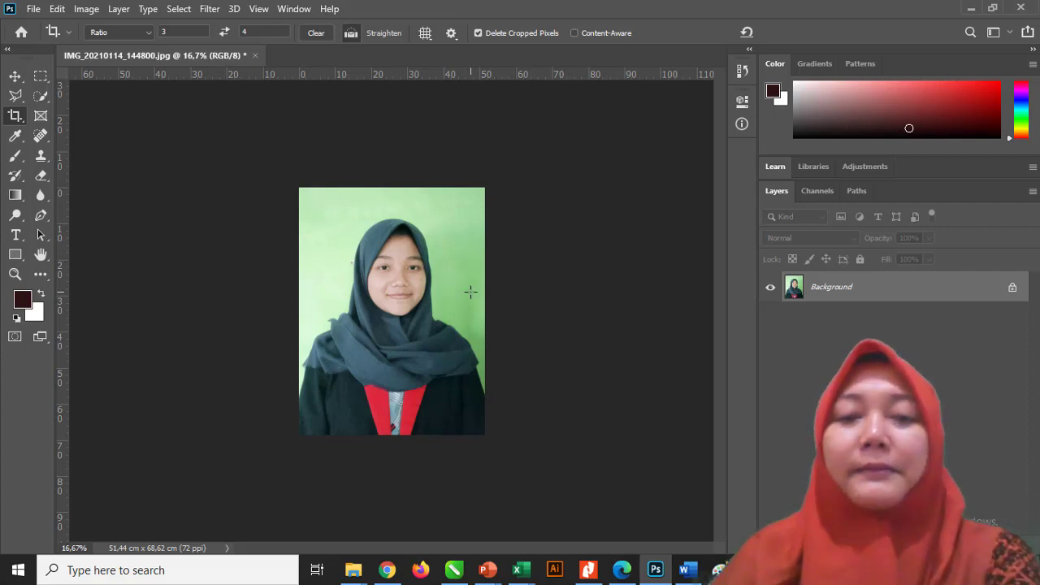
Convert the portrait's locked Background into a regular editable layer, keeping the suggested name
key(ctrl+plus)
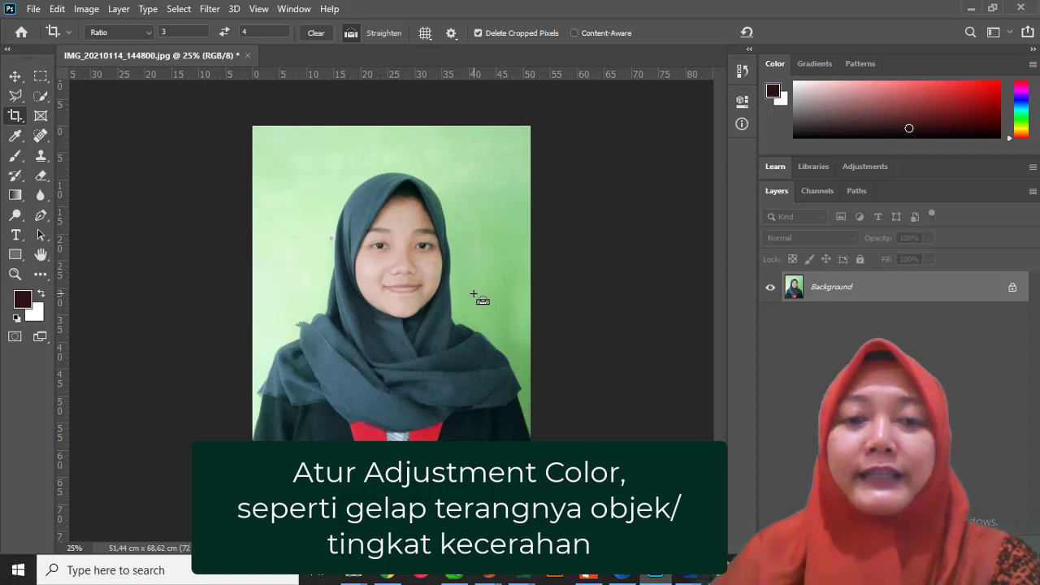
key(ctrl+plus)
key(ctrl+minus)
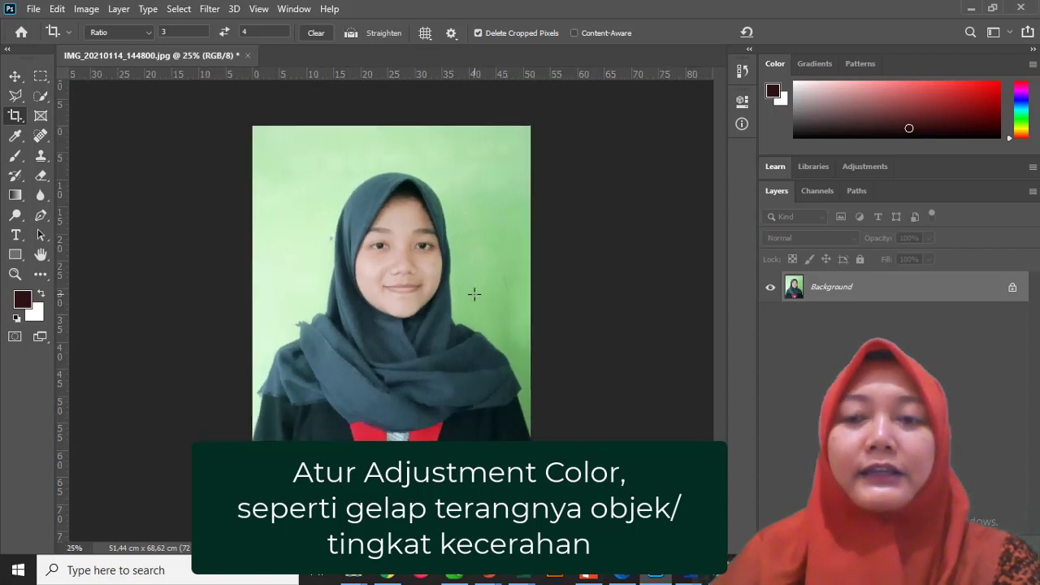
double_click(905, 288)
click(650, 160)
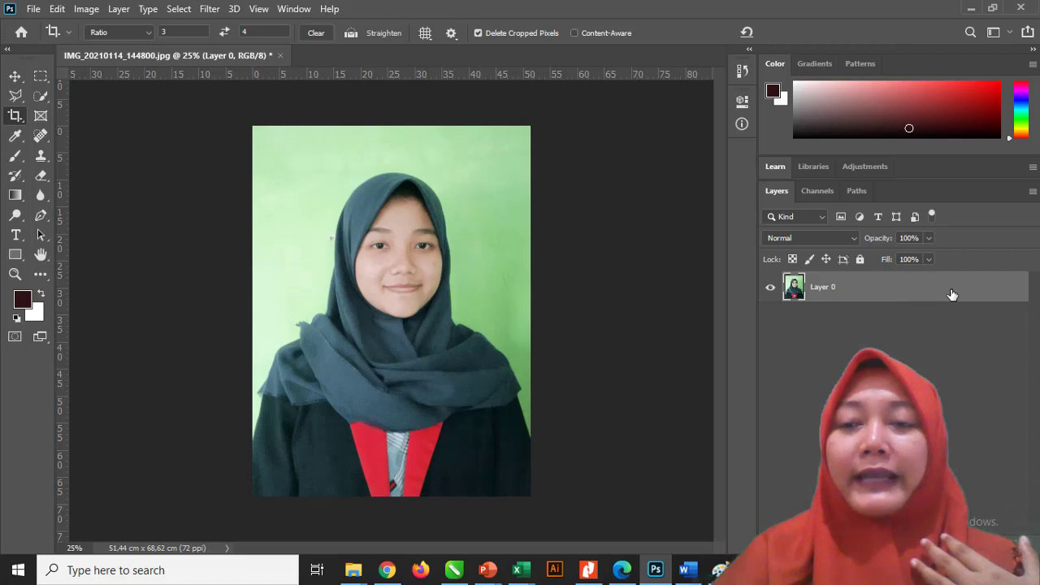
Rename the portrait layer to FOTO ASLI
double_click(826, 287)
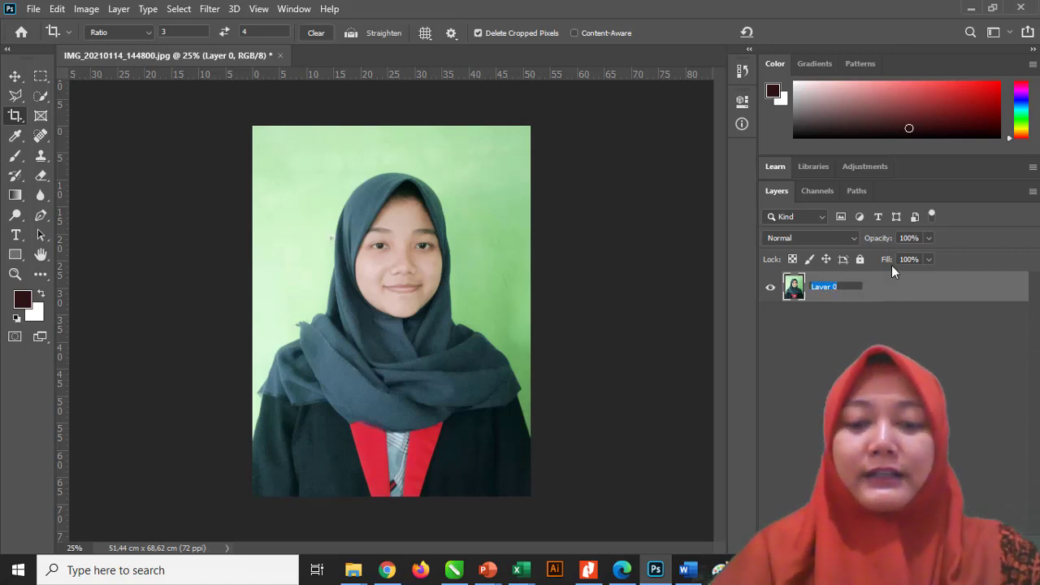
text(FOTO ASLI)
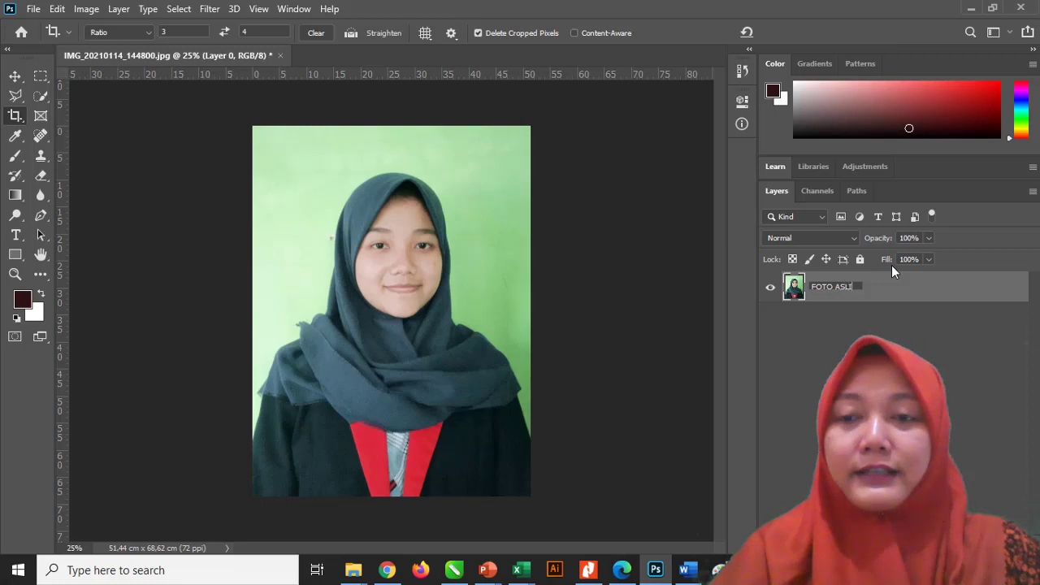
key(Return)
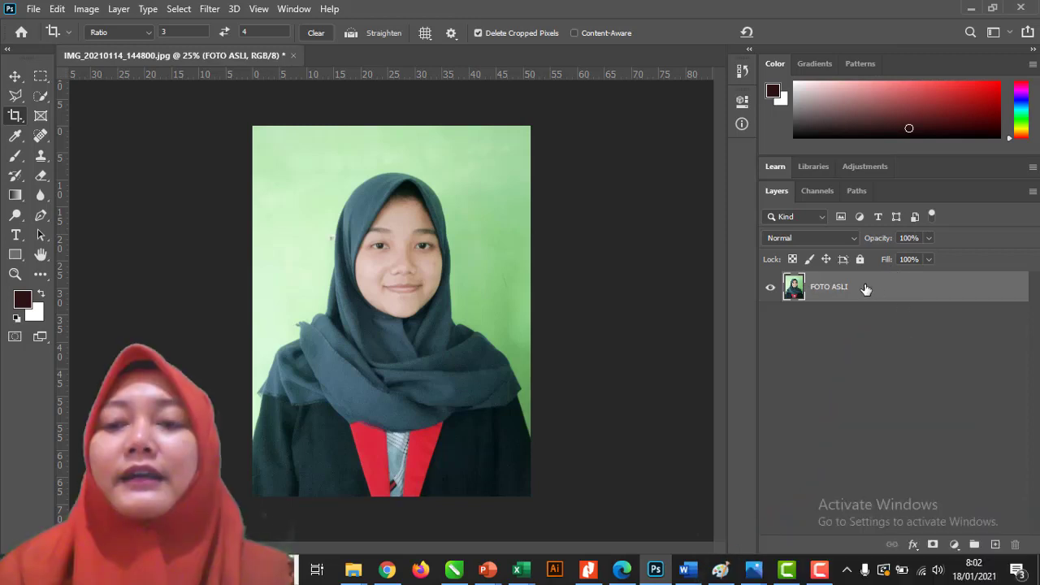
double_click(839, 288)
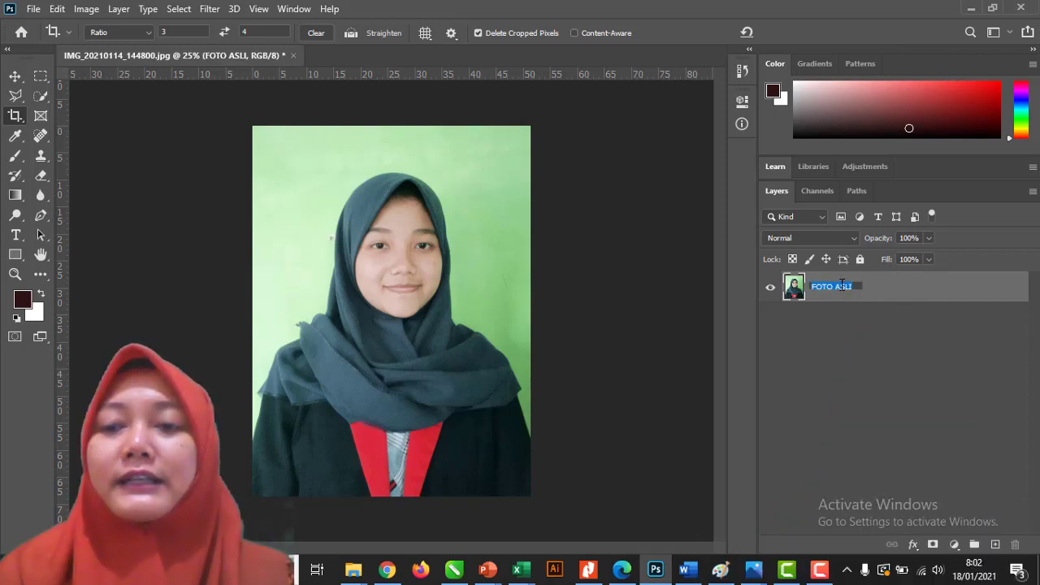
click(922, 295)
Duplicate the FOTO ASLI layer and name the copy FOTO EDIT
drag(935, 291, 998, 550)
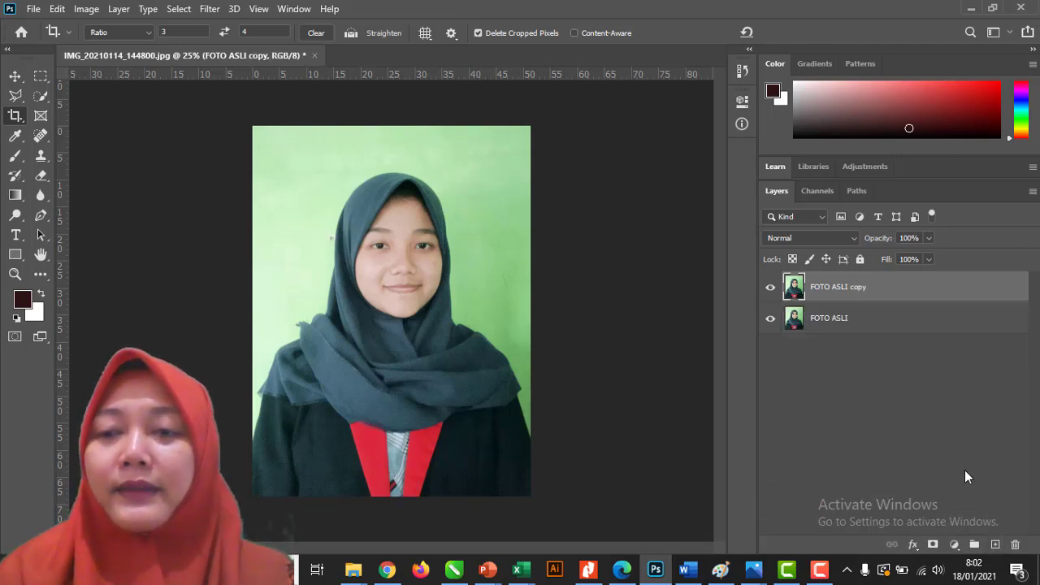
double_click(863, 286)
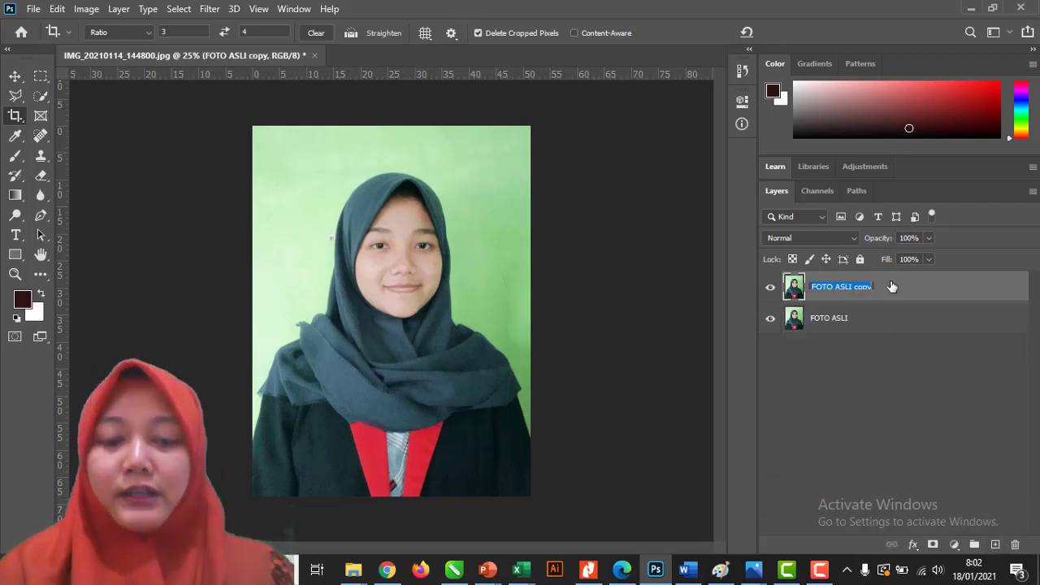
text(FOTO EDIT)
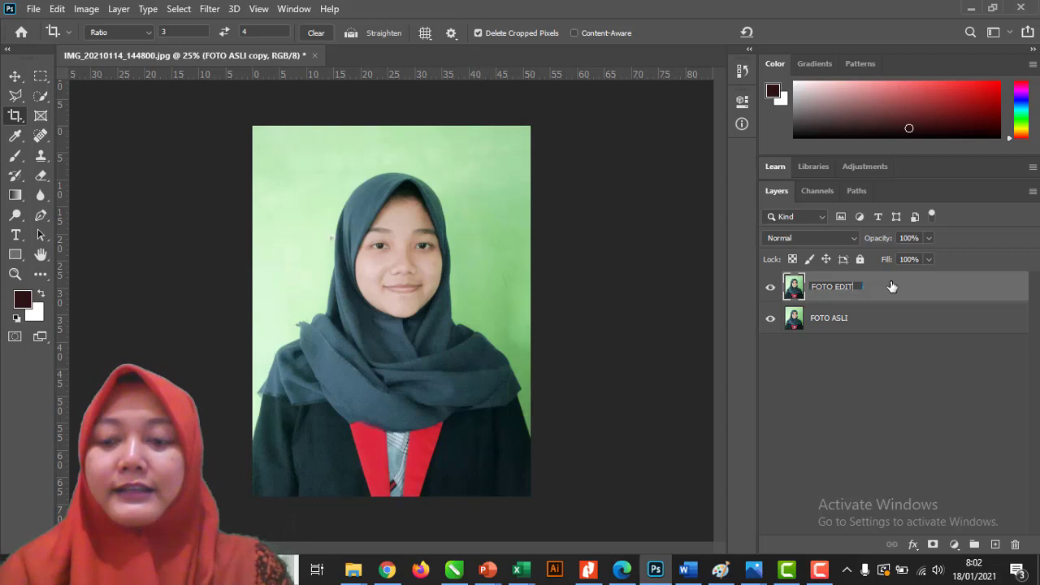
key(Return)
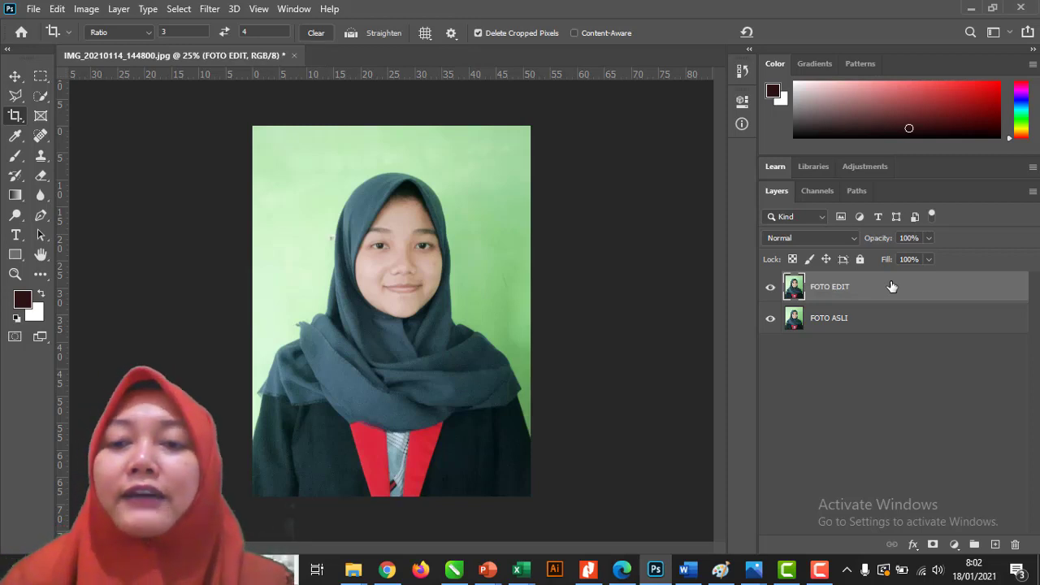
Hide the FOTO ASLI layer and make FOTO EDIT the active layer
click(771, 321)
click(767, 322)
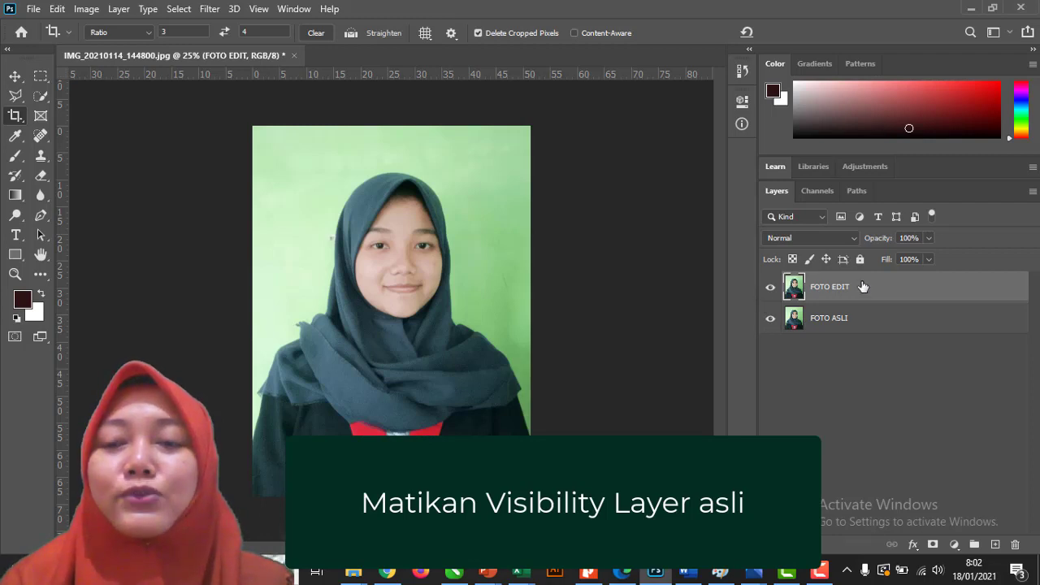
click(867, 323)
click(864, 294)
click(821, 320)
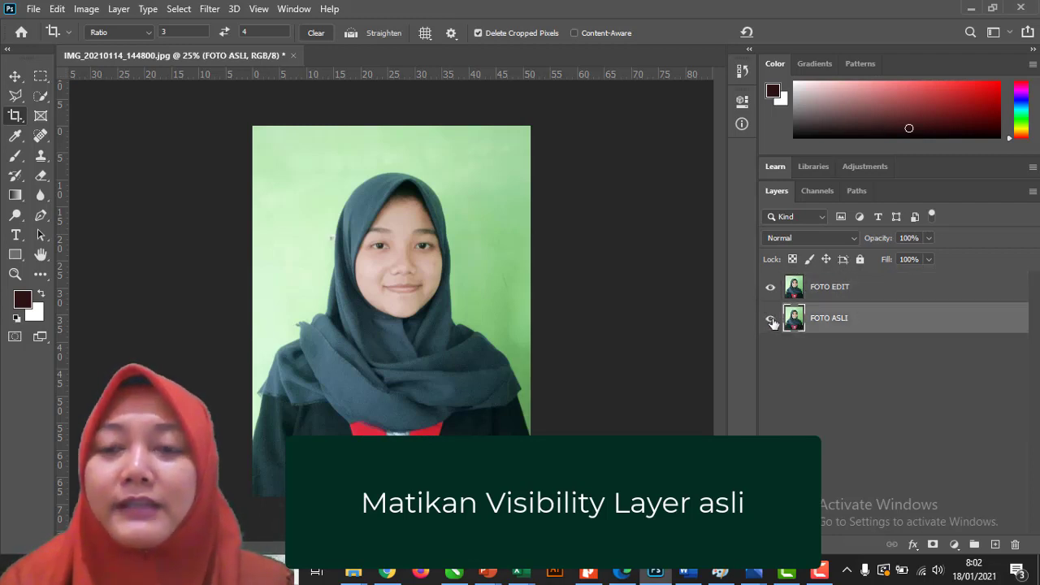
click(772, 322)
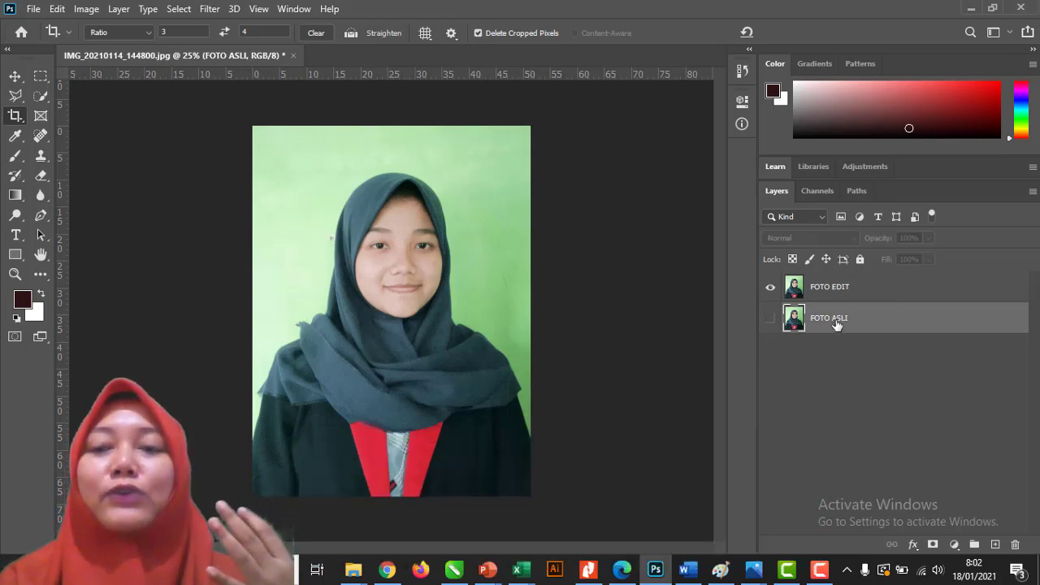
click(861, 291)
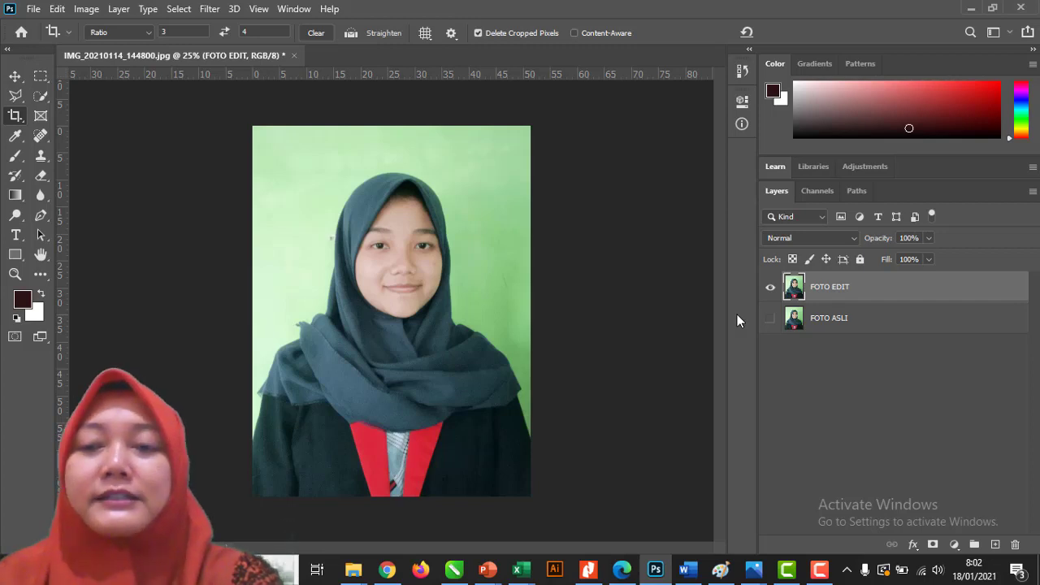
Examine the face, skin and background of the FOTO EDIT portrait at several magnifications up to 100%
key(ctrl+plus)
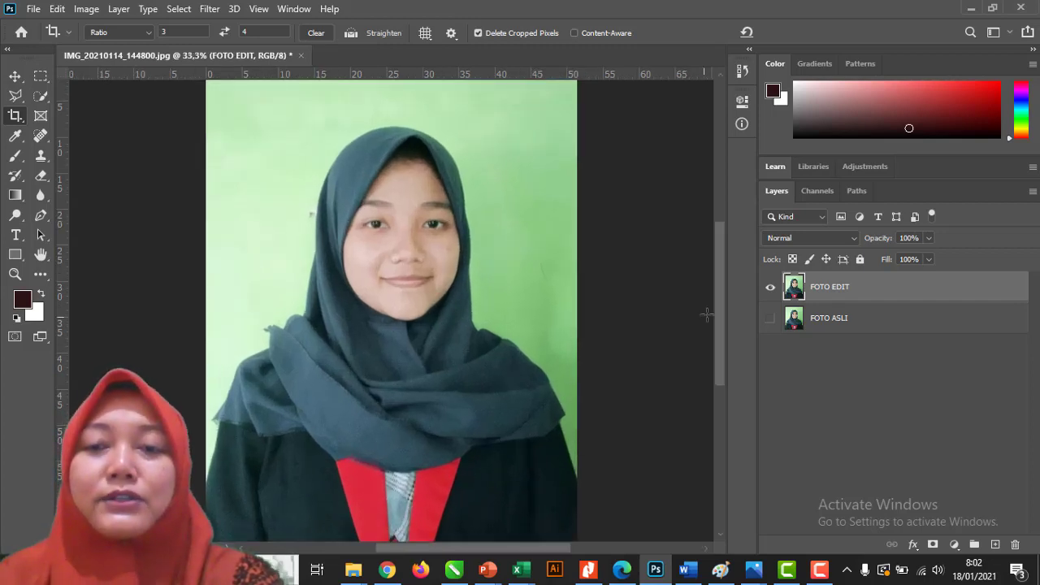
key(ctrl+plus)
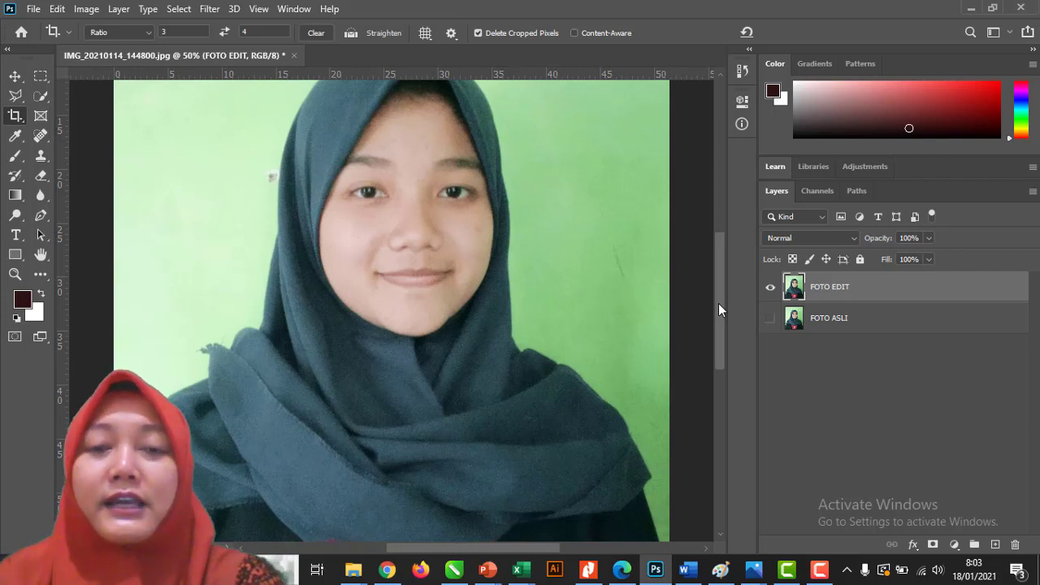
key(ctrl+minus)
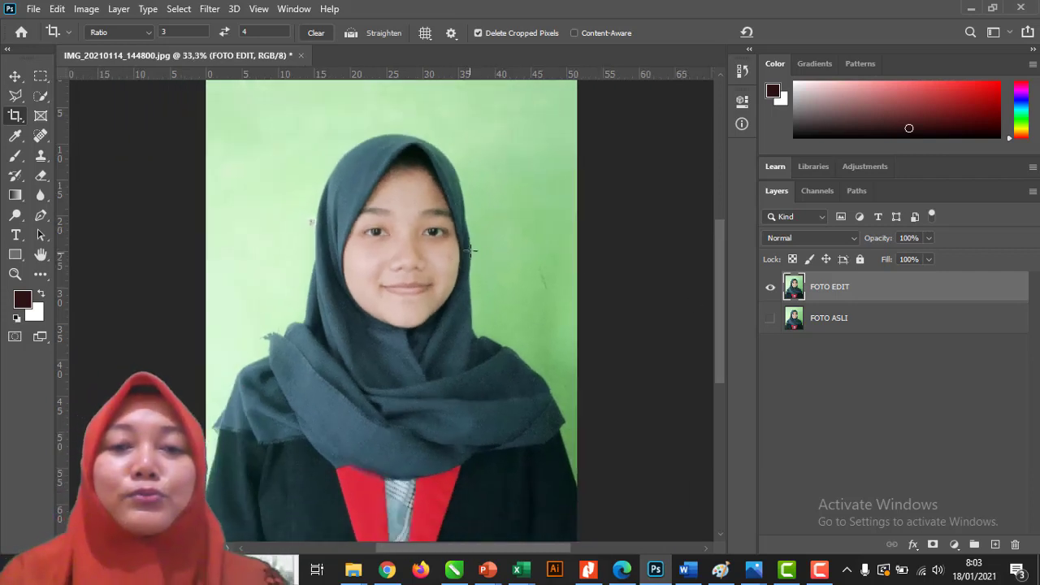
key(ctrl+plus)
key(ctrl+plus)
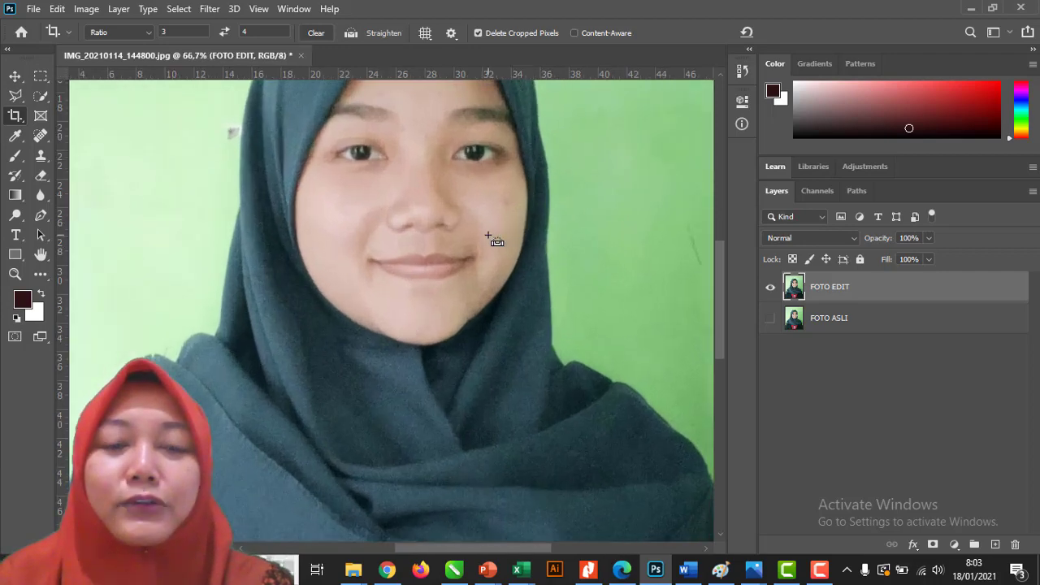
key(ctrl+plus)
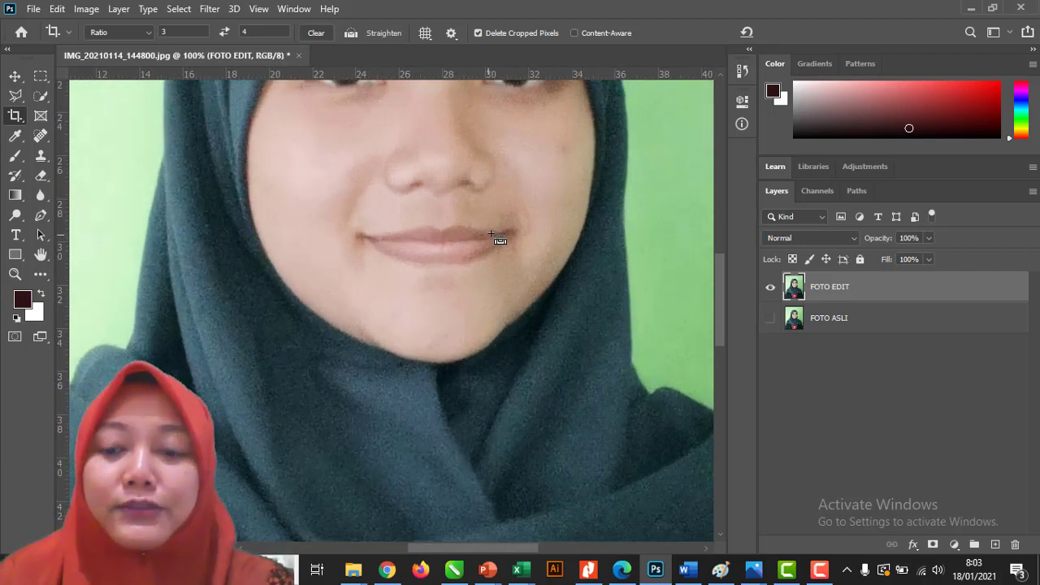
key(ctrl+minus)
key(ctrl+minus)
key(ctrl+minus)
key(ctrl+minus)
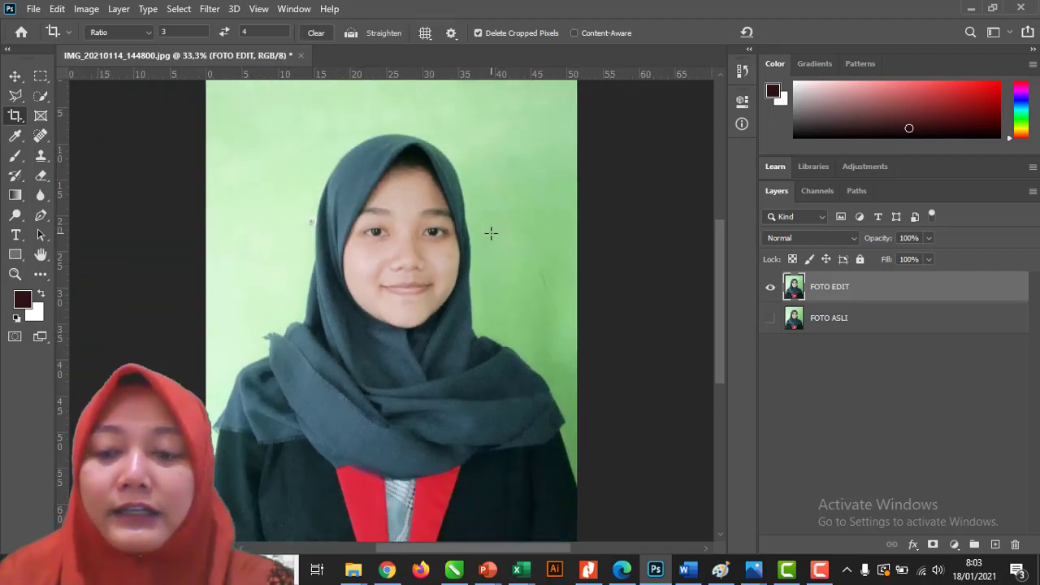
key(ctrl+plus)
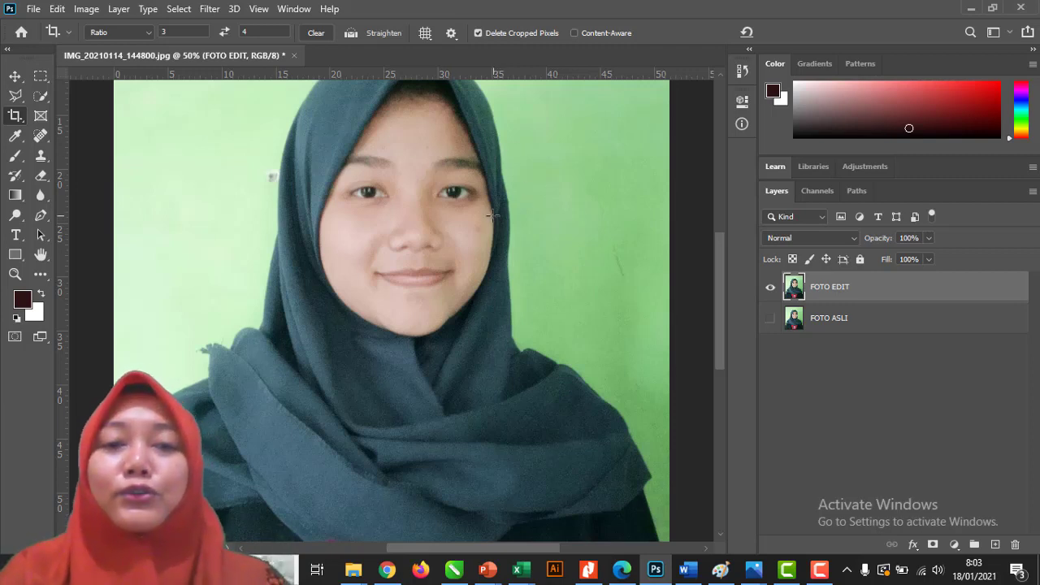
key(ctrl+minus)
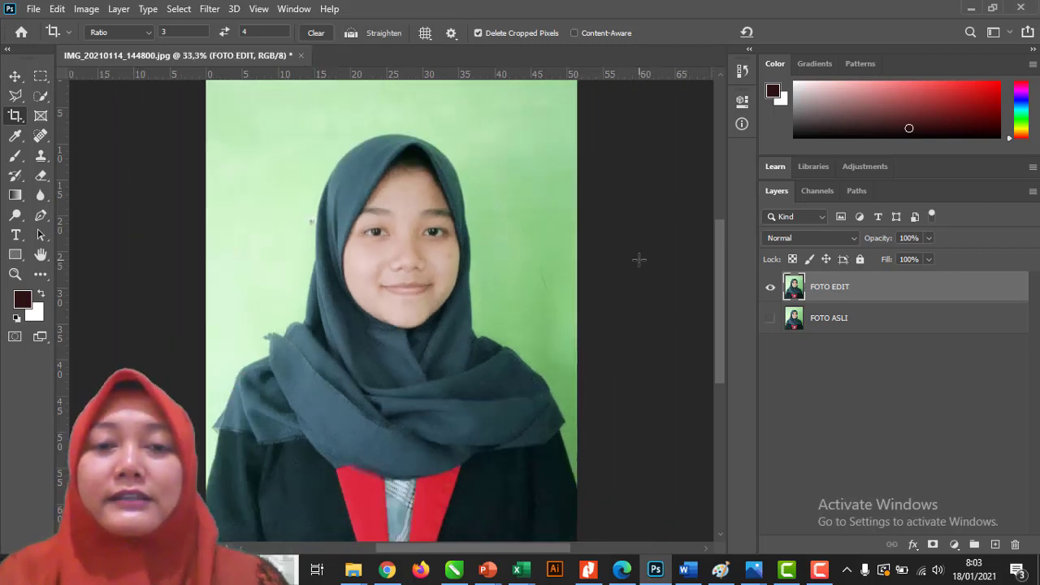
Apply Levels to the FOTO EDIT layer with the black input at about 37, the white input at 219 and the midtones darkened
scroll(515, 216, up, 1)
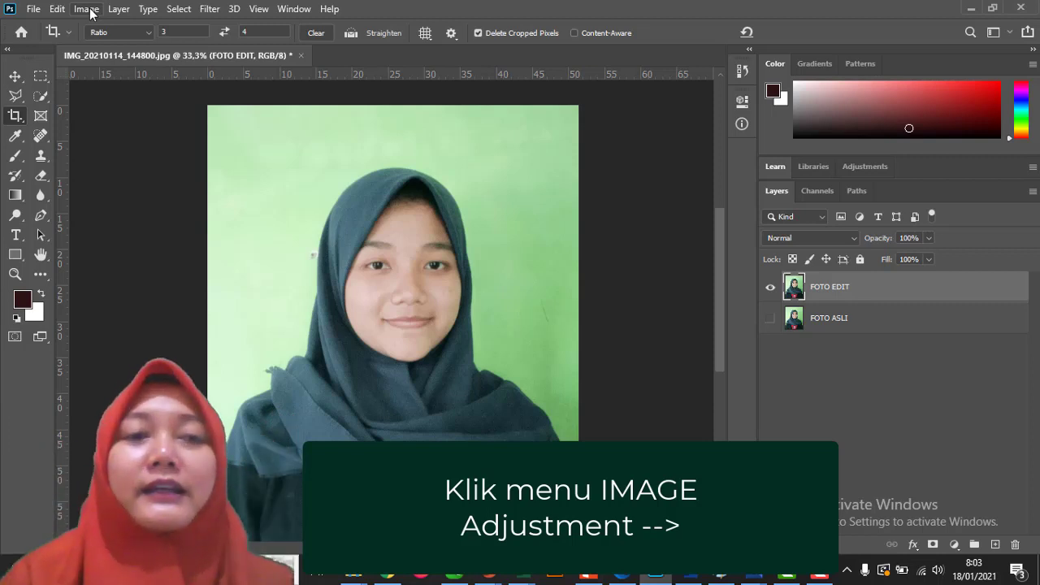
click(89, 9)
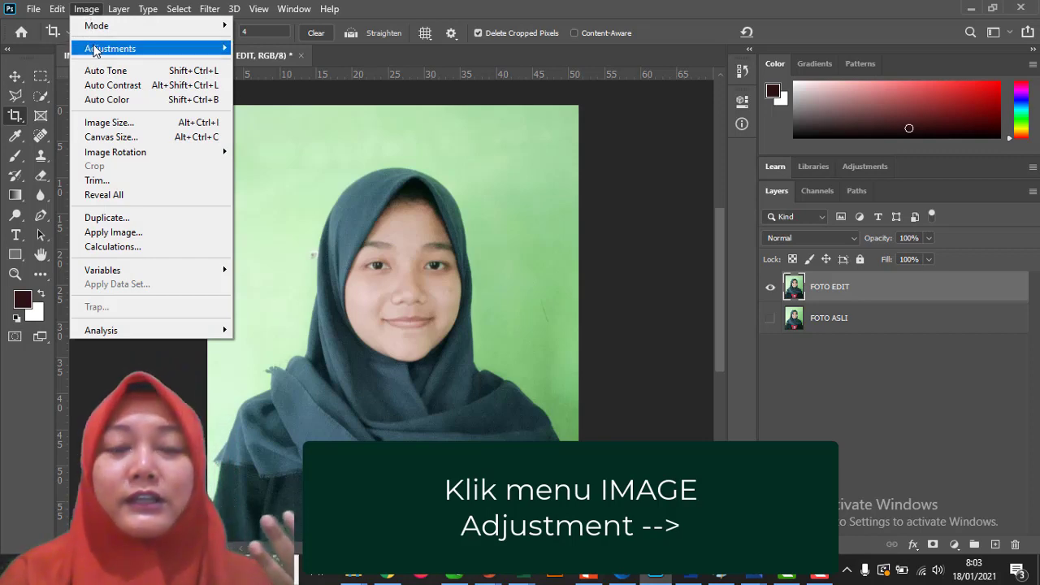
mouse_move(96, 50)
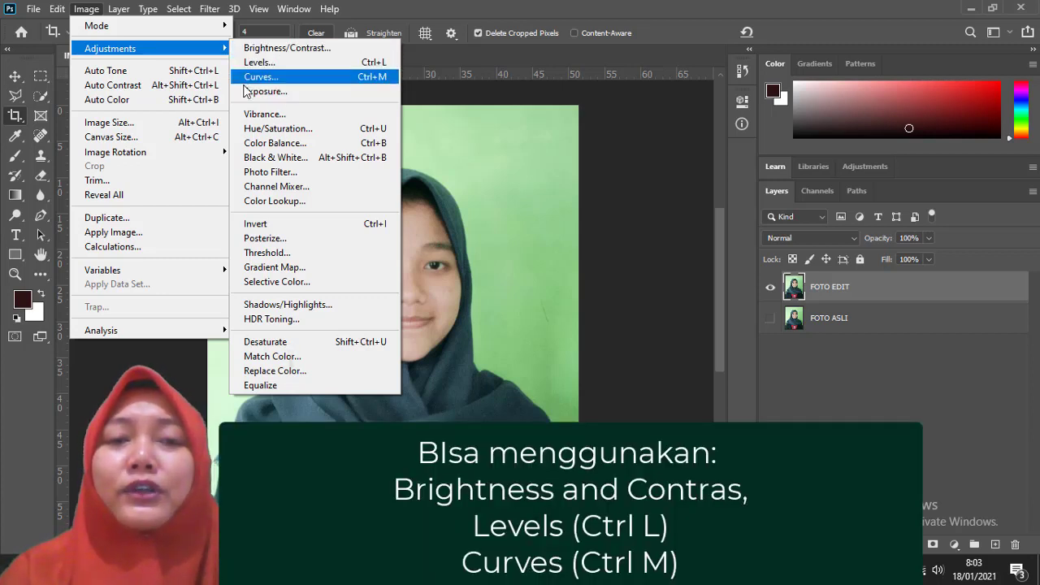
click(286, 69)
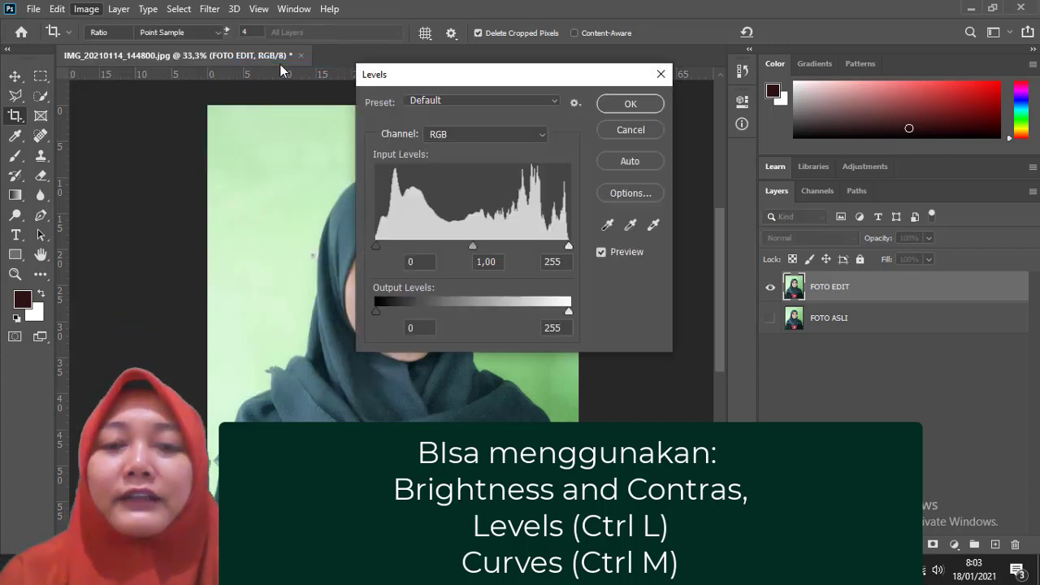
drag(470, 71, 631, 77)
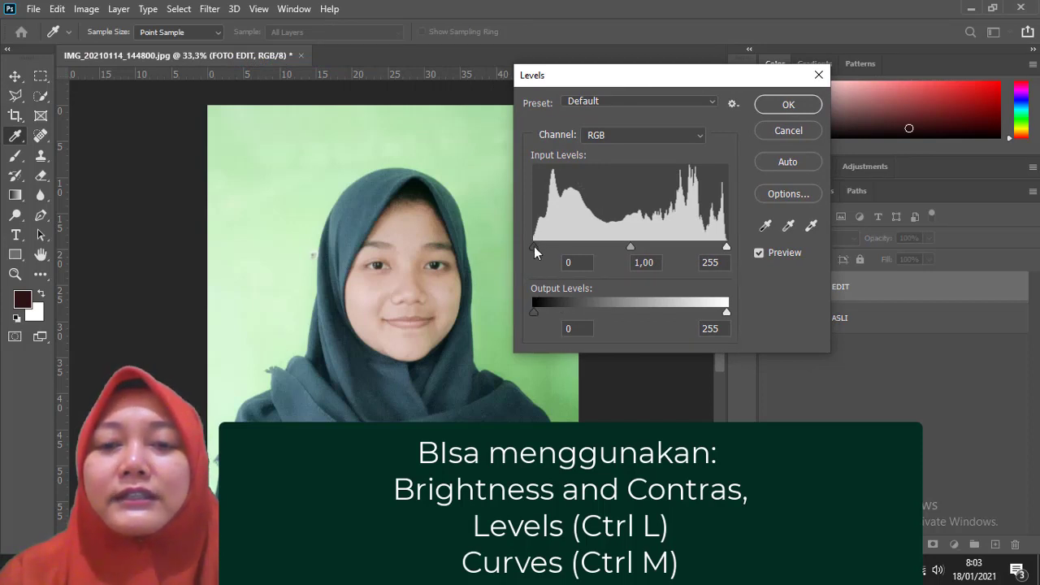
drag(534, 247, 562, 243)
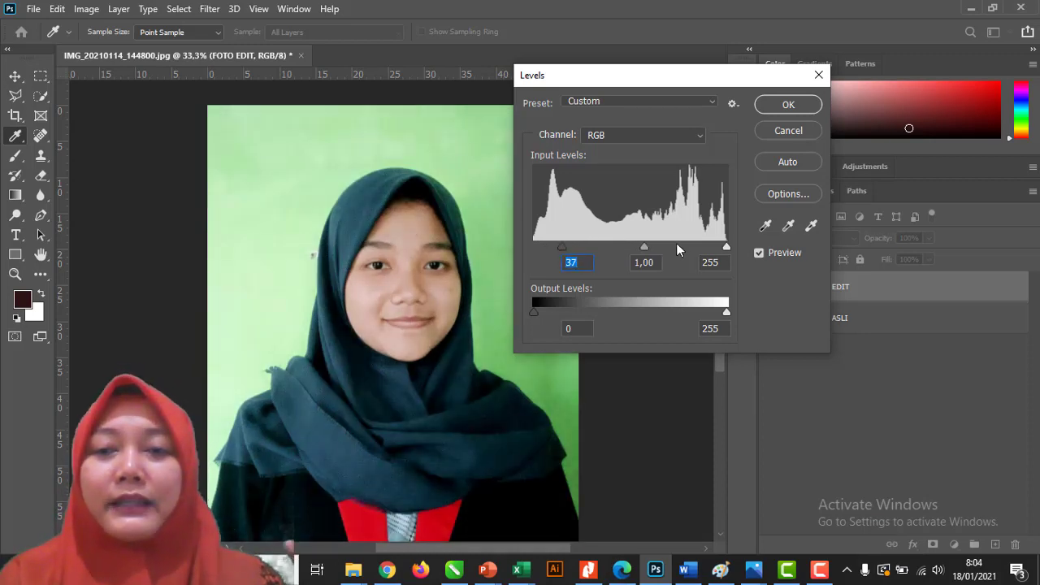
drag(725, 246, 698, 246)
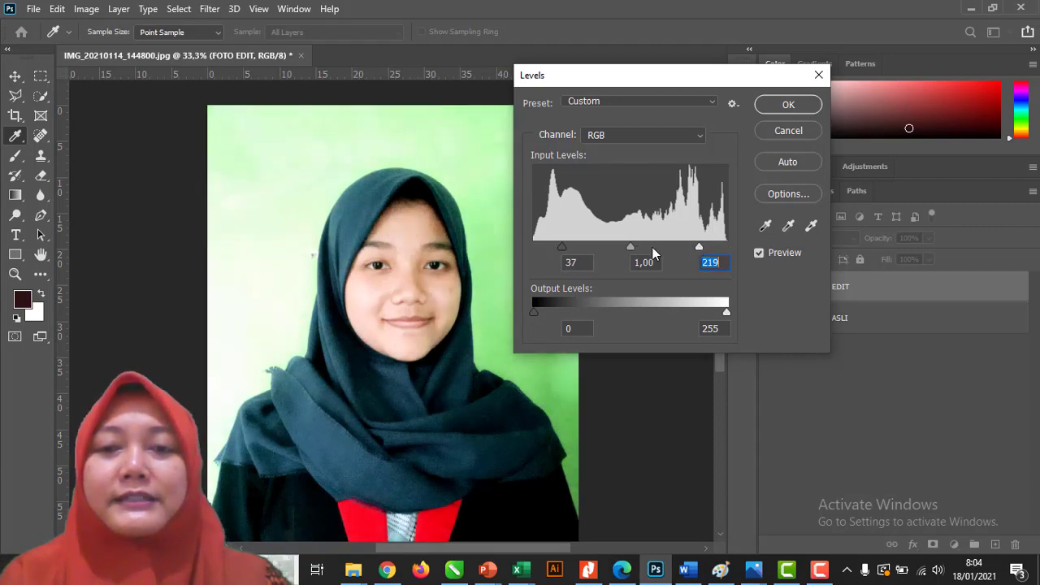
mouse_move(632, 245)
mouse_down()
mouse_move(652, 247)
mouse_move(621, 246)
mouse_move(644, 246)
mouse_up()
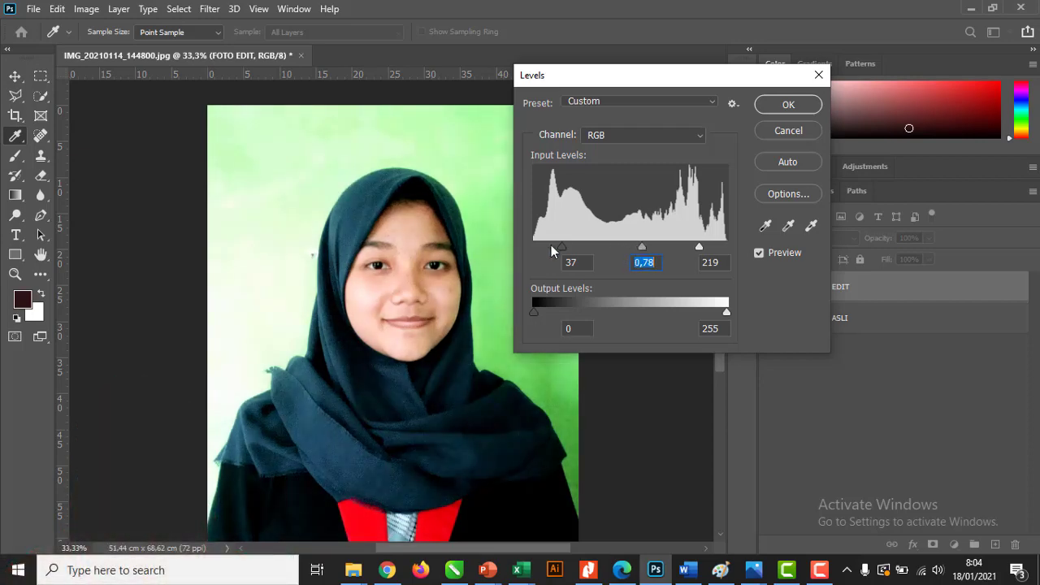
drag(562, 247, 563, 247)
drag(643, 247, 649, 247)
click(790, 106)
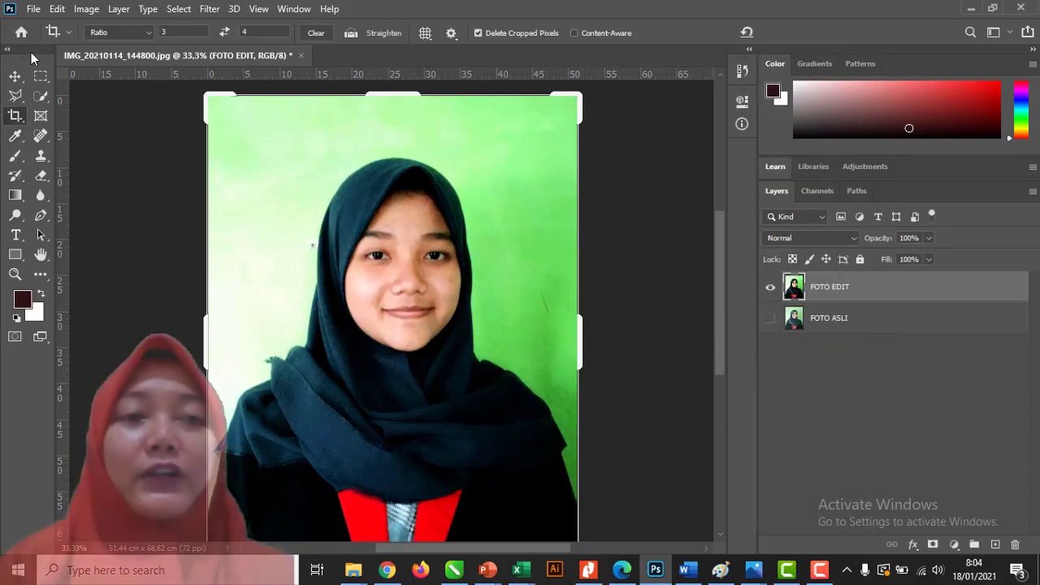
Apply Curves to the FOTO EDIT layer with an RGB point at input 179 and output 155, and switch to the Move Tool
click(86, 11)
mouse_move(110, 48)
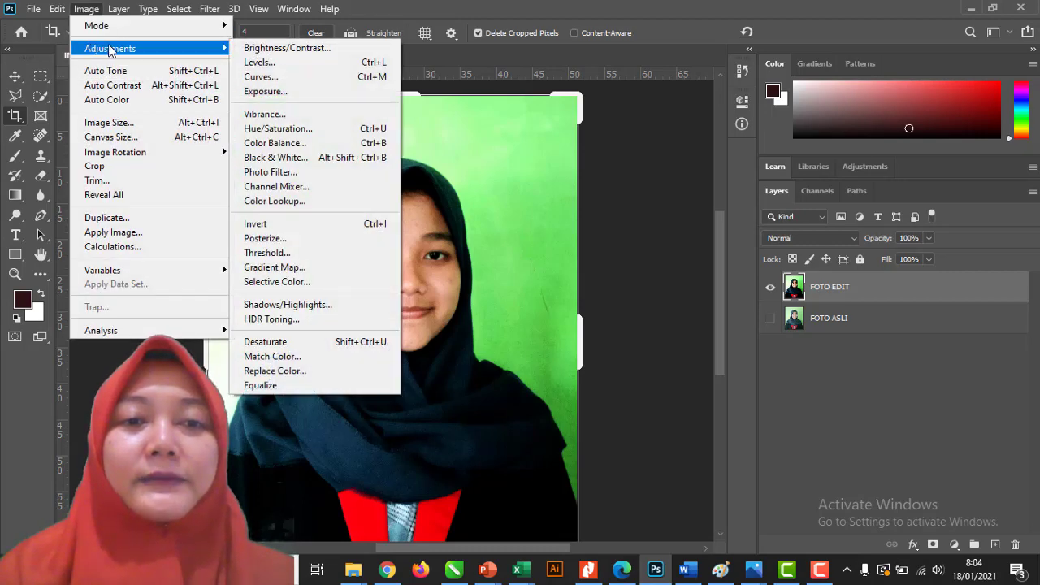
click(268, 76)
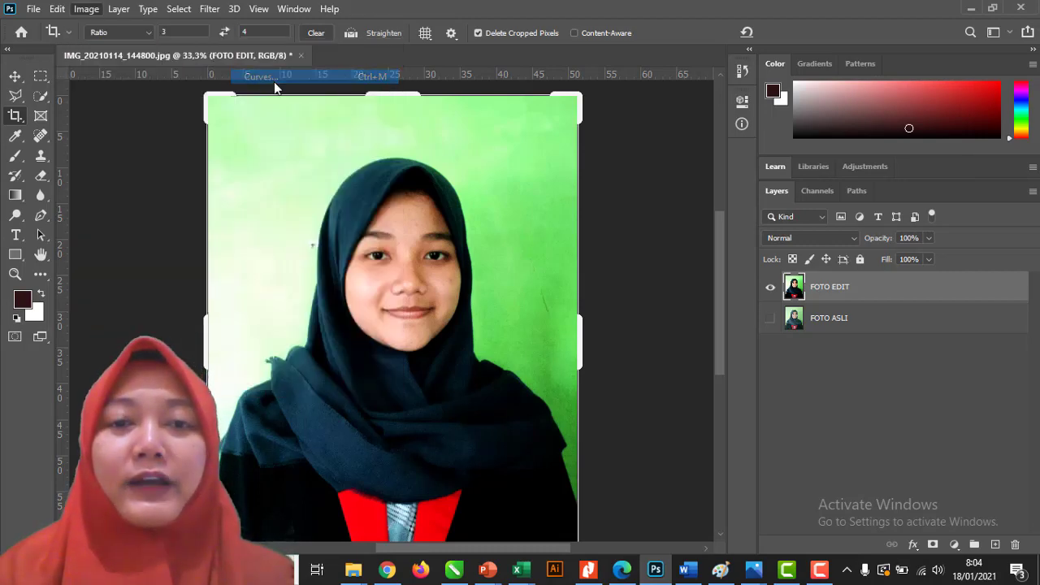
mouse_move(714, 236)
mouse_down()
mouse_move(713, 207)
mouse_move(702, 217)
mouse_move(731, 234)
mouse_up()
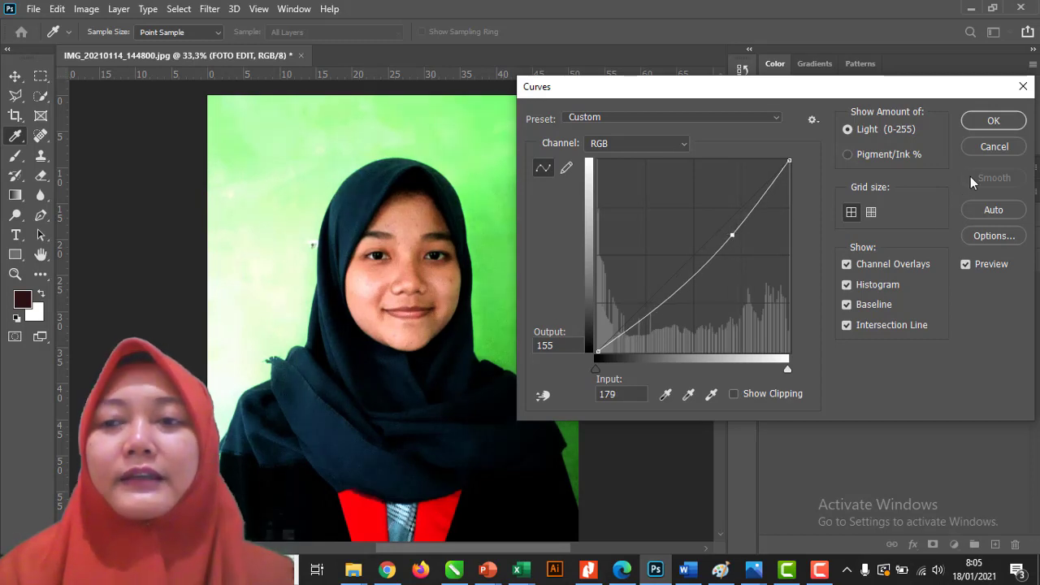
click(993, 120)
key(c)
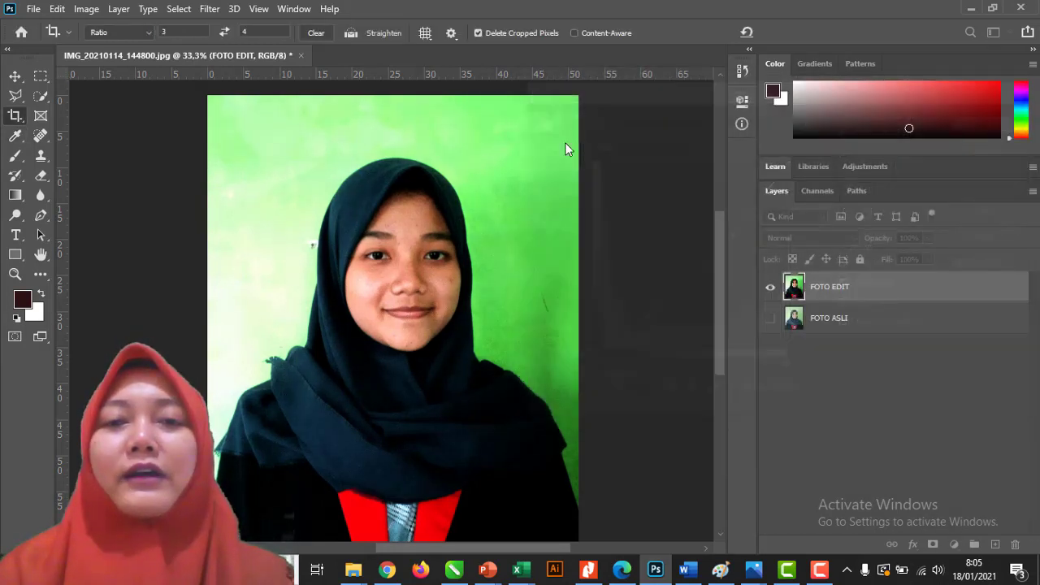
click(13, 76)
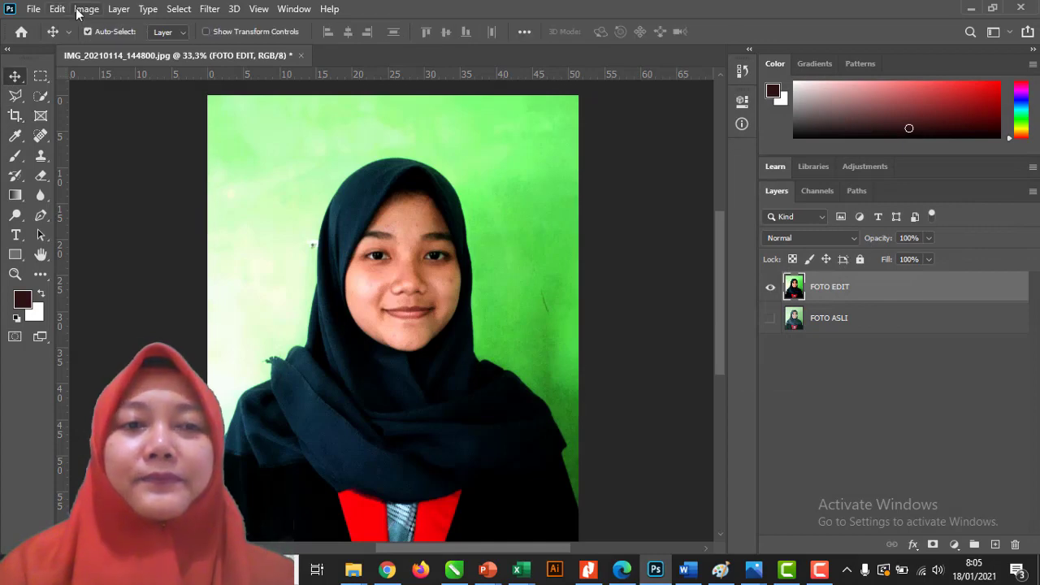
click(86, 9)
mouse_move(107, 51)
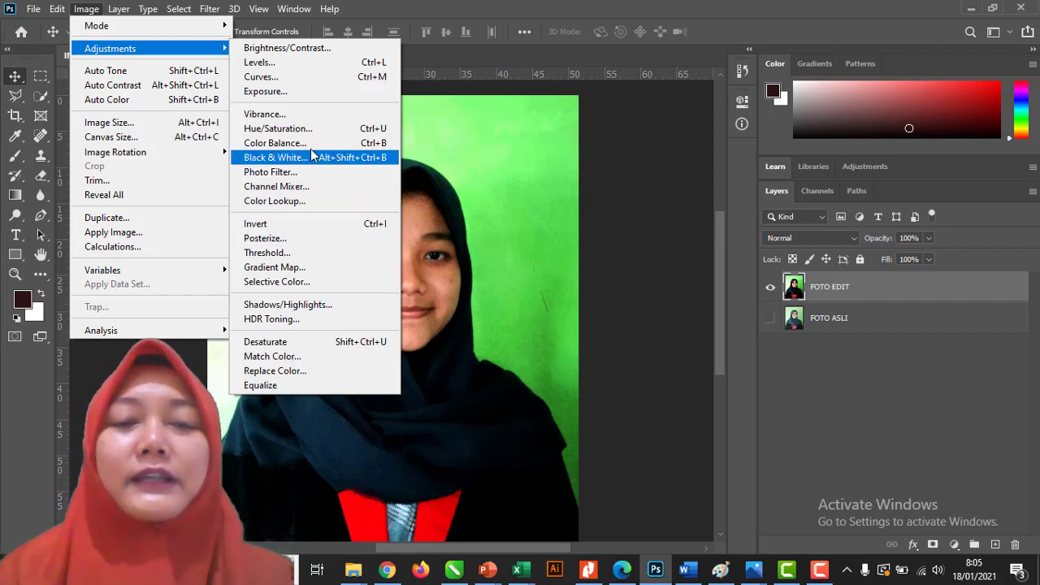
click(164, 52)
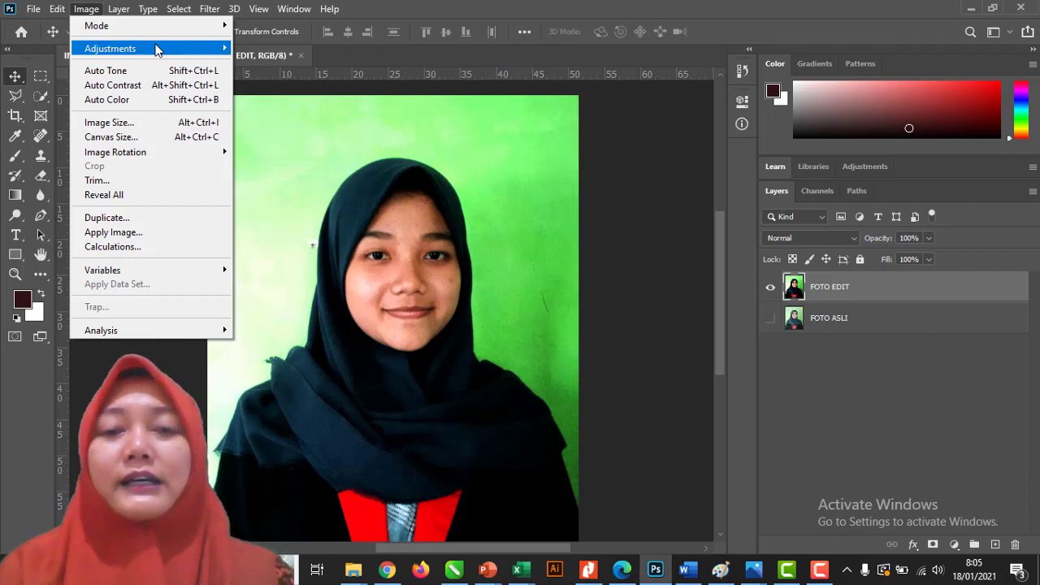
click(156, 46)
click(452, 10)
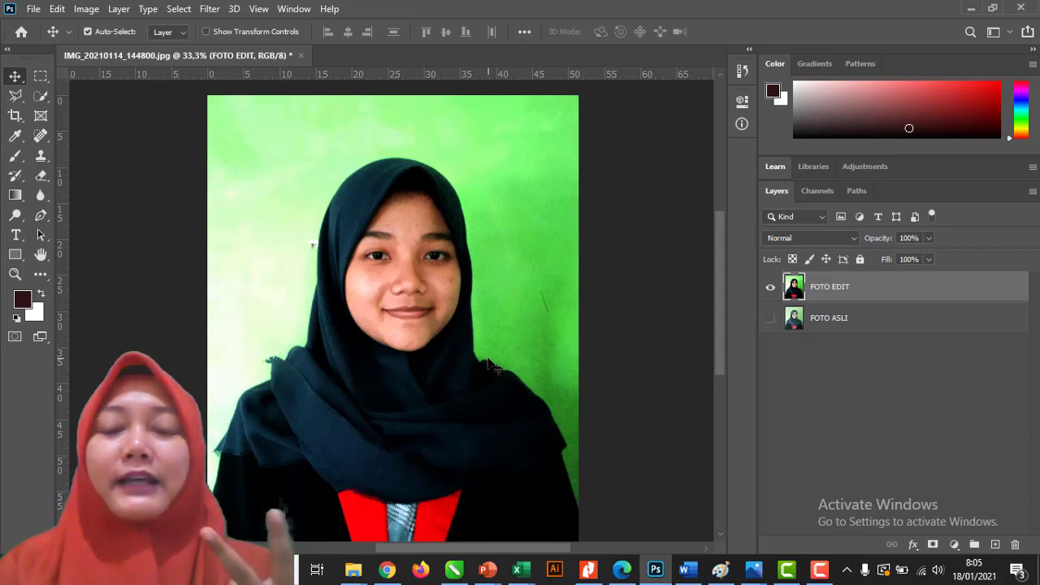
key(ctrl+minus)
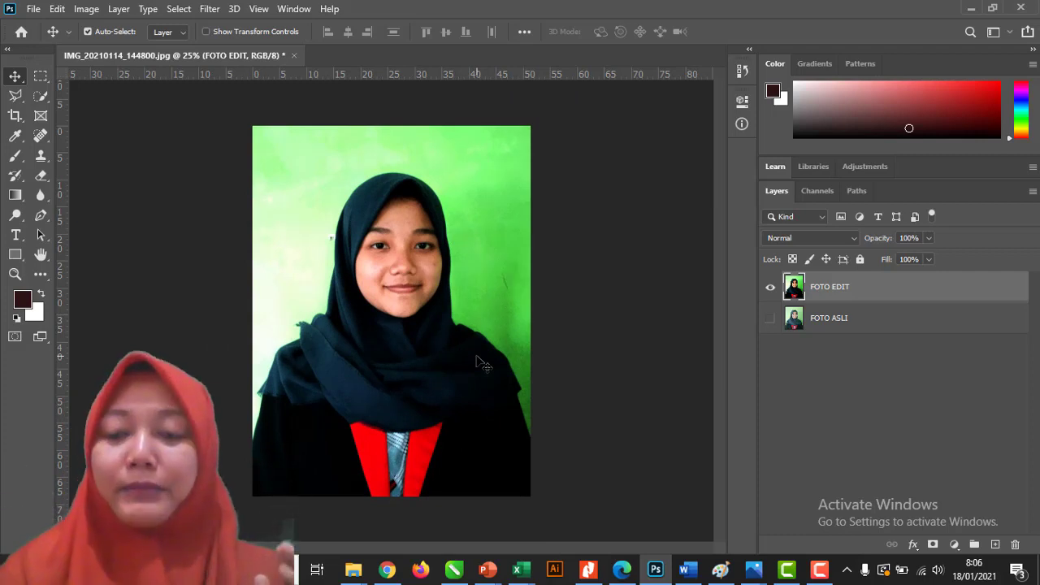
key(ctrl+plus)
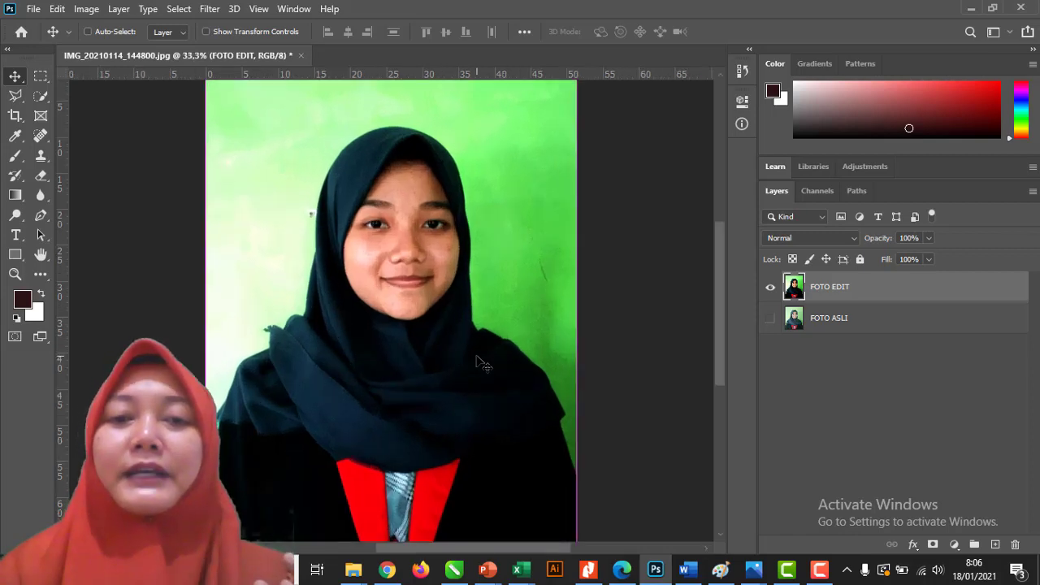